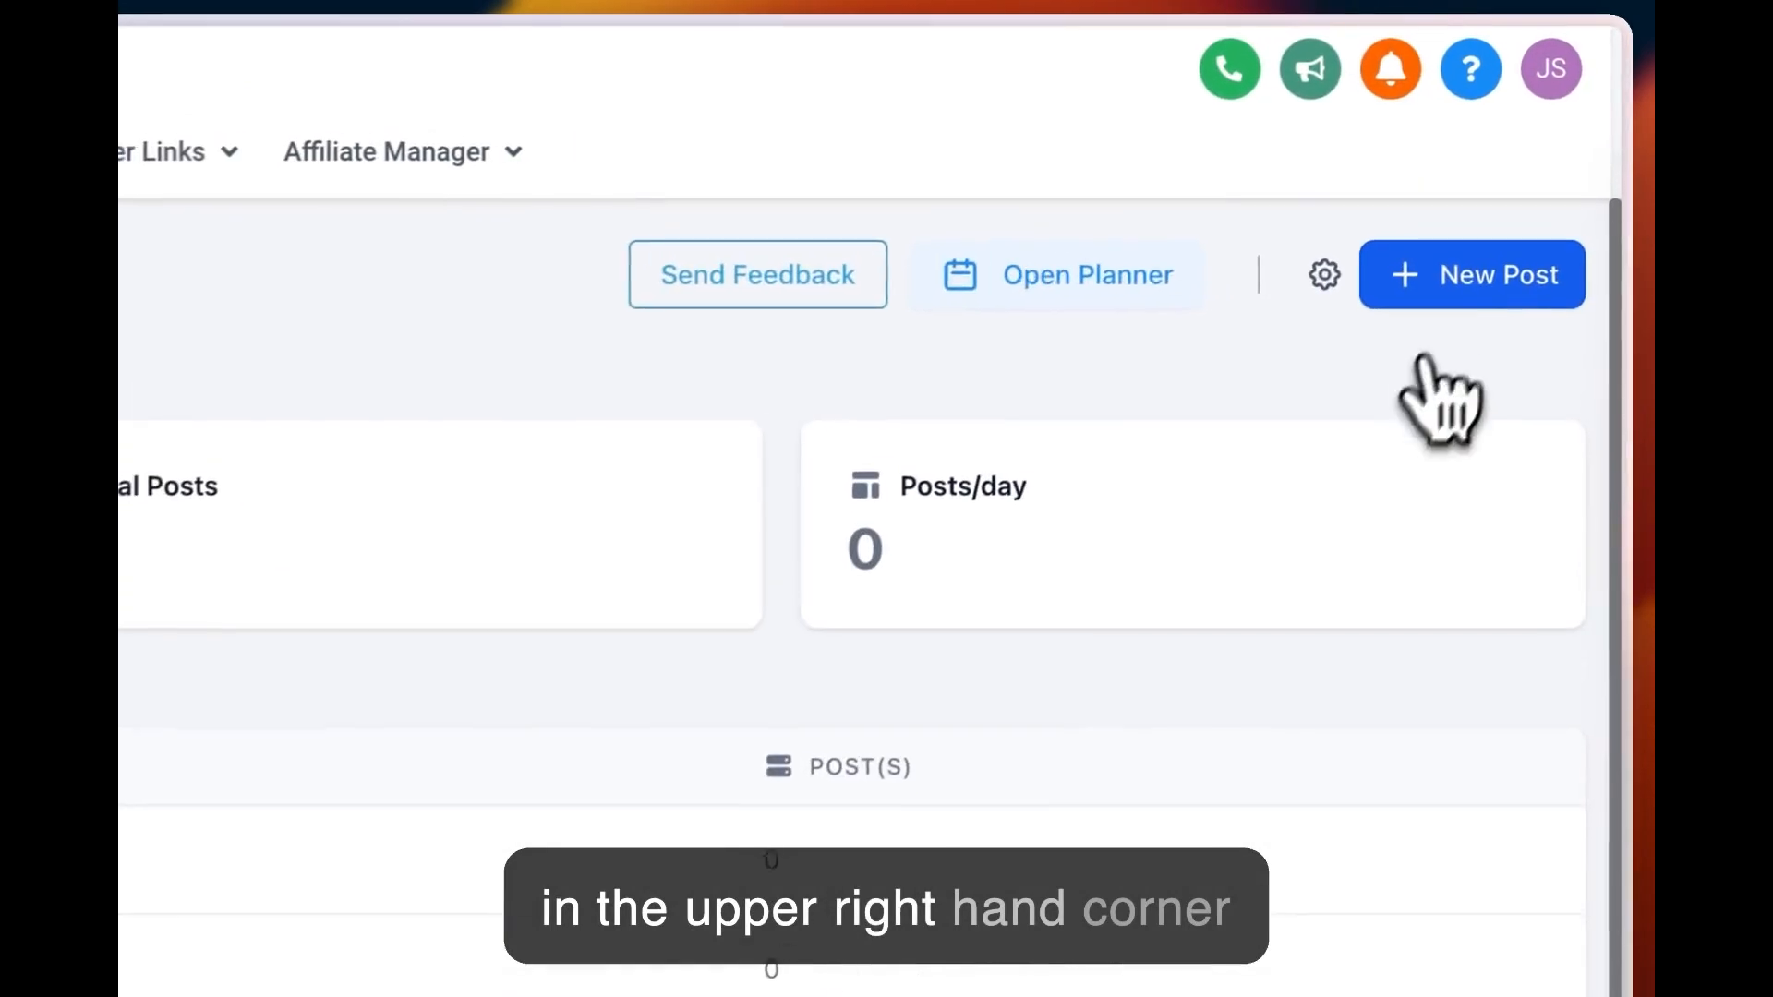
- Browse the social planner's post lists for all posts, scheduled posts and recent posts
click(1446, 271)
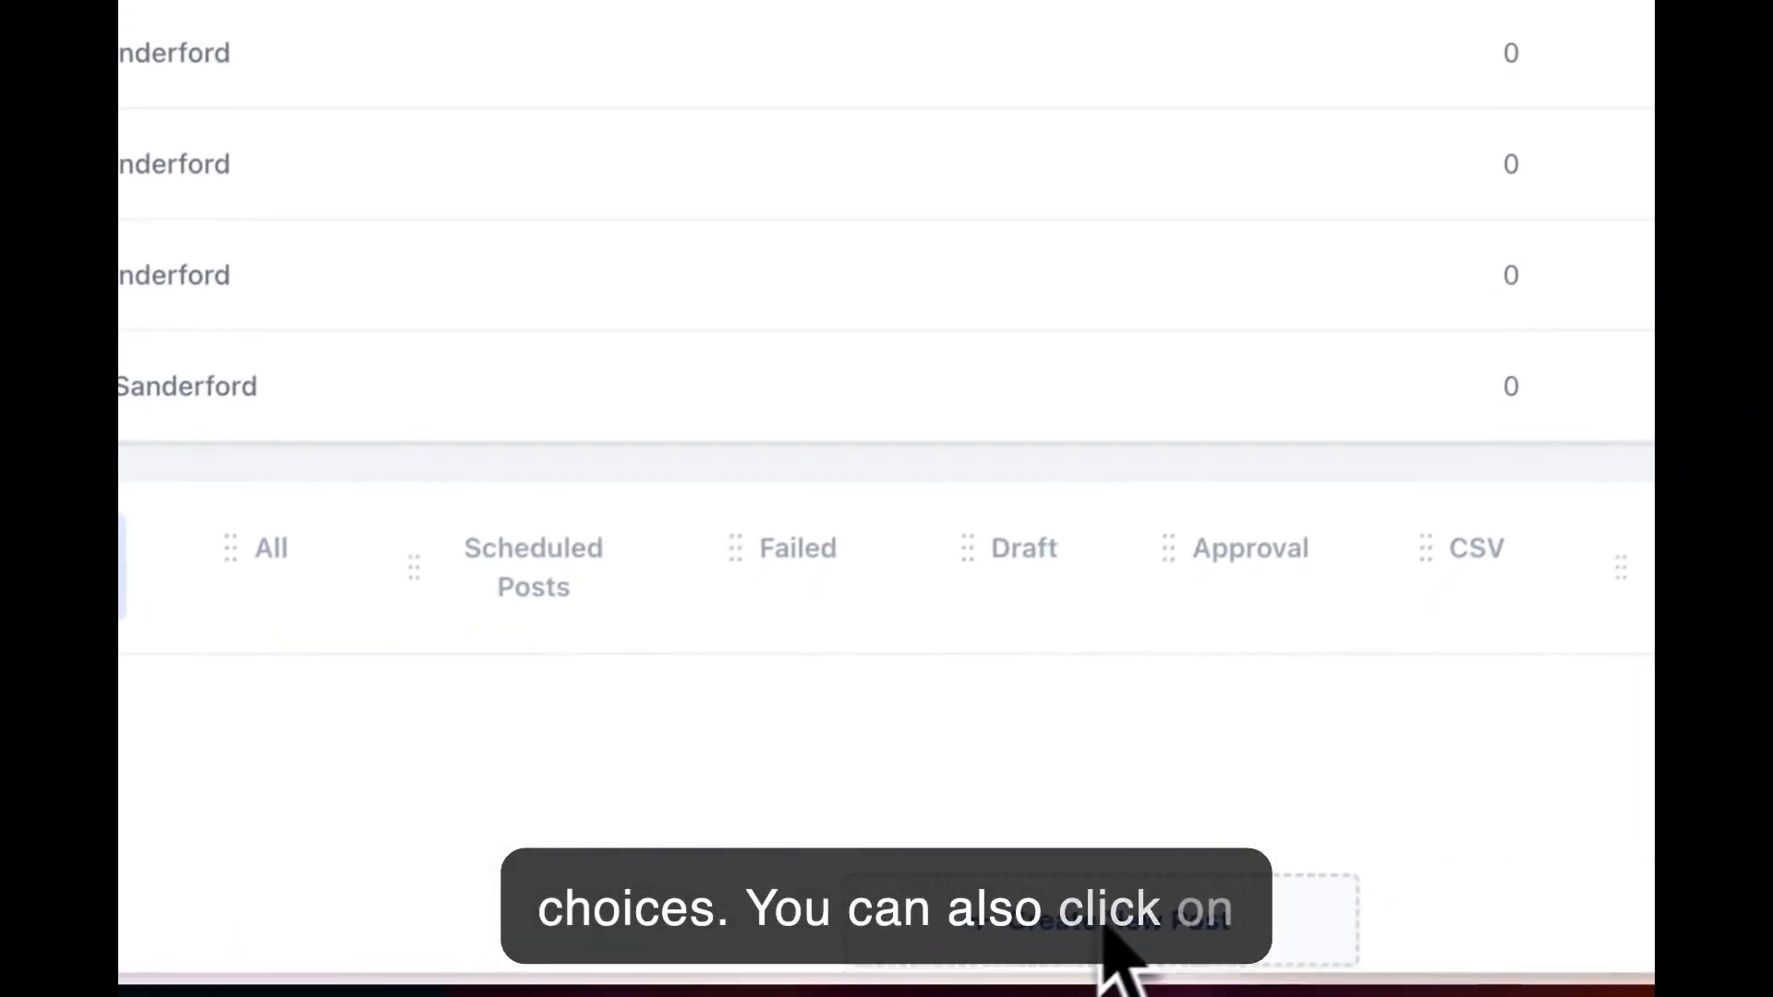
click(272, 554)
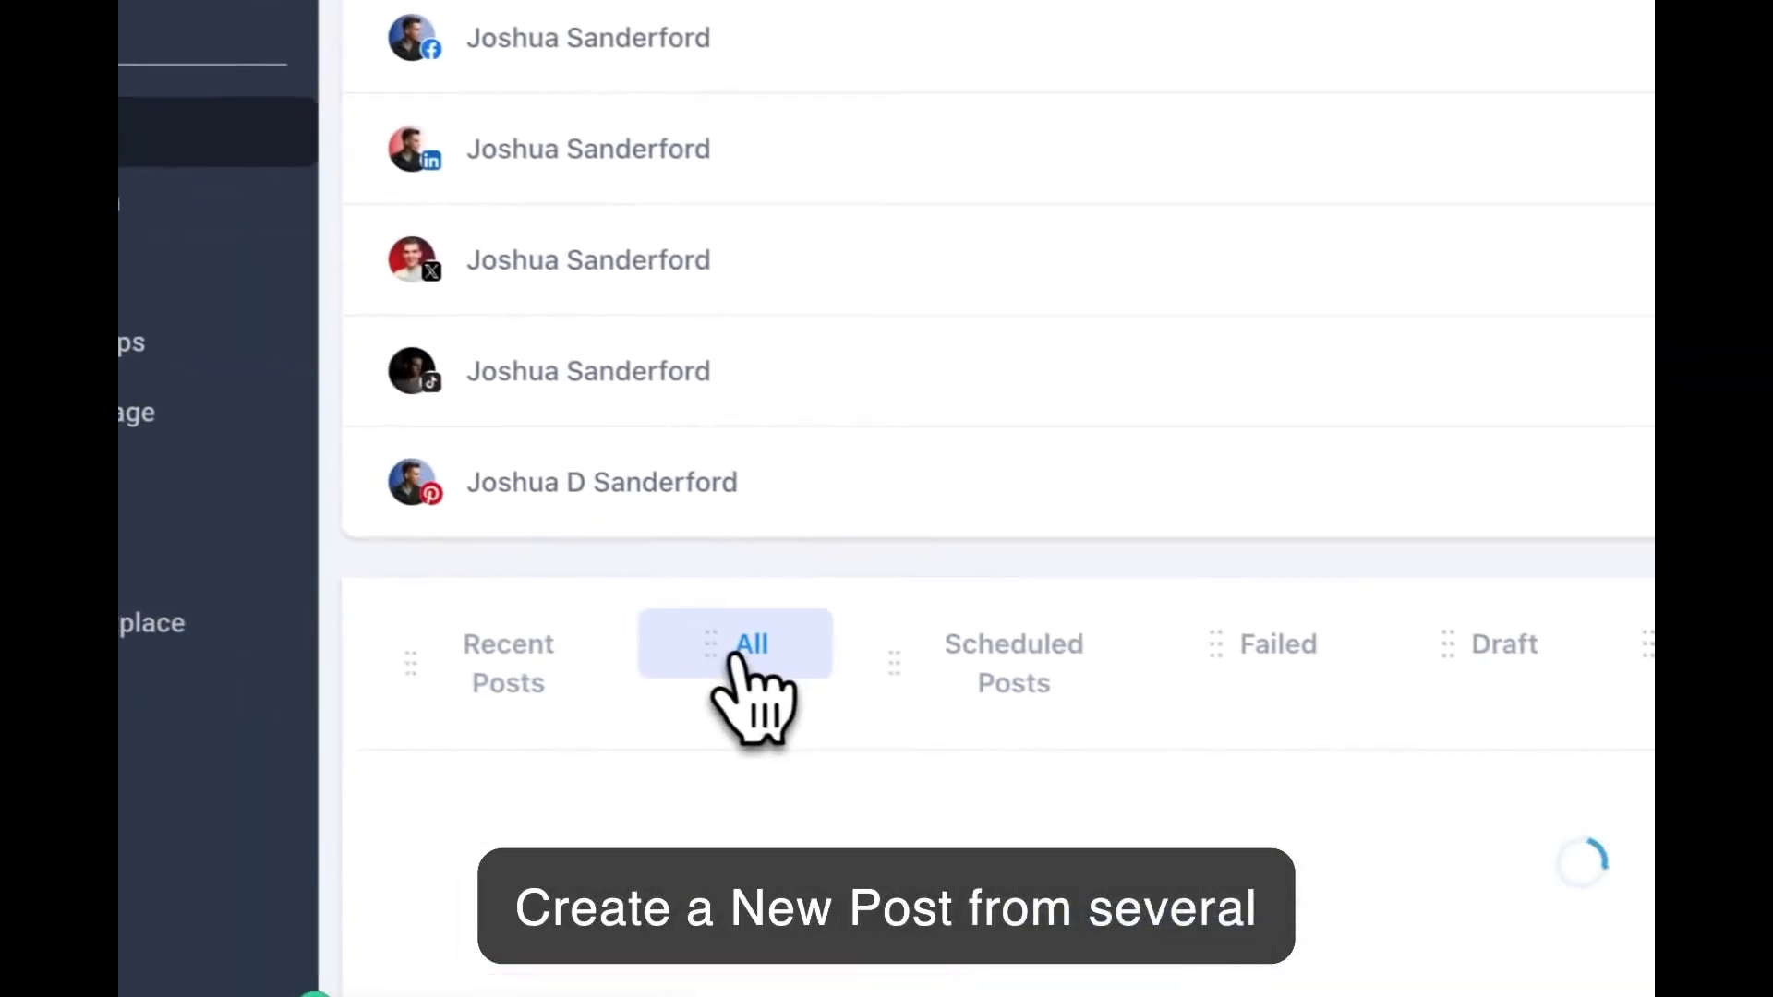
click(981, 683)
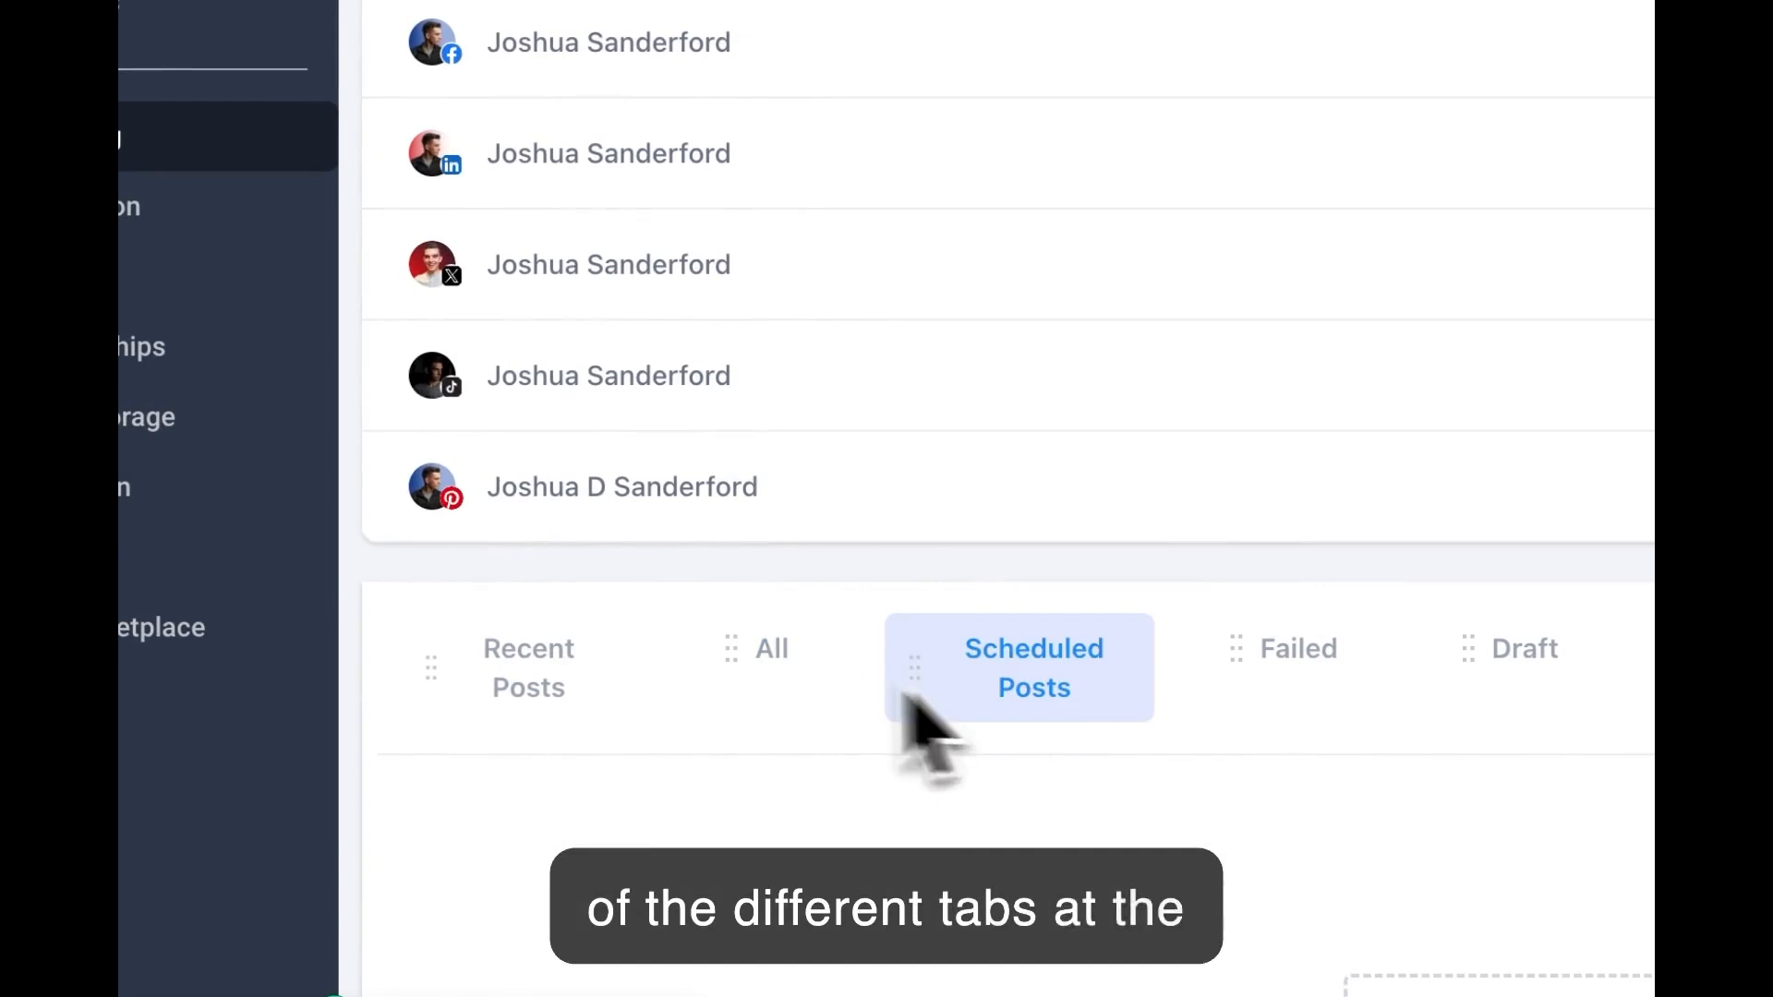
click(549, 690)
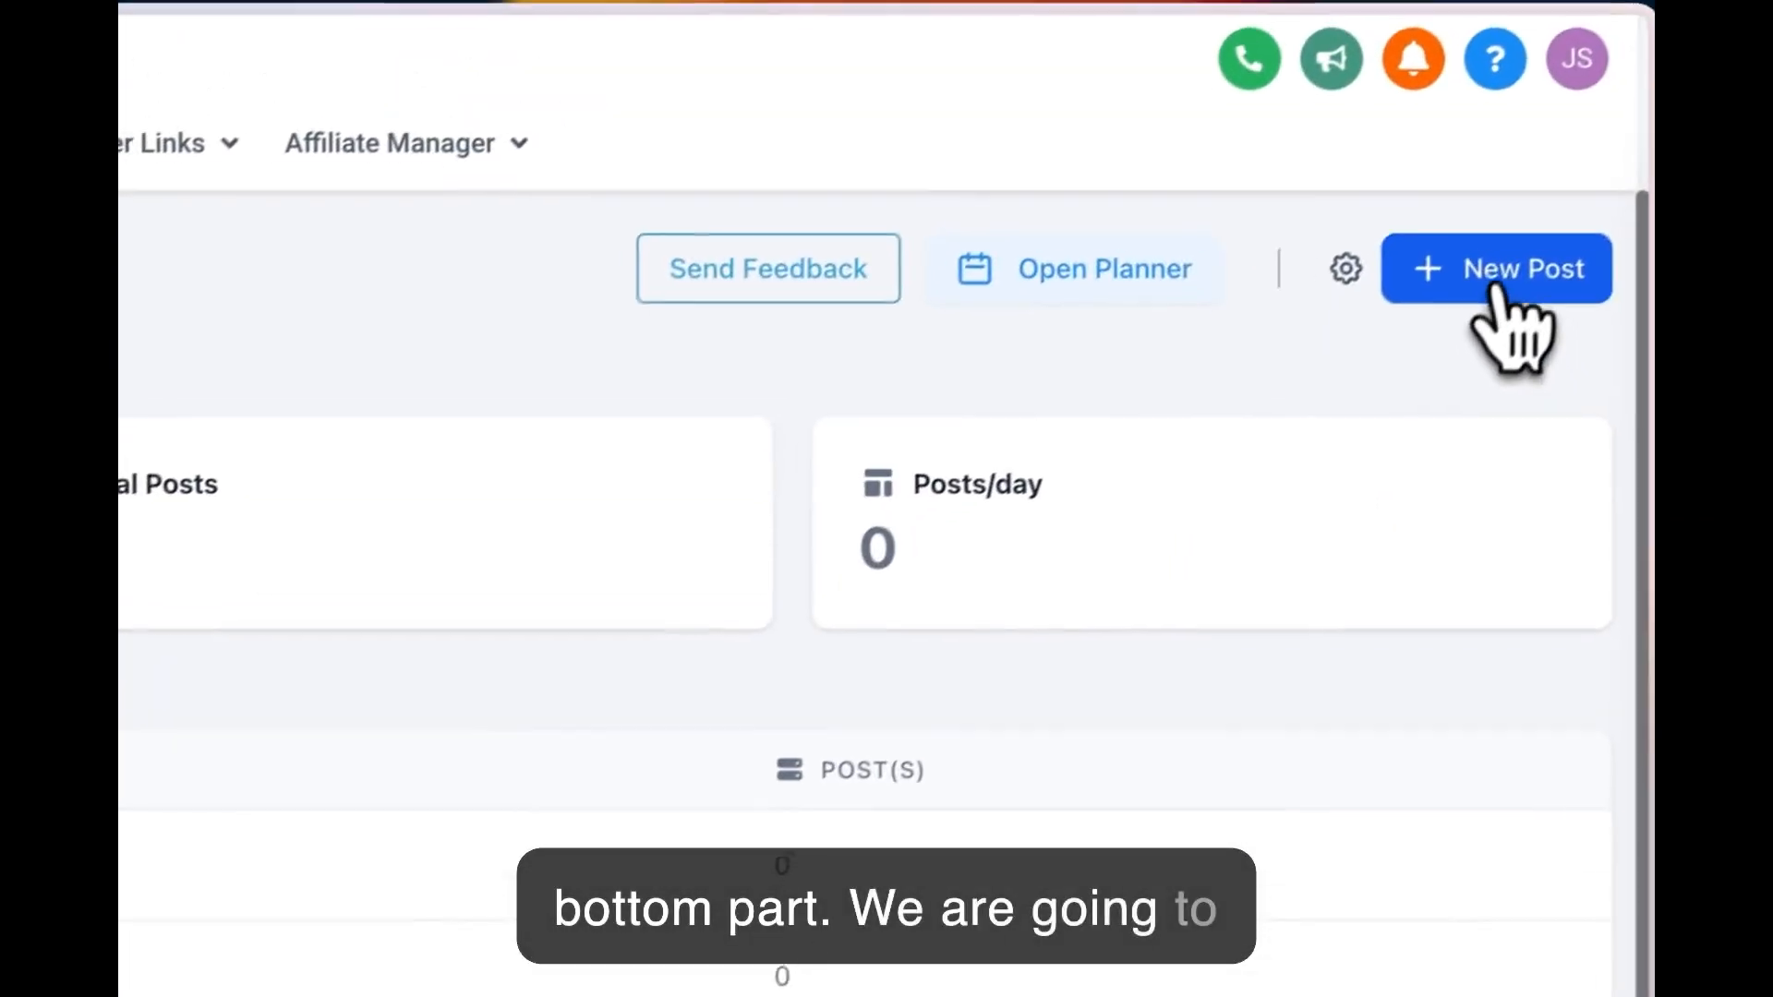
- Start a new social post and look through the social accounts available to post to
click(1495, 293)
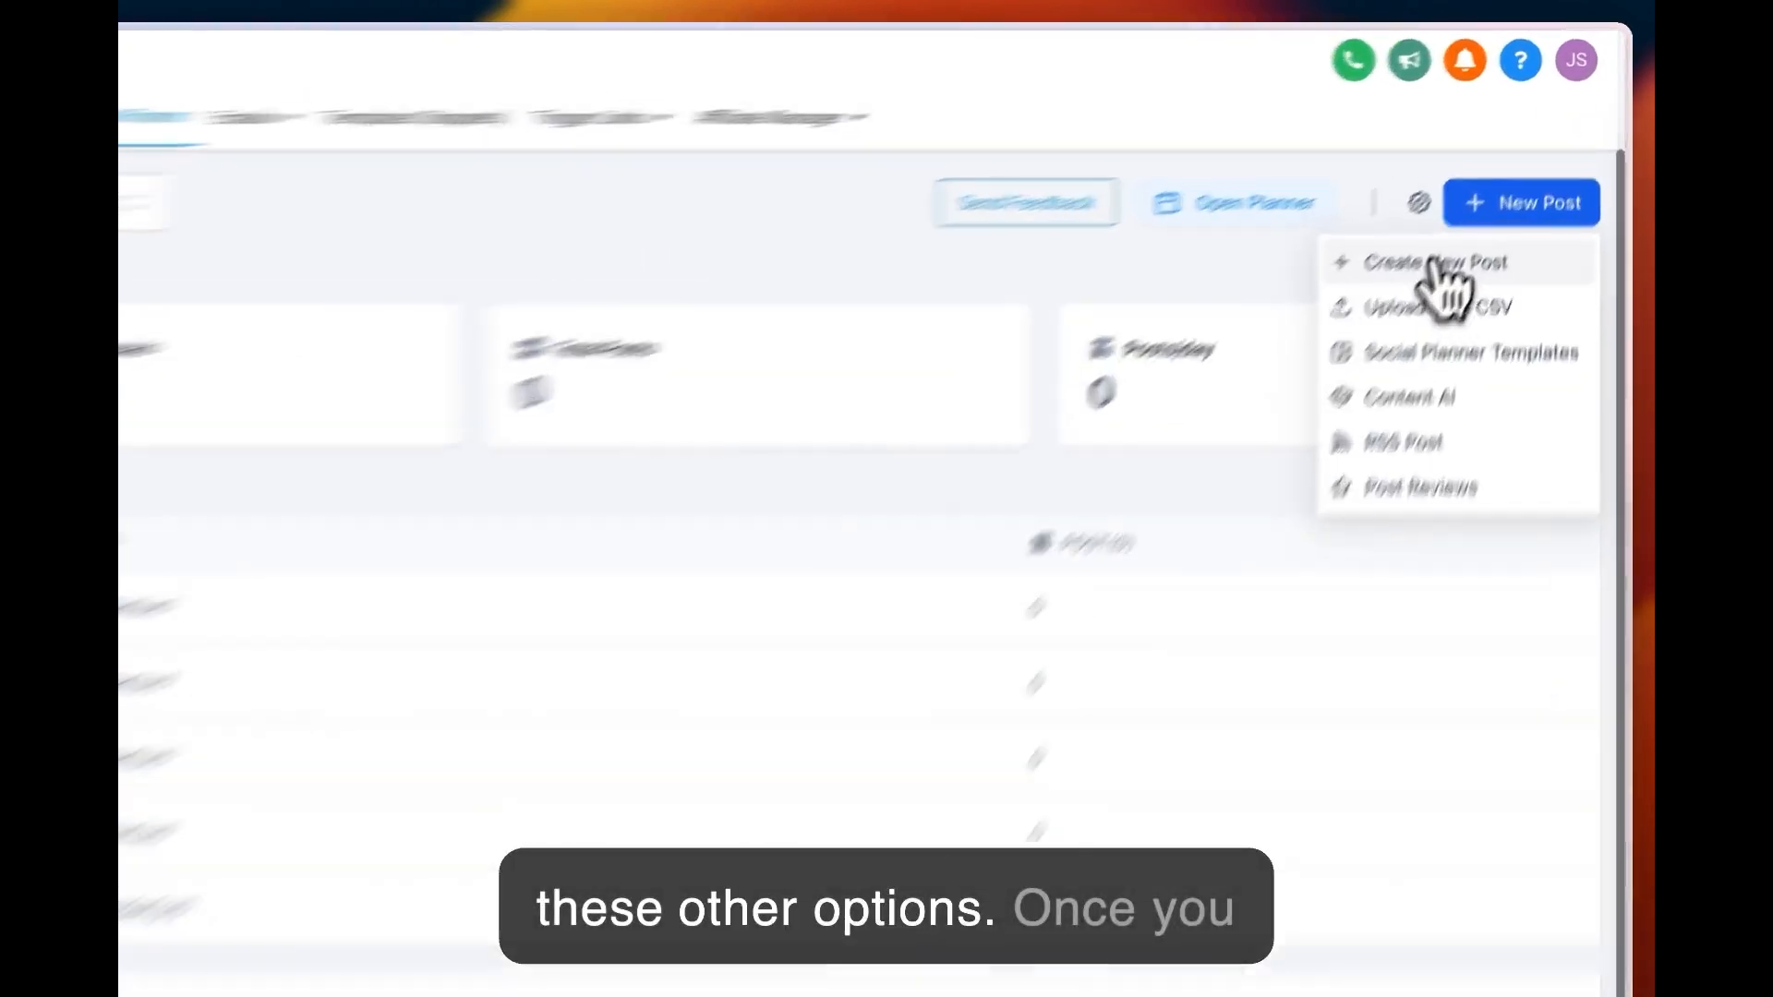
click(1492, 200)
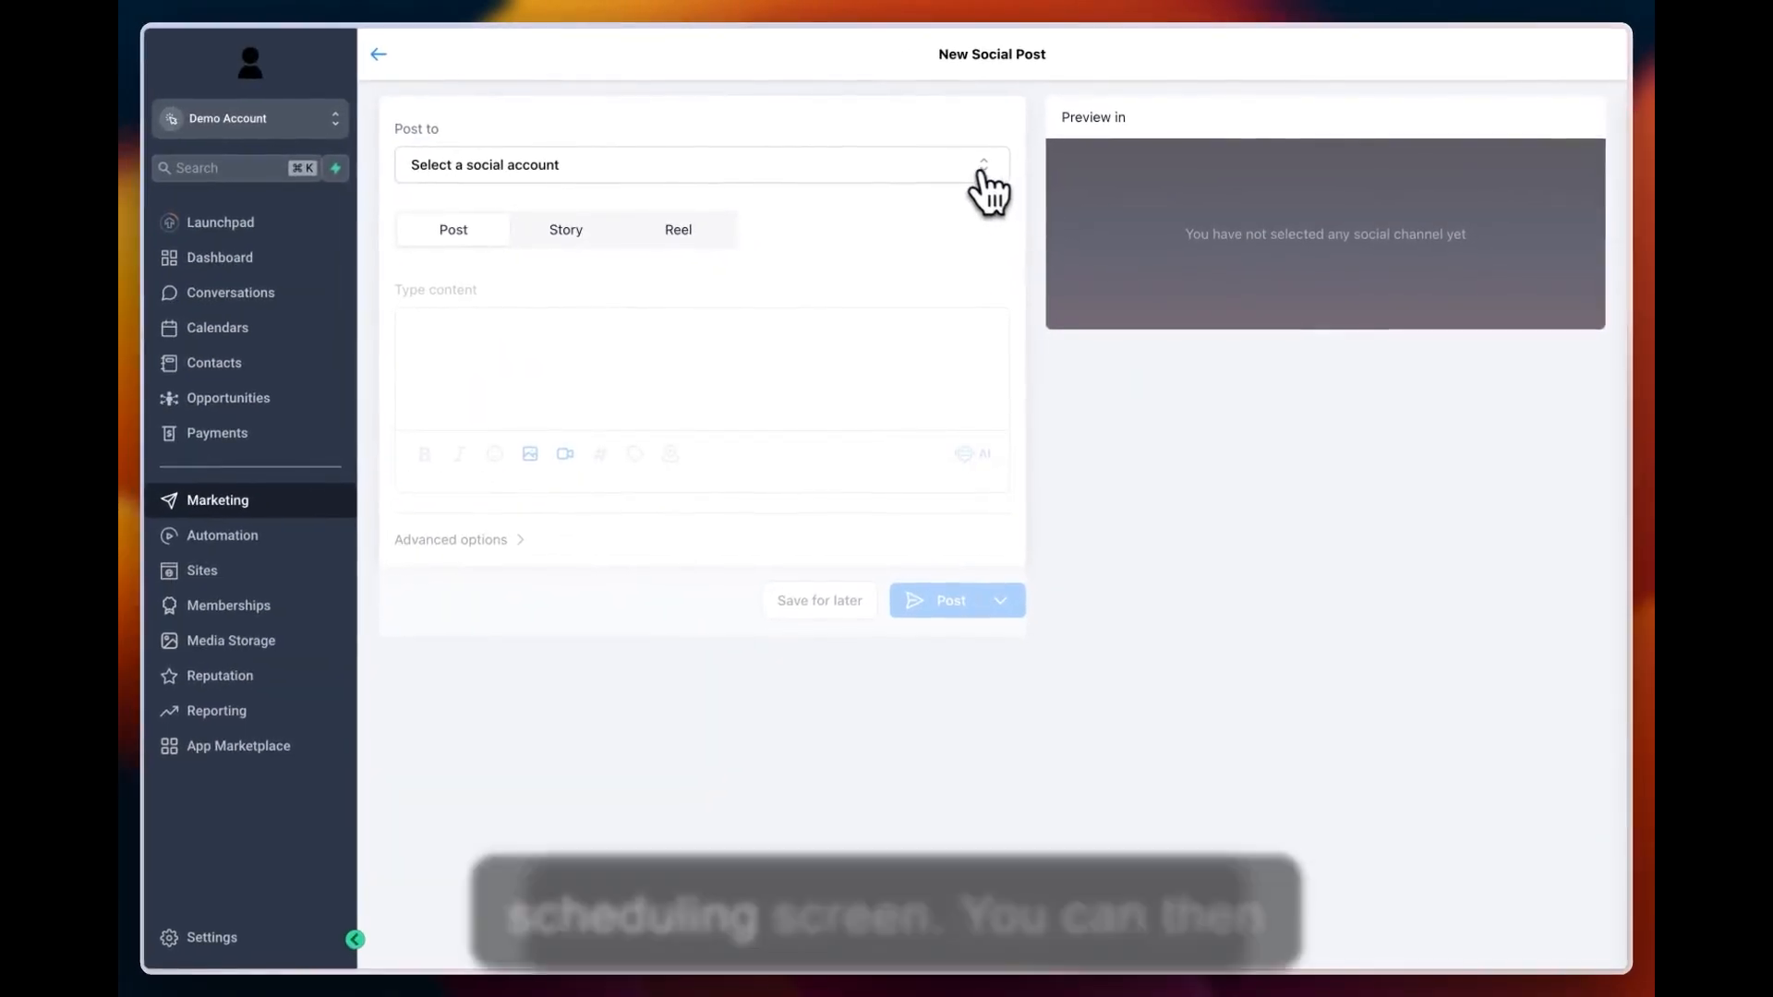
click(808, 165)
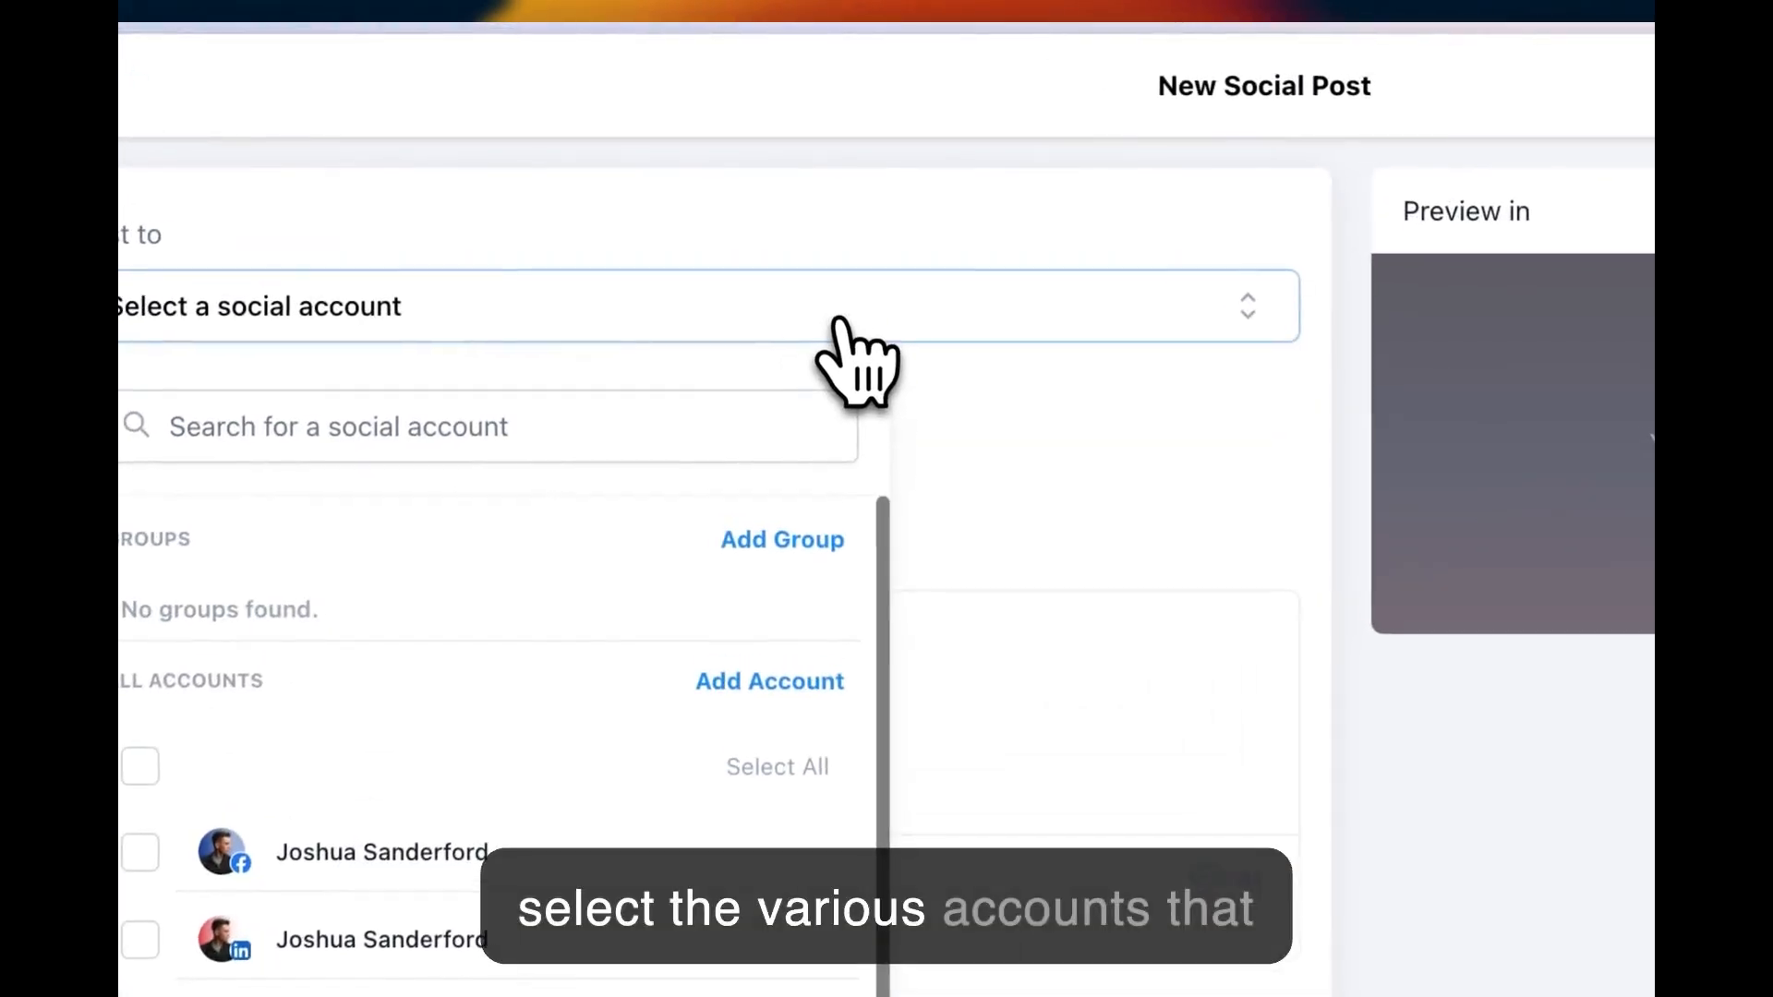
click(973, 304)
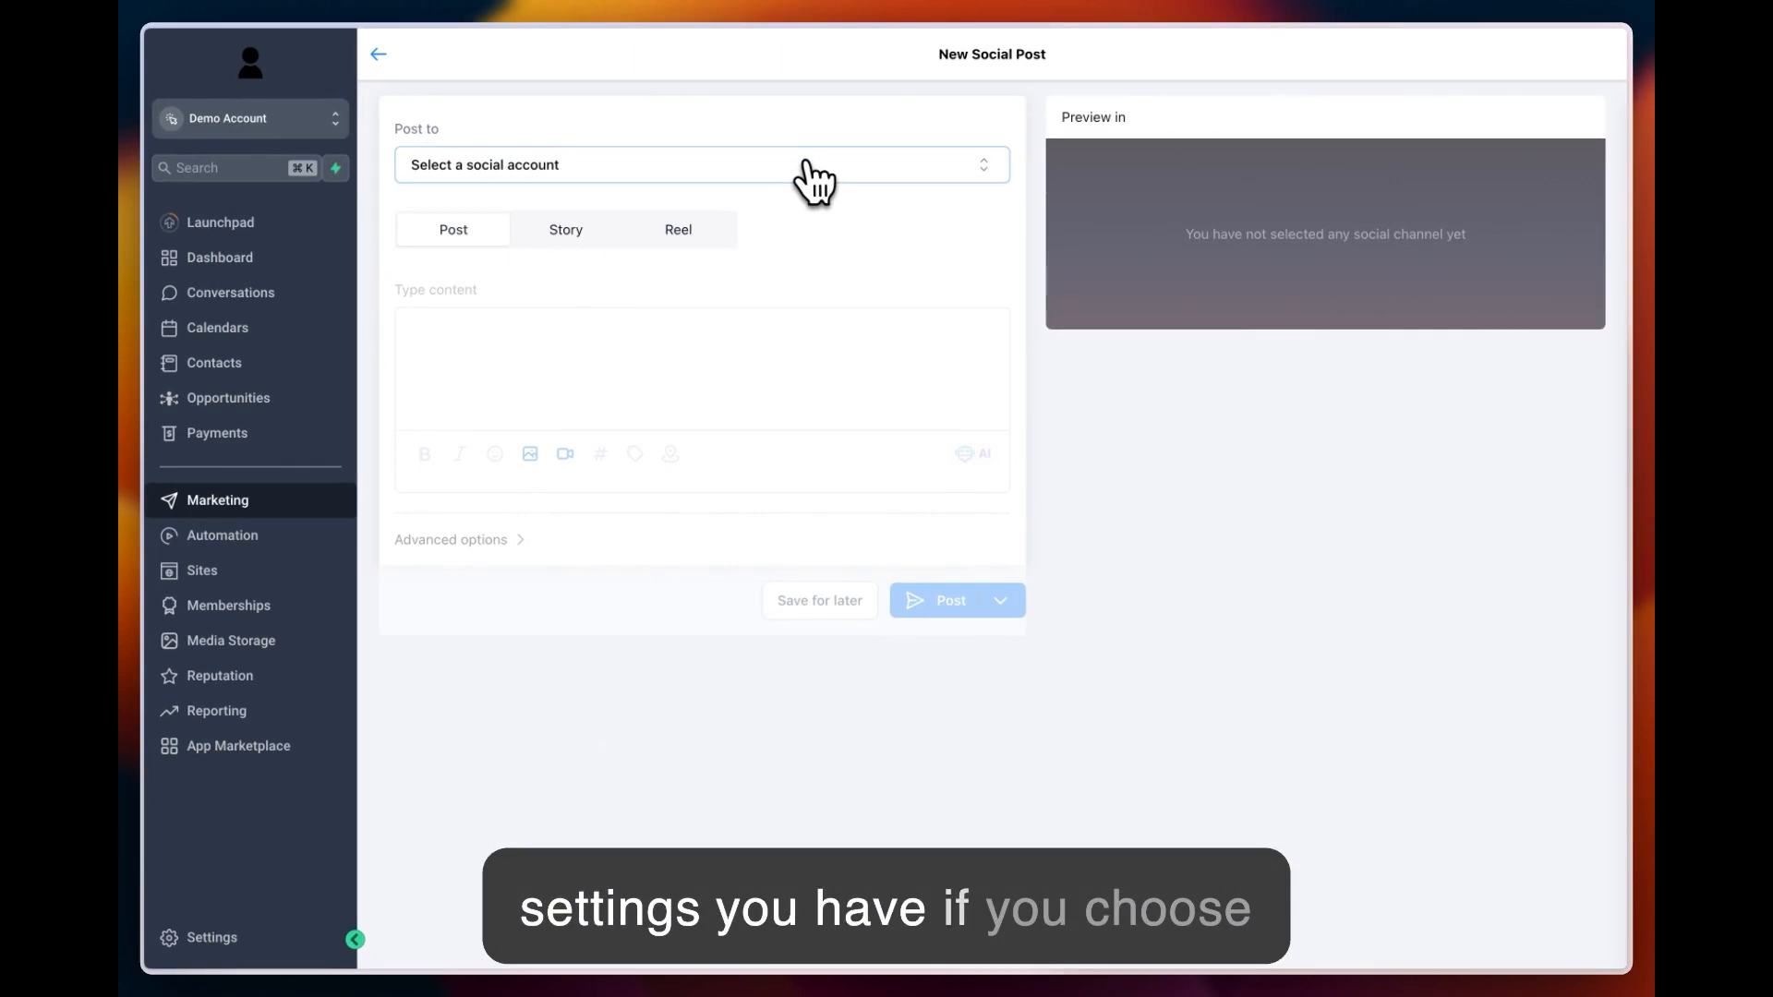
- Select all connected social accounts as the destinations of the new post
click(813, 180)
click(426, 444)
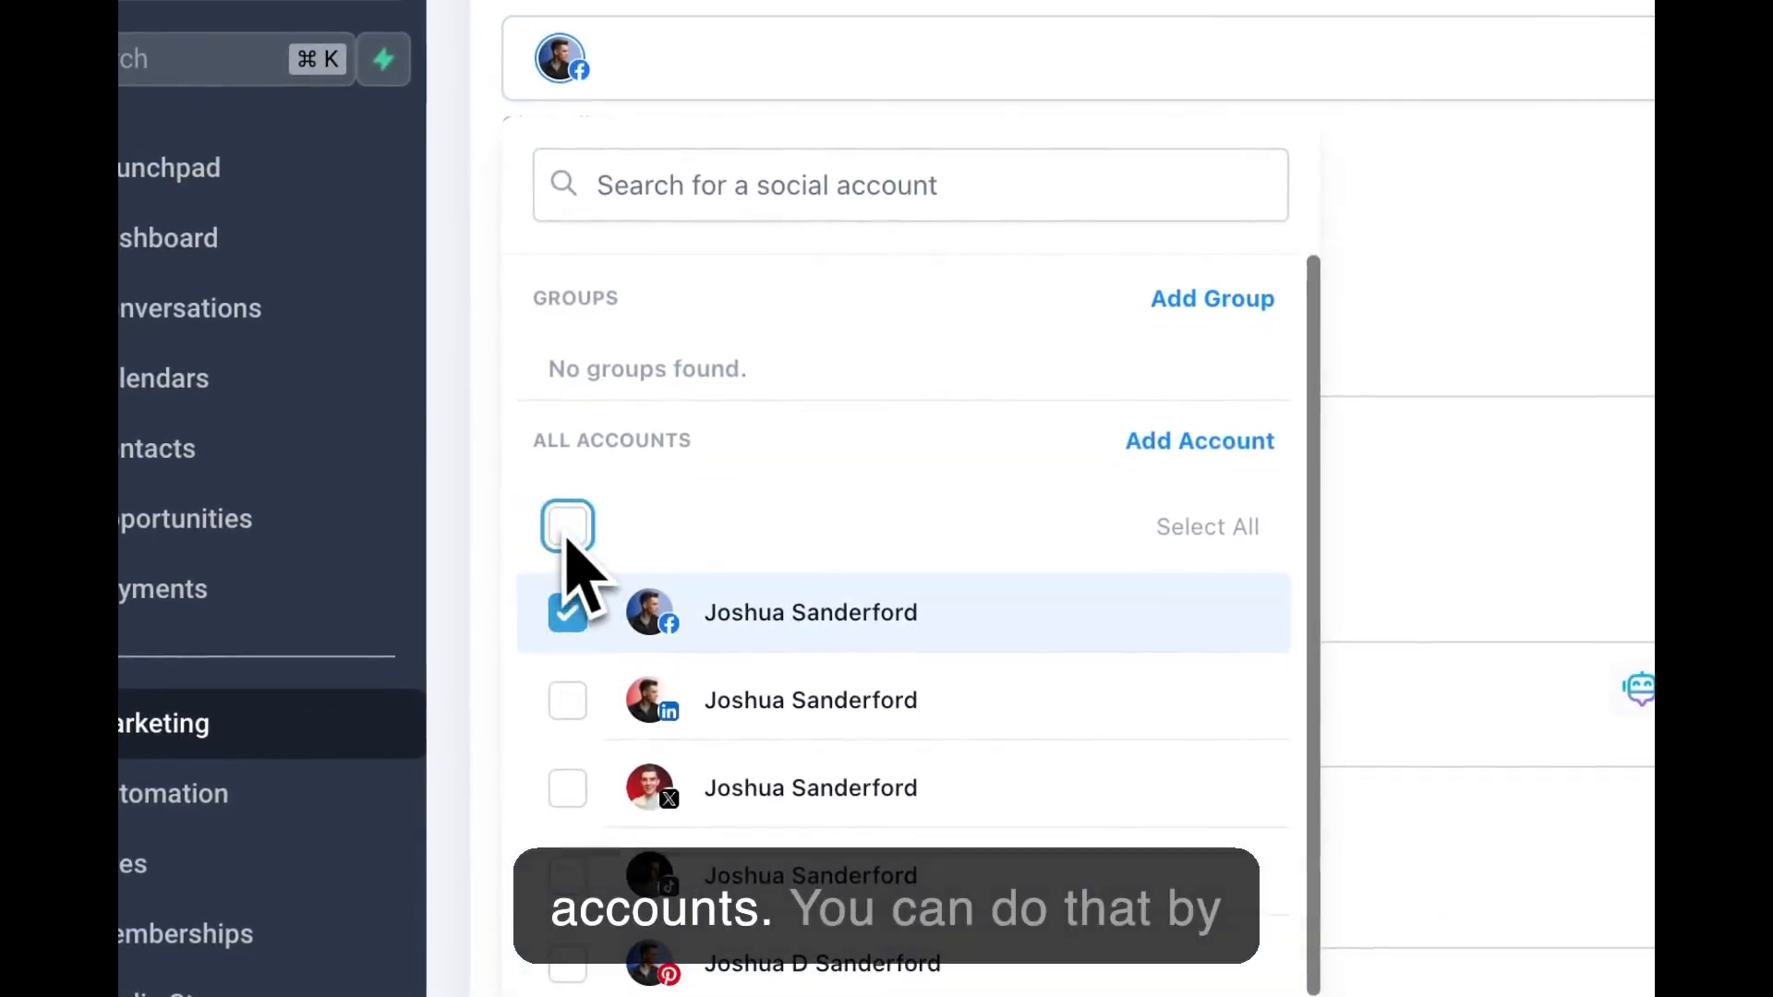
click(566, 534)
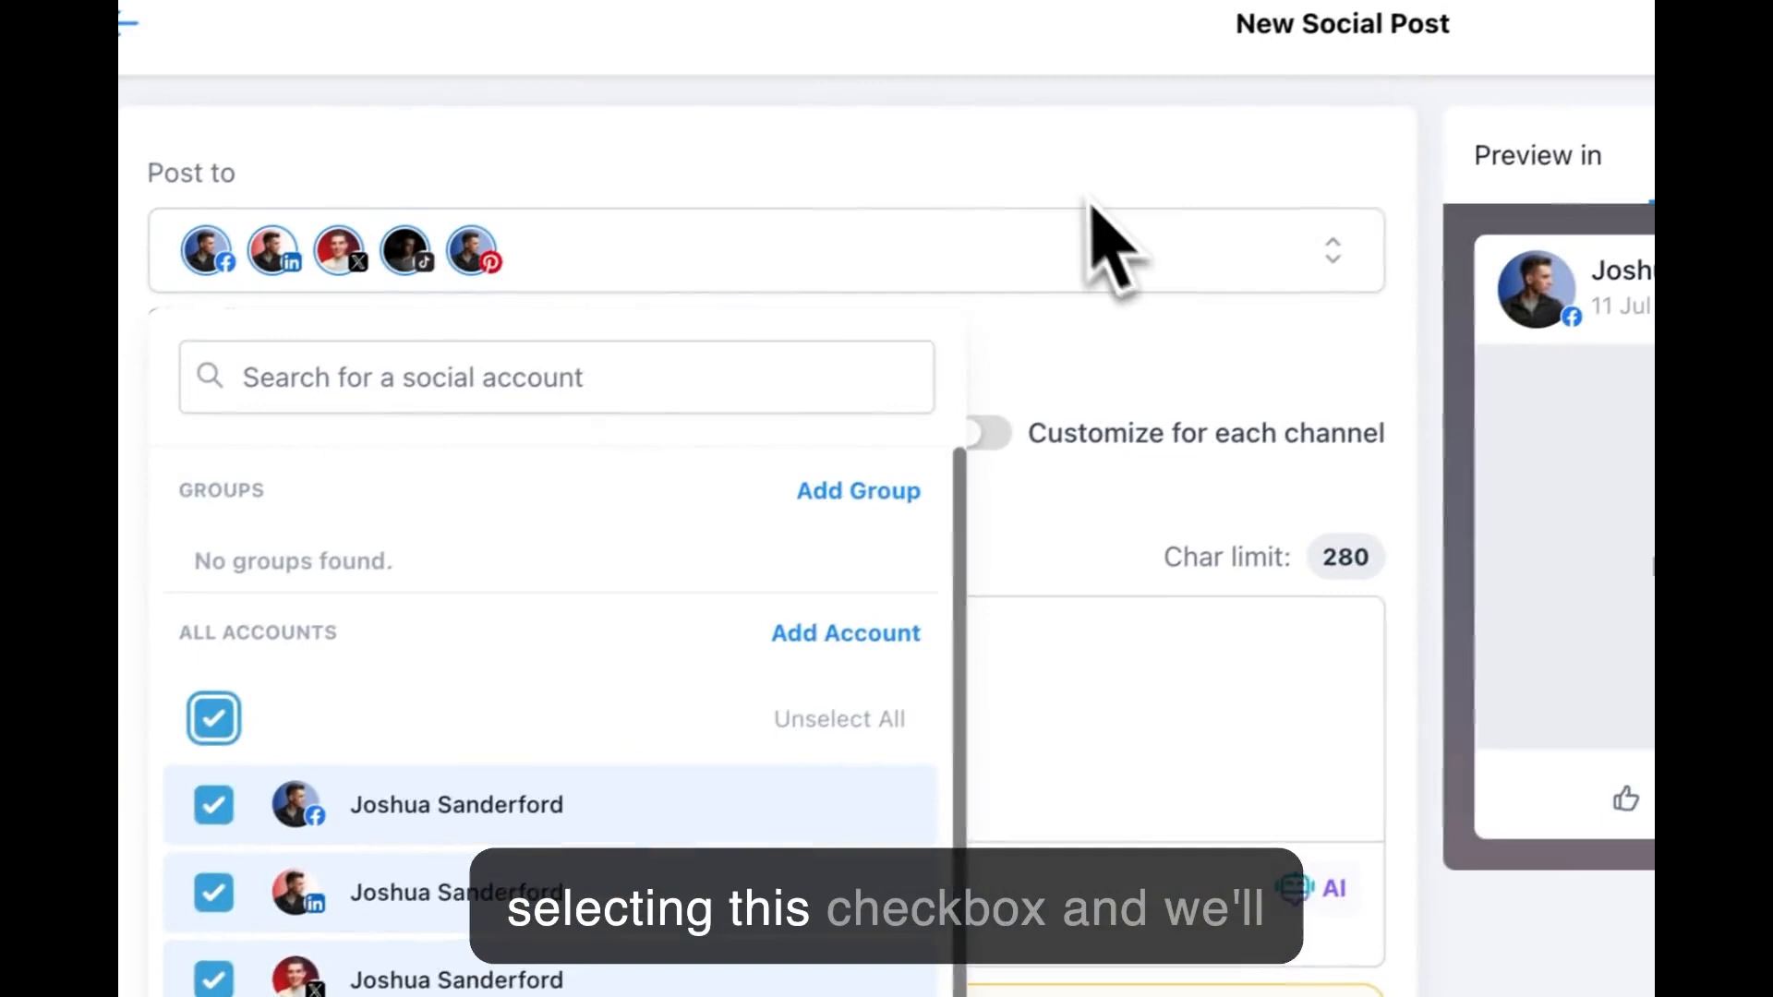
click(1431, 57)
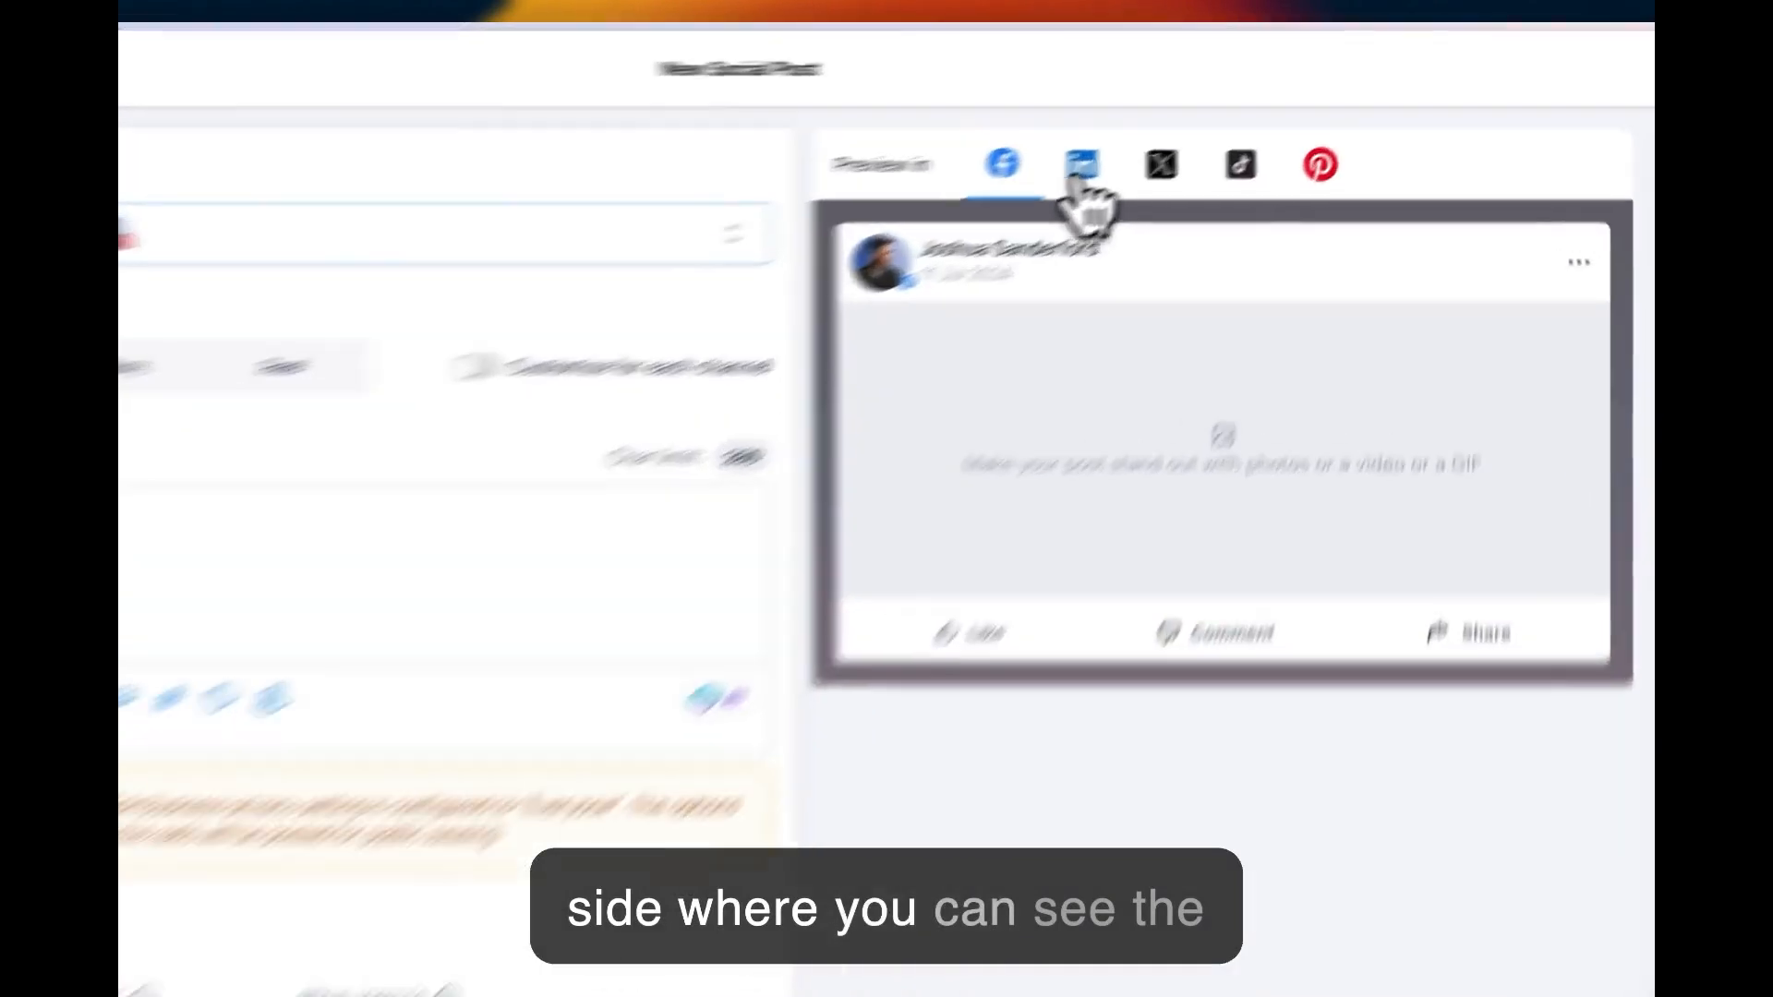
- Preview the post as it looks on LinkedIn, X, TikTok and Pinterest
click(1224, 120)
click(1278, 120)
click(1128, 227)
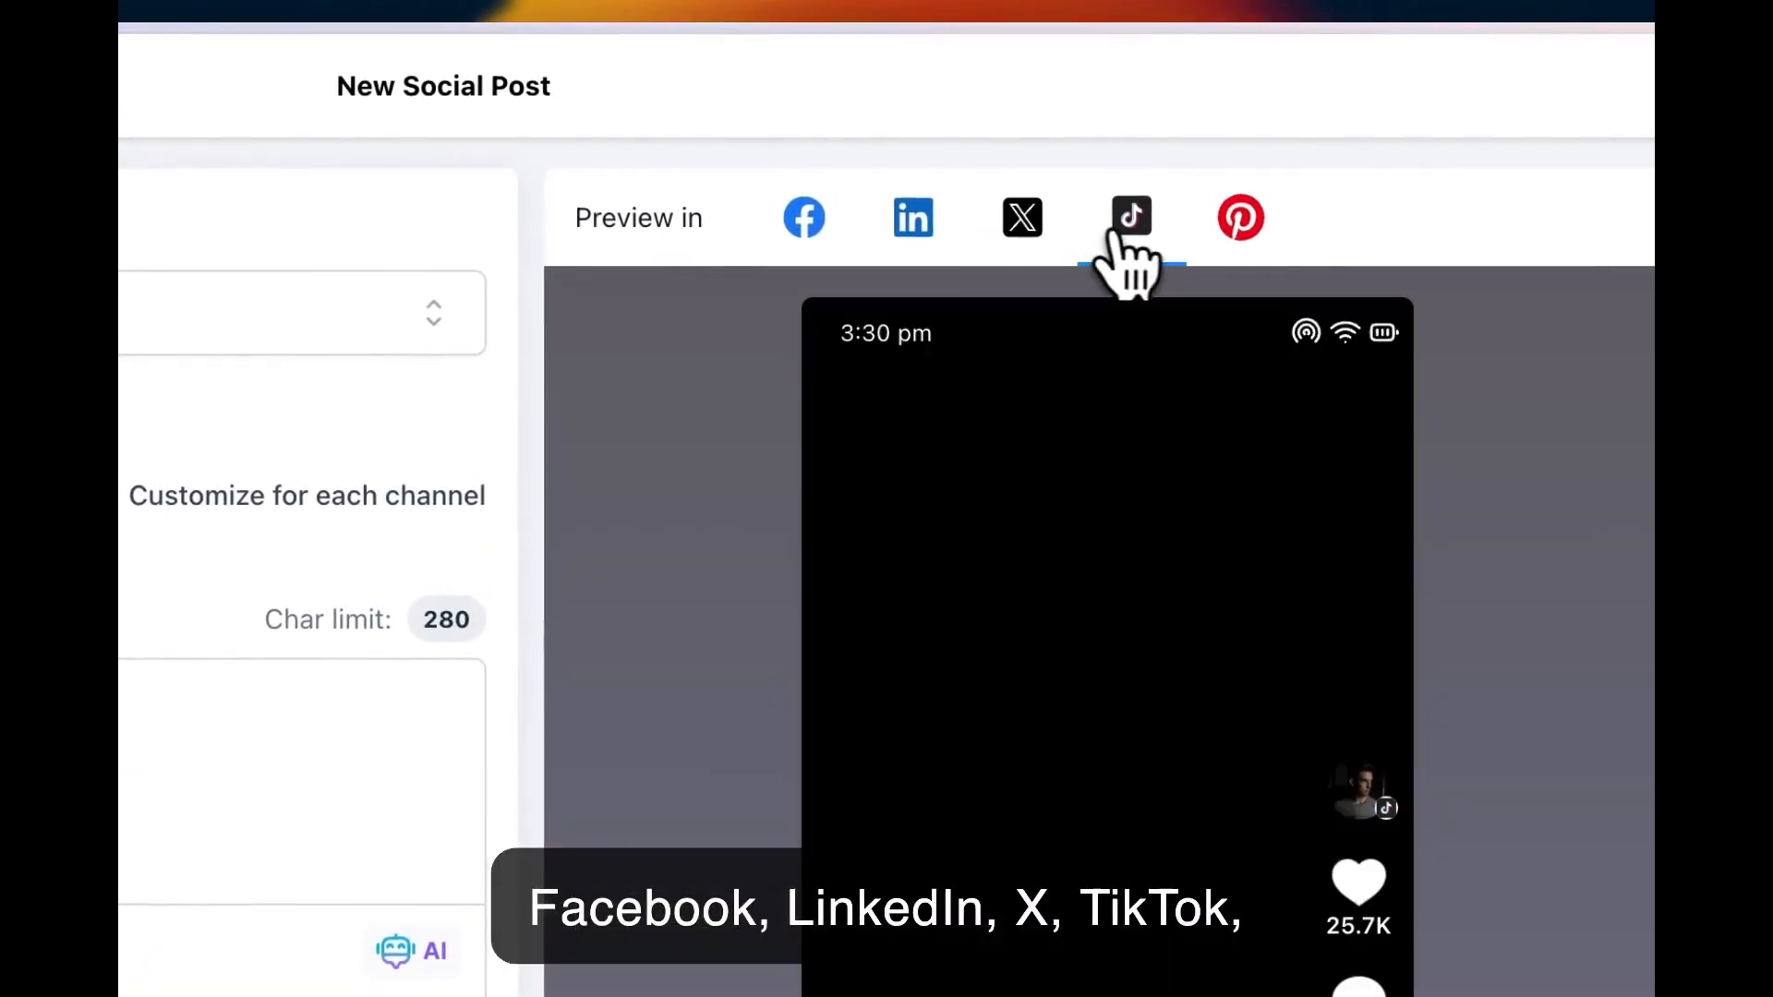
click(1237, 226)
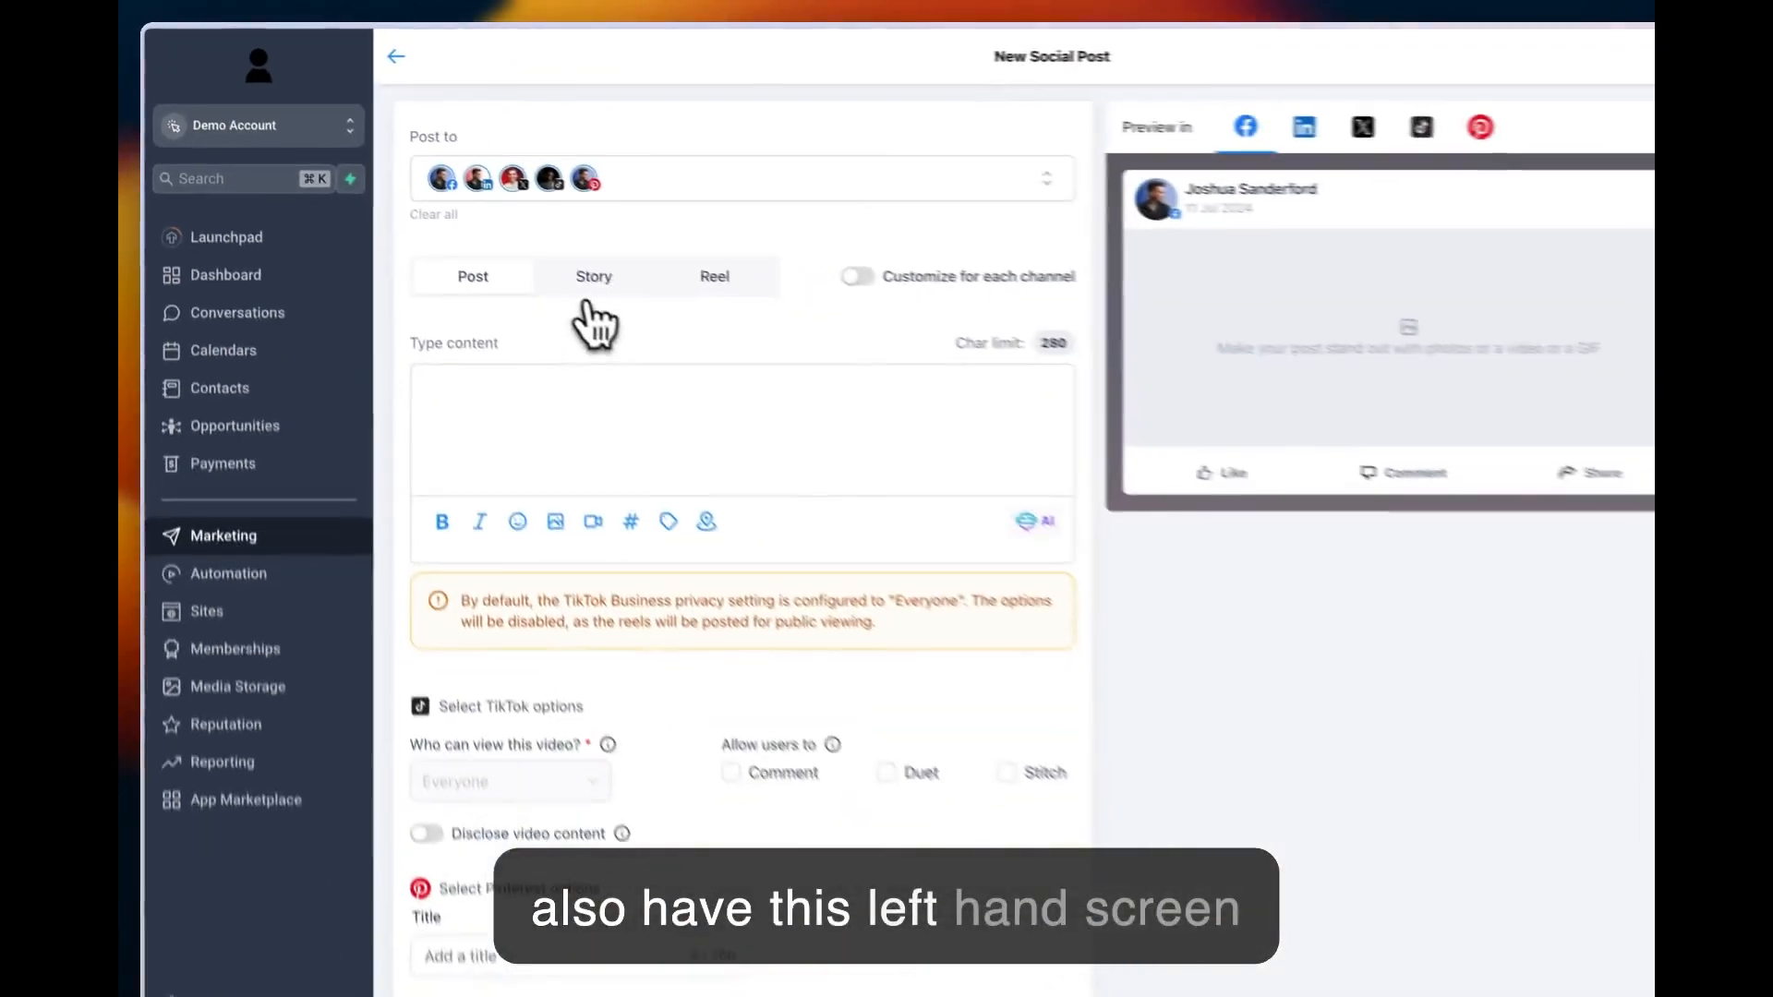
- Look over the post form's content box and its TikTok and Pinterest settings
scroll(392, 329, down, 5)
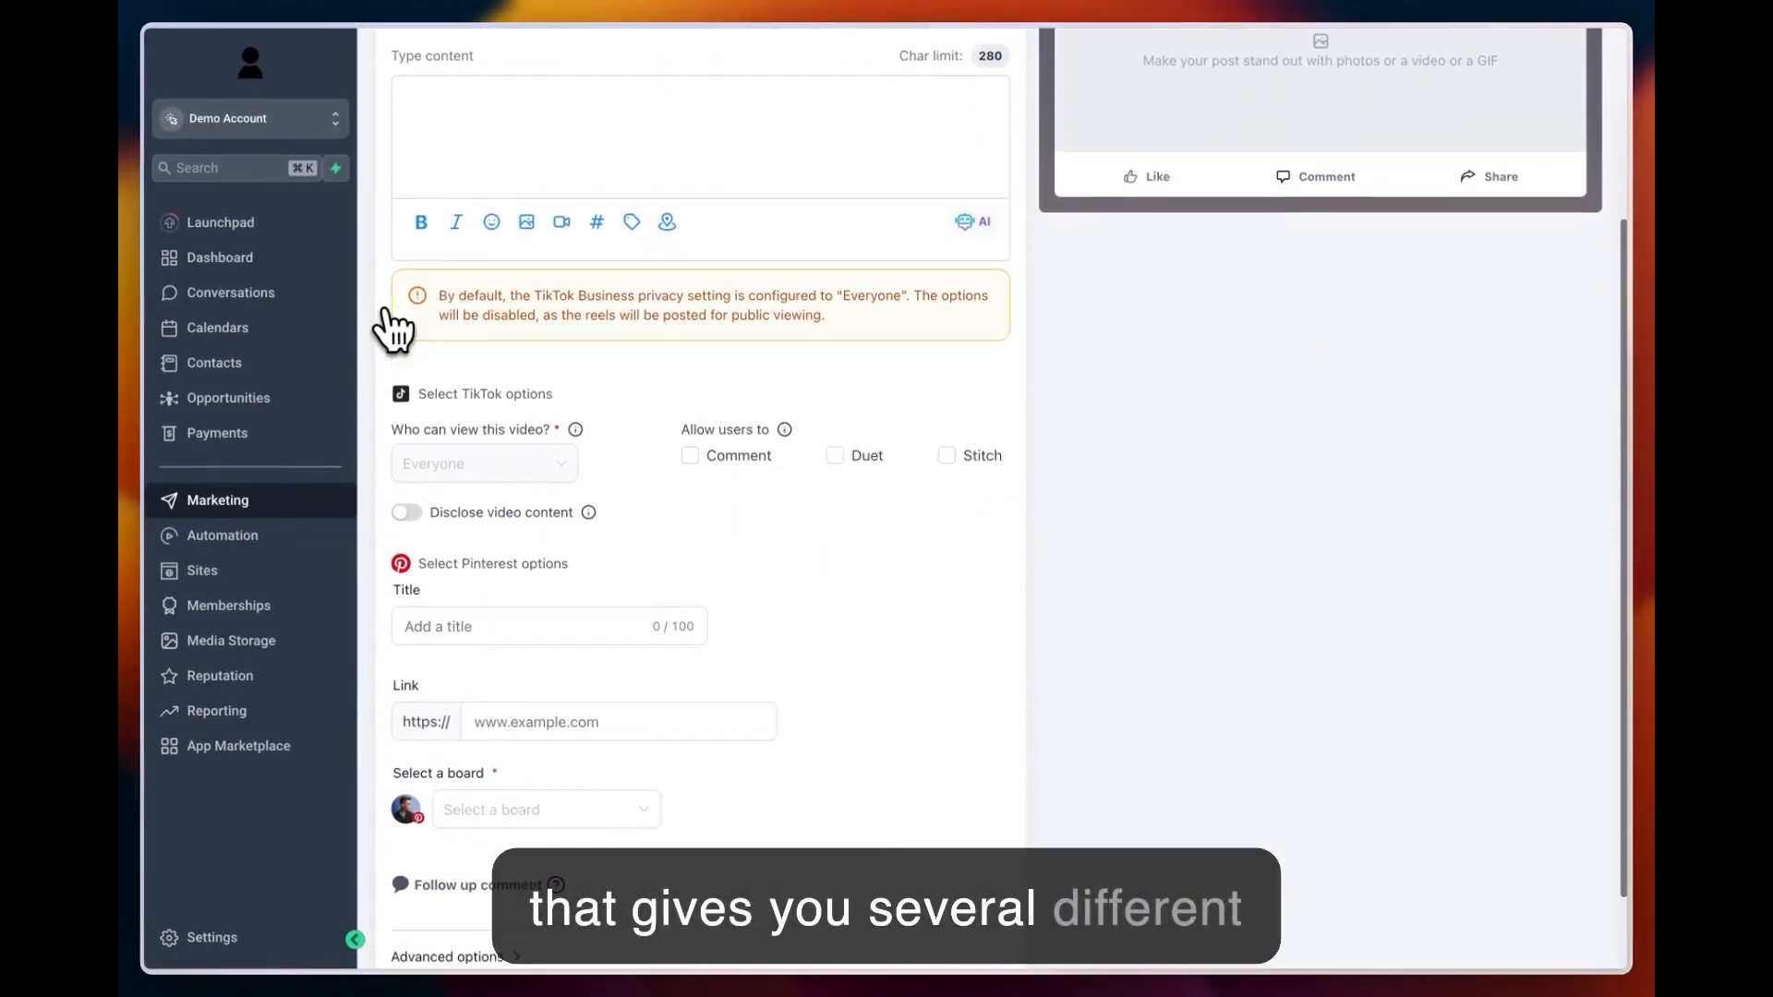
scroll(393, 329, down, 2)
scroll(393, 329, up, 4)
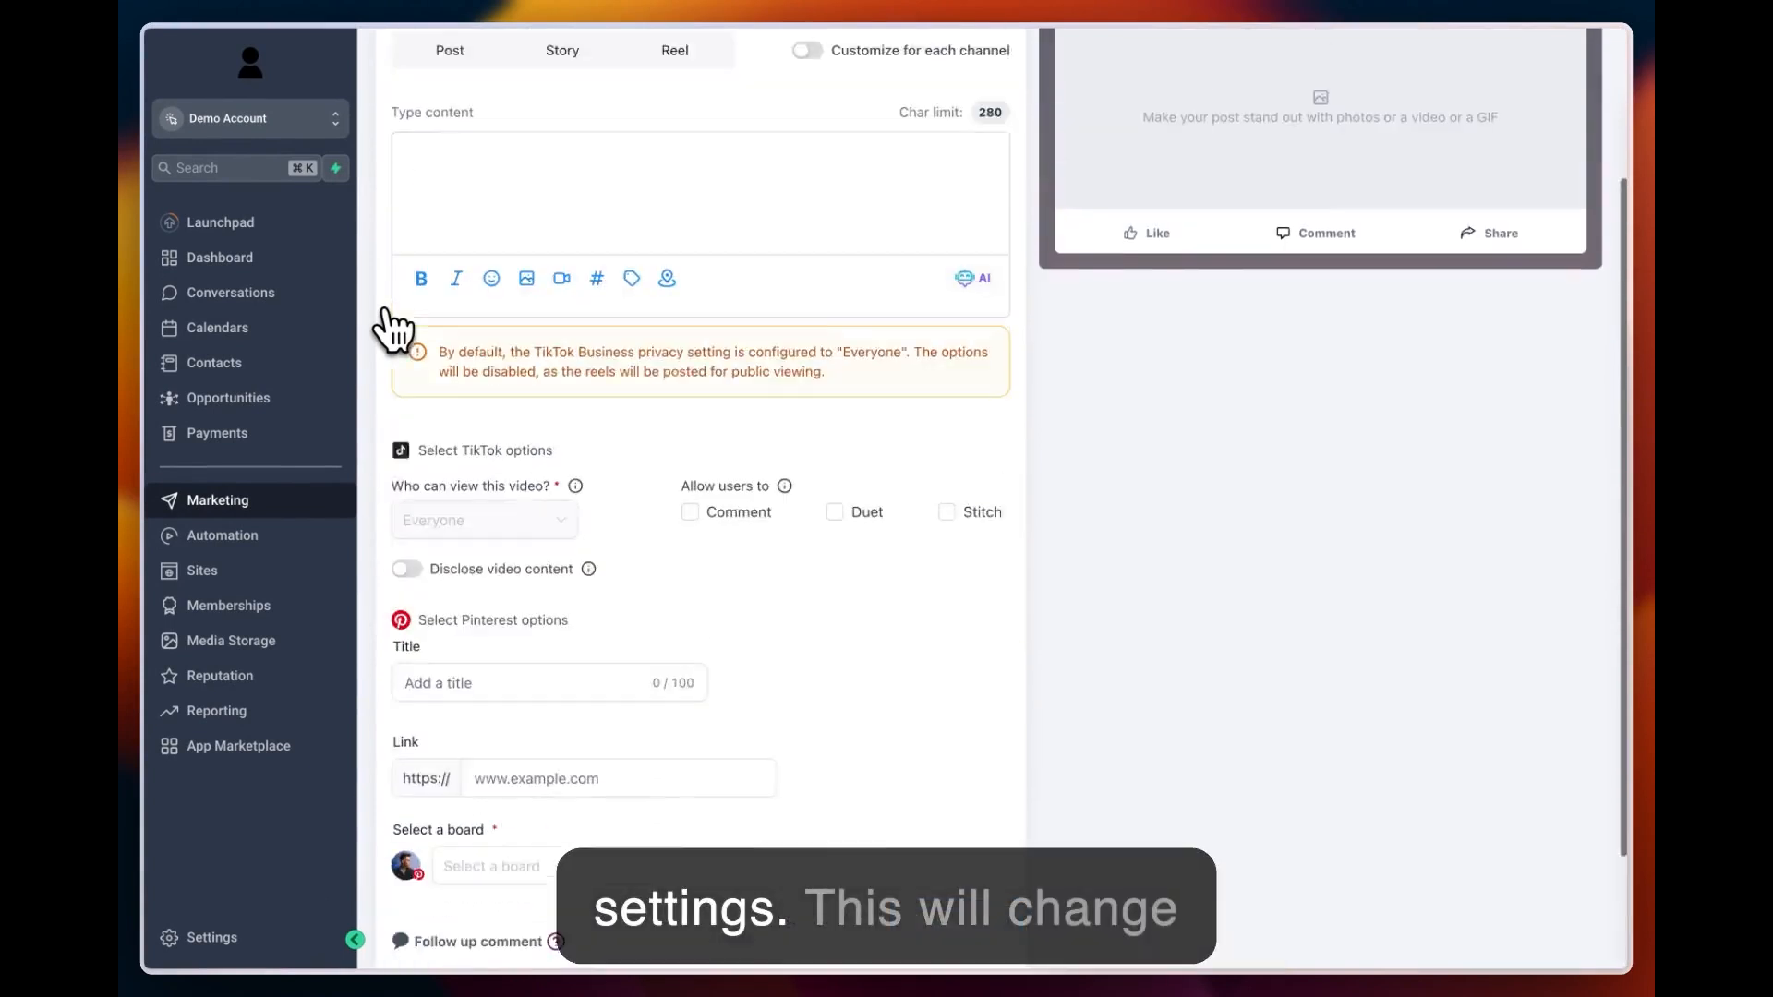
scroll(393, 329, up, 3)
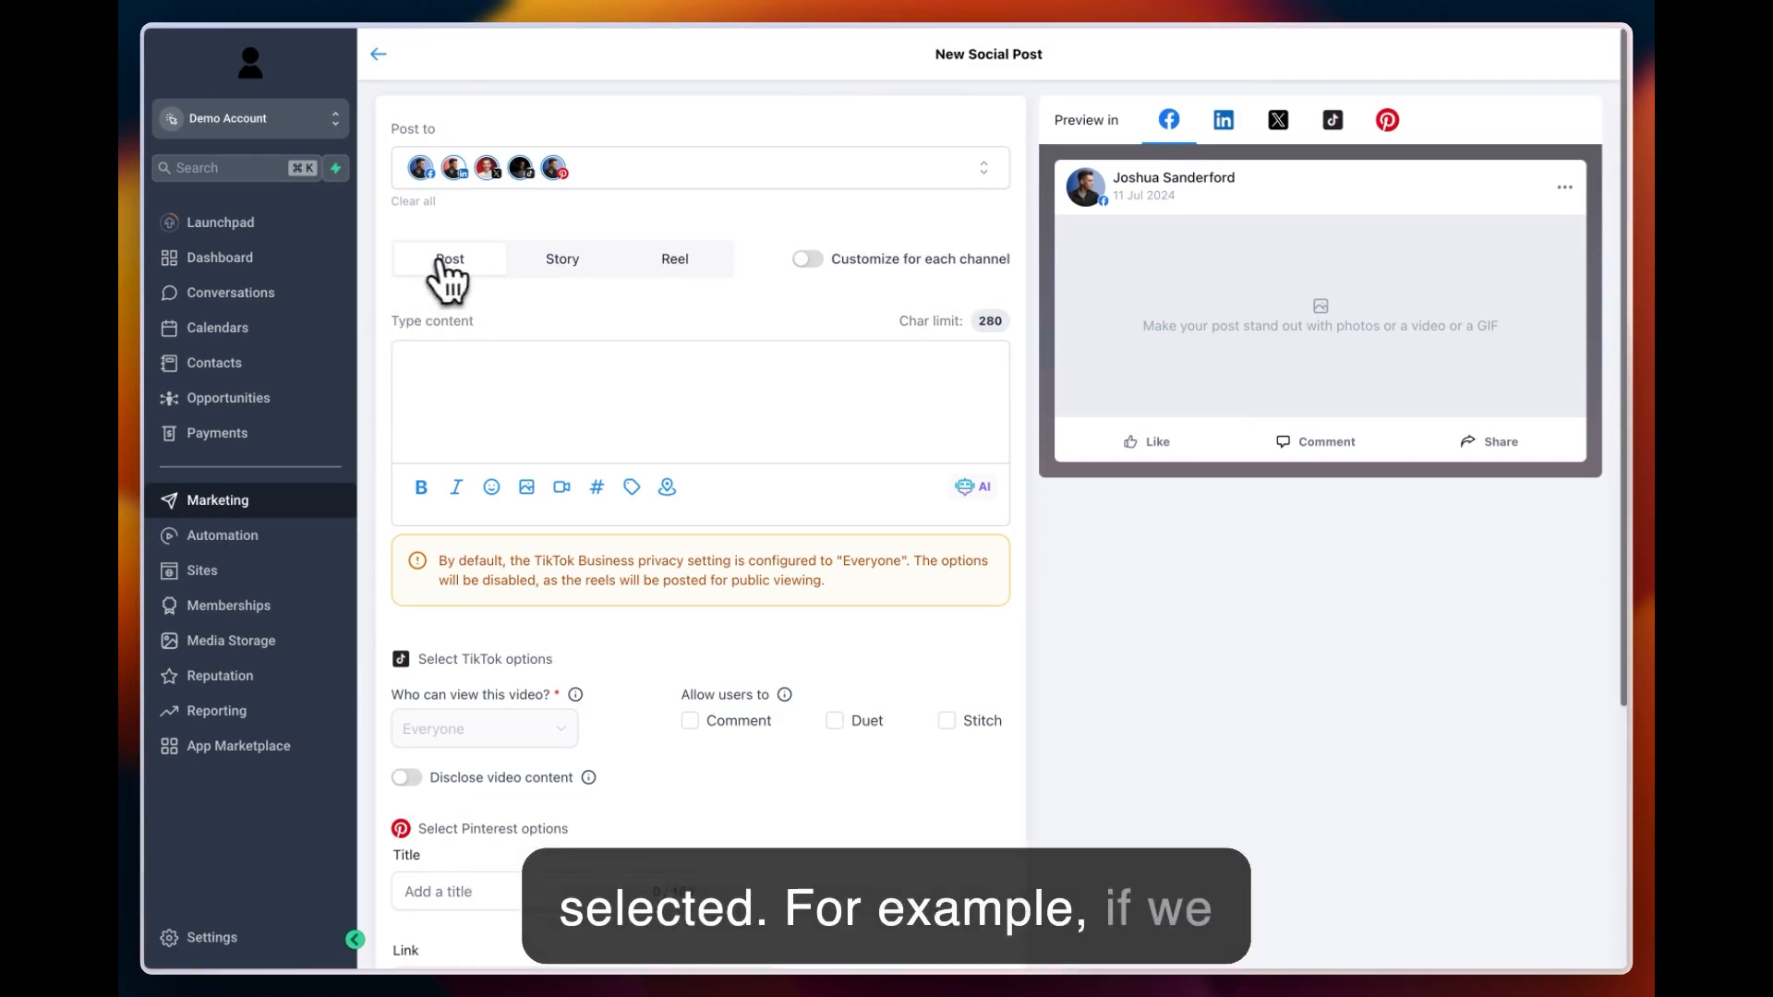
click(436, 379)
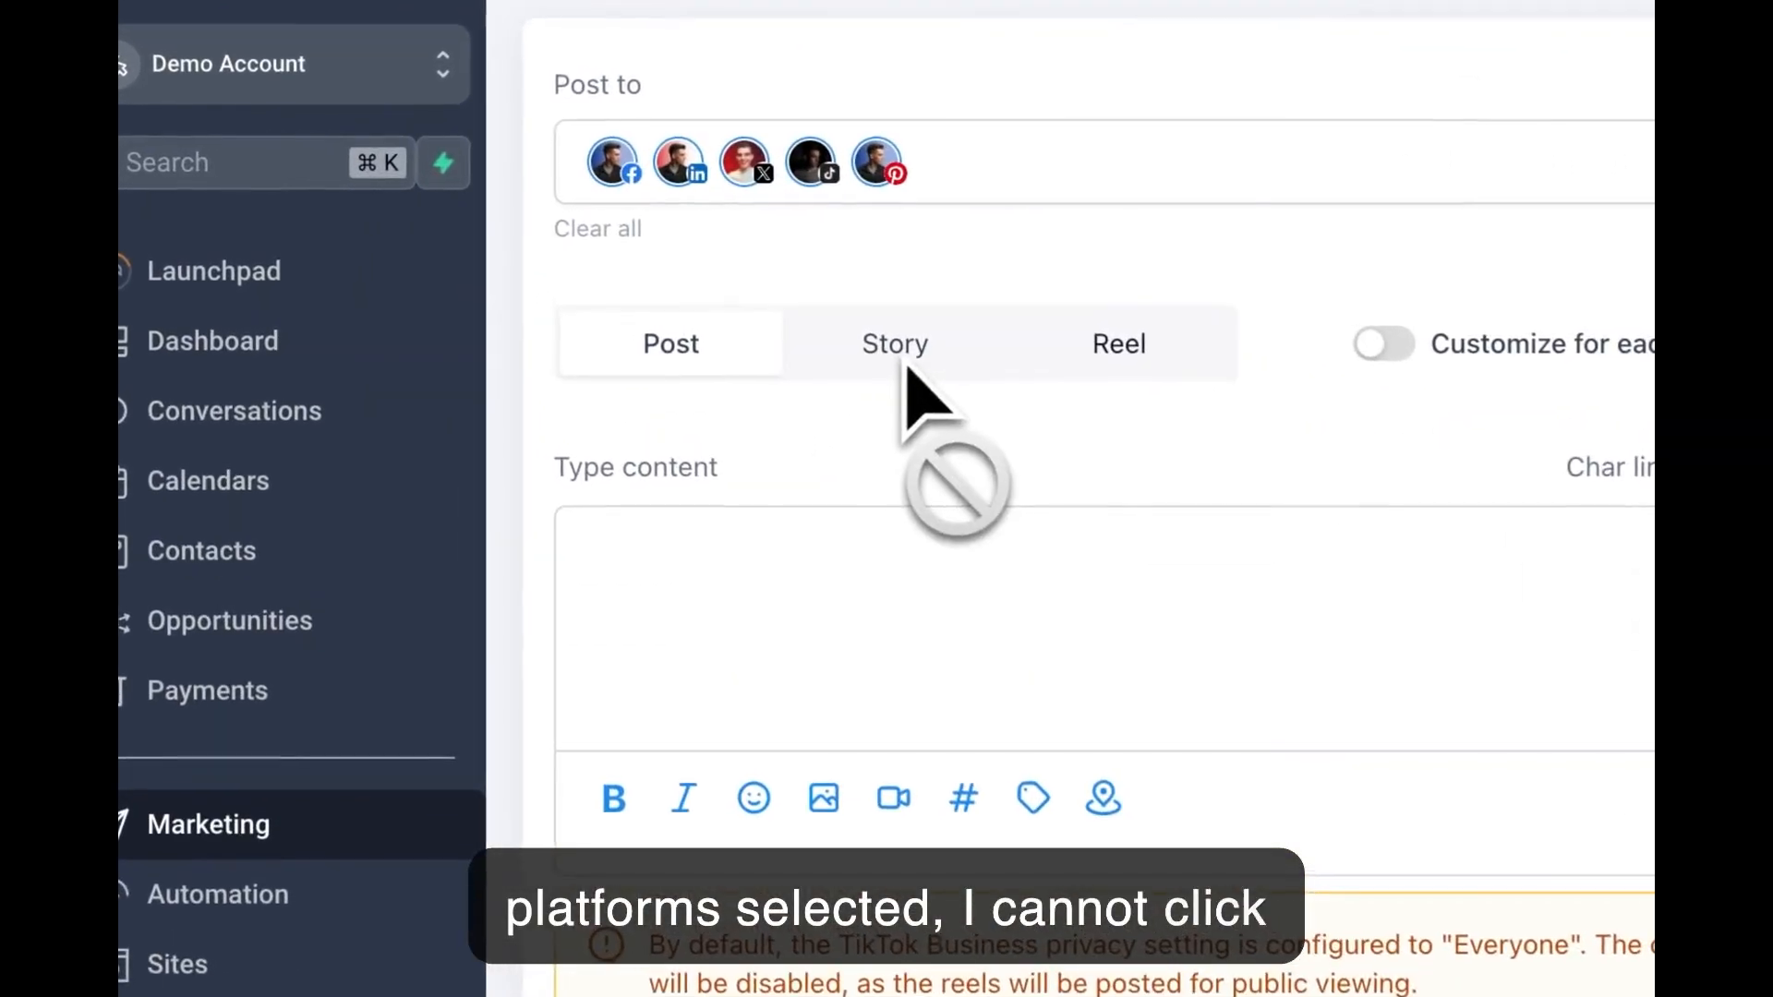
- Deselect all accounts and choose only the Facebook account as the post's destination
click(1066, 195)
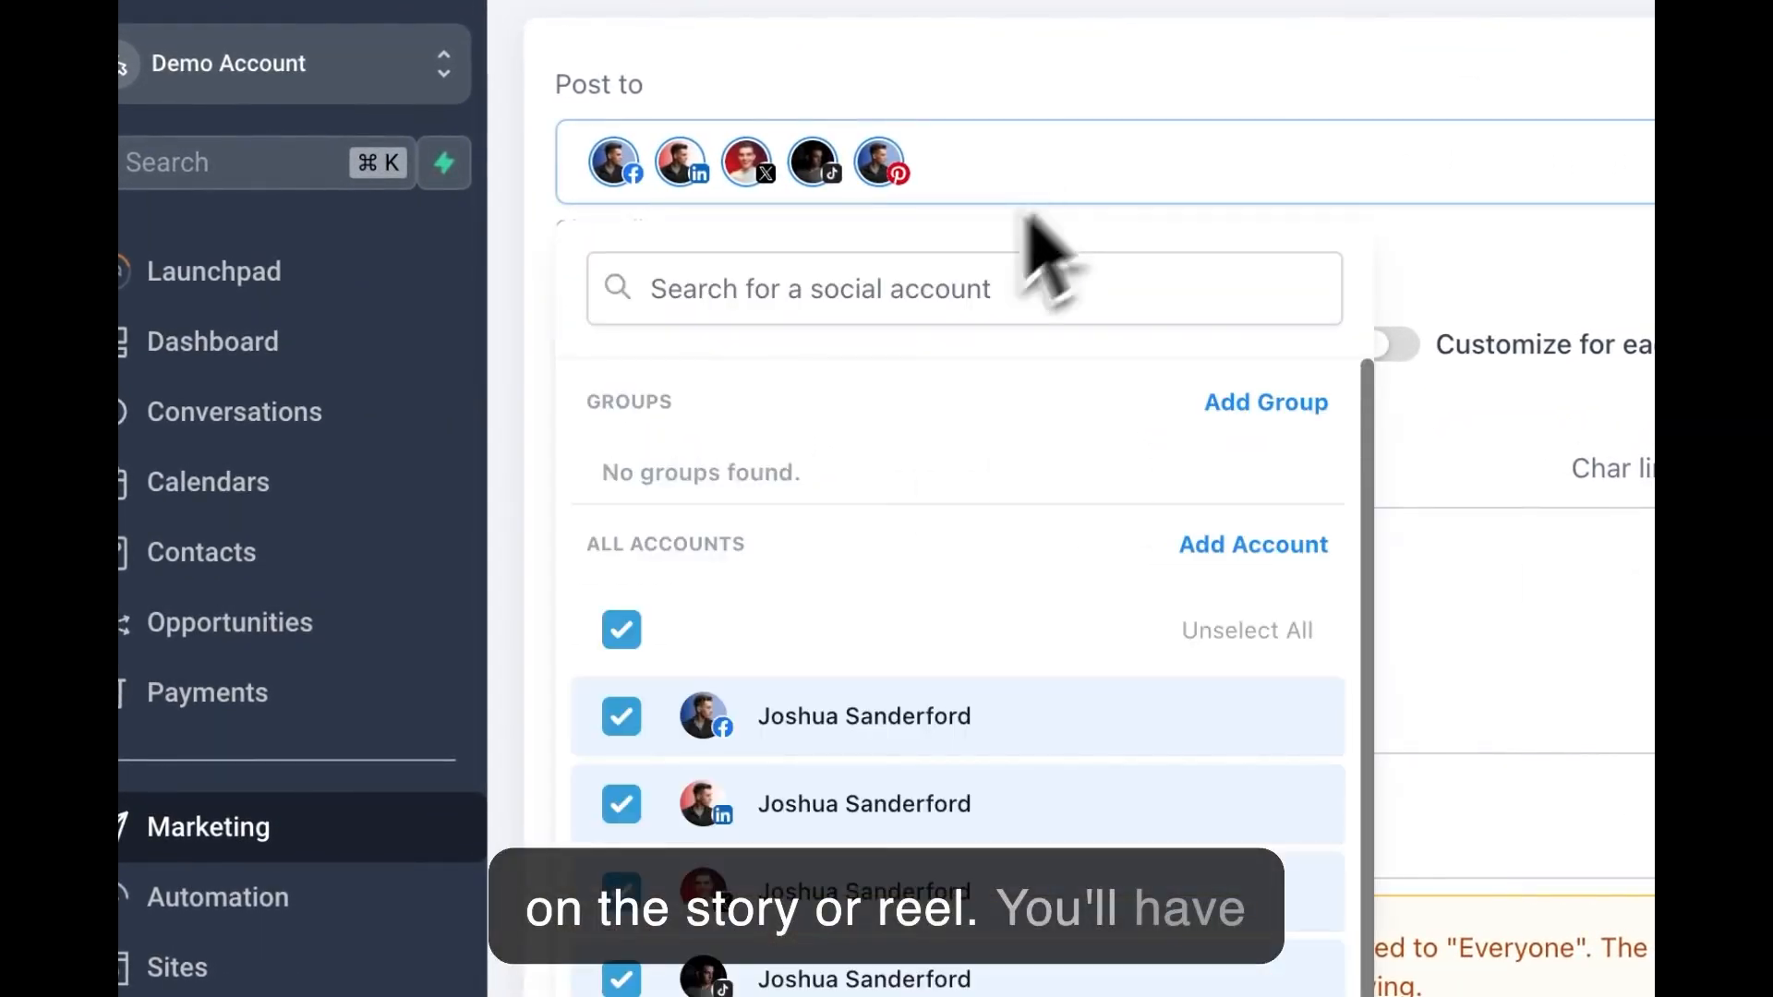
click(623, 632)
click(629, 711)
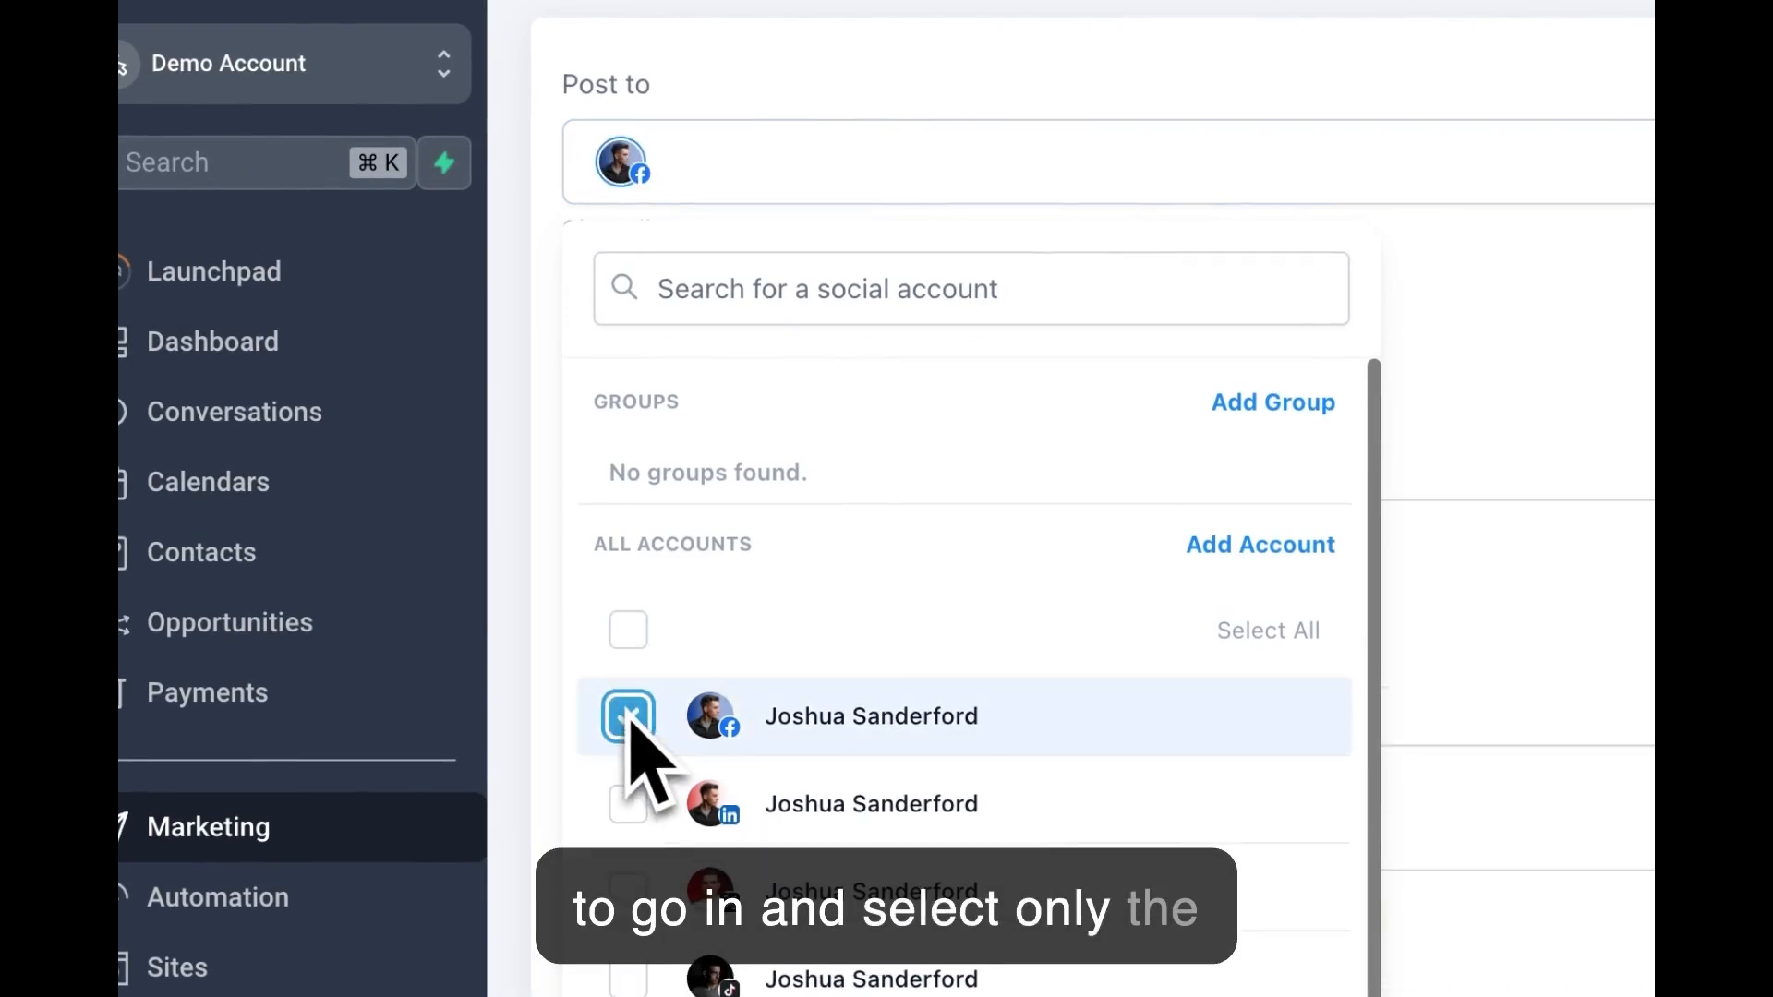
click(1475, 334)
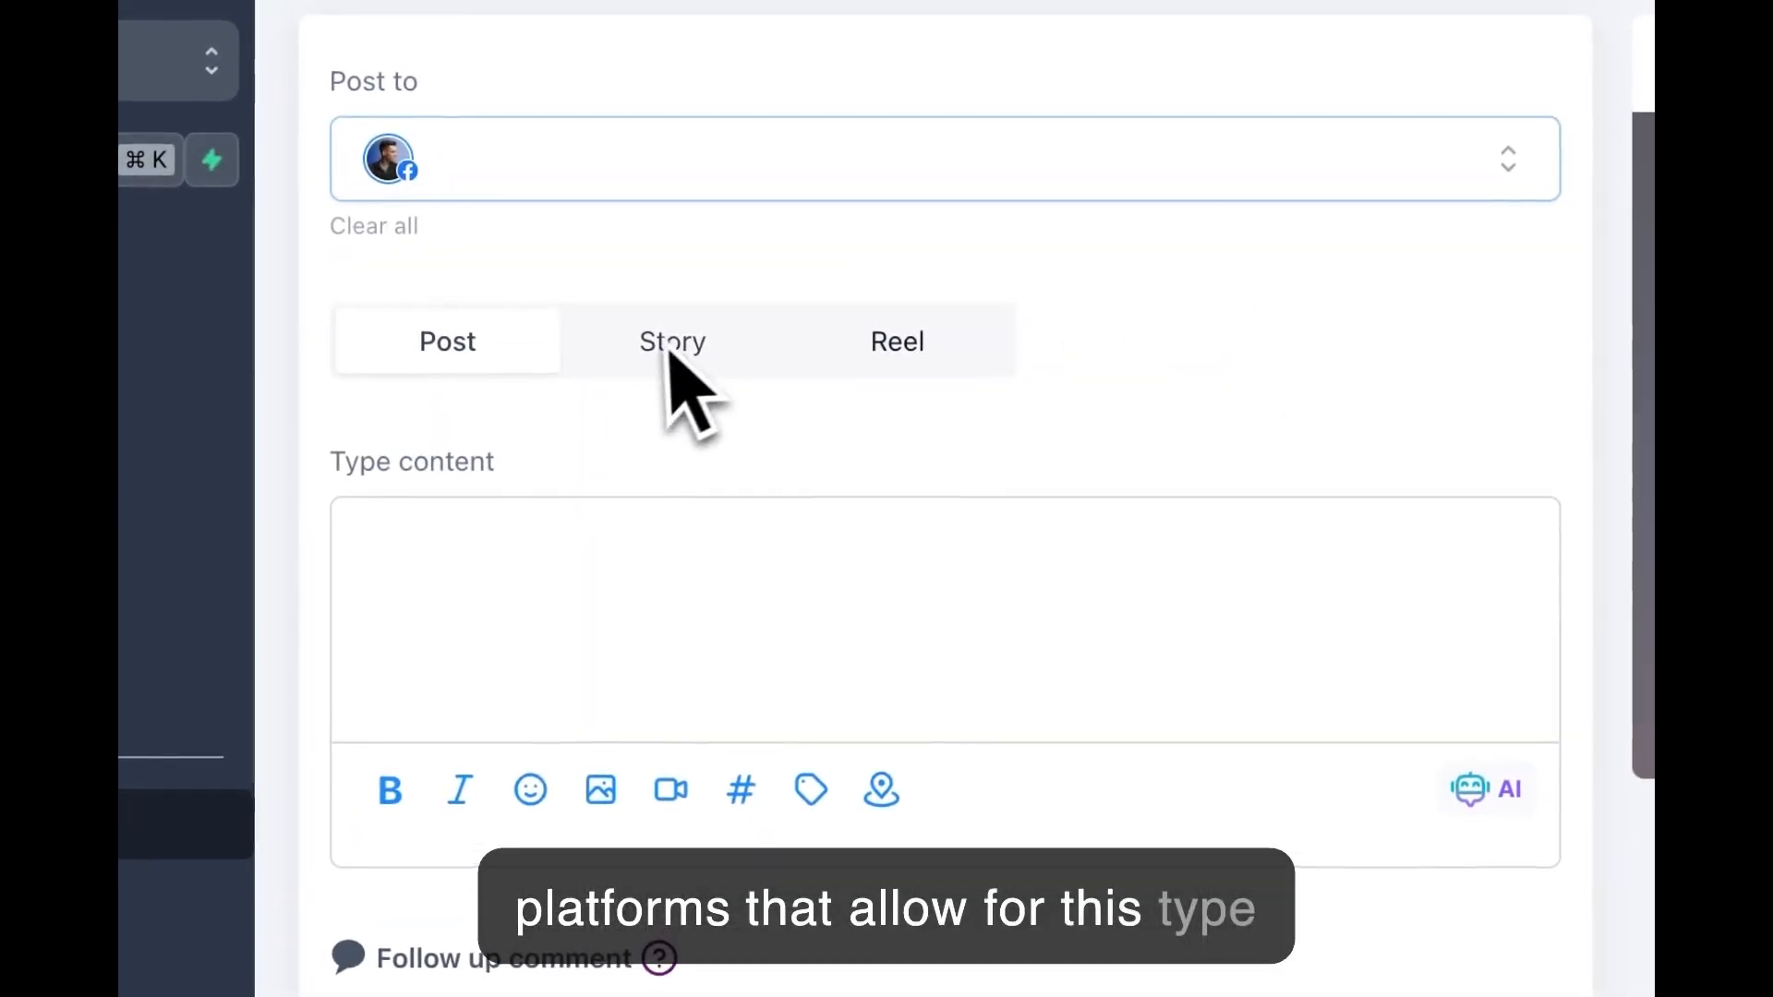
- Remove the Facebook account from the post's destinations and select all social accounts again
click(614, 180)
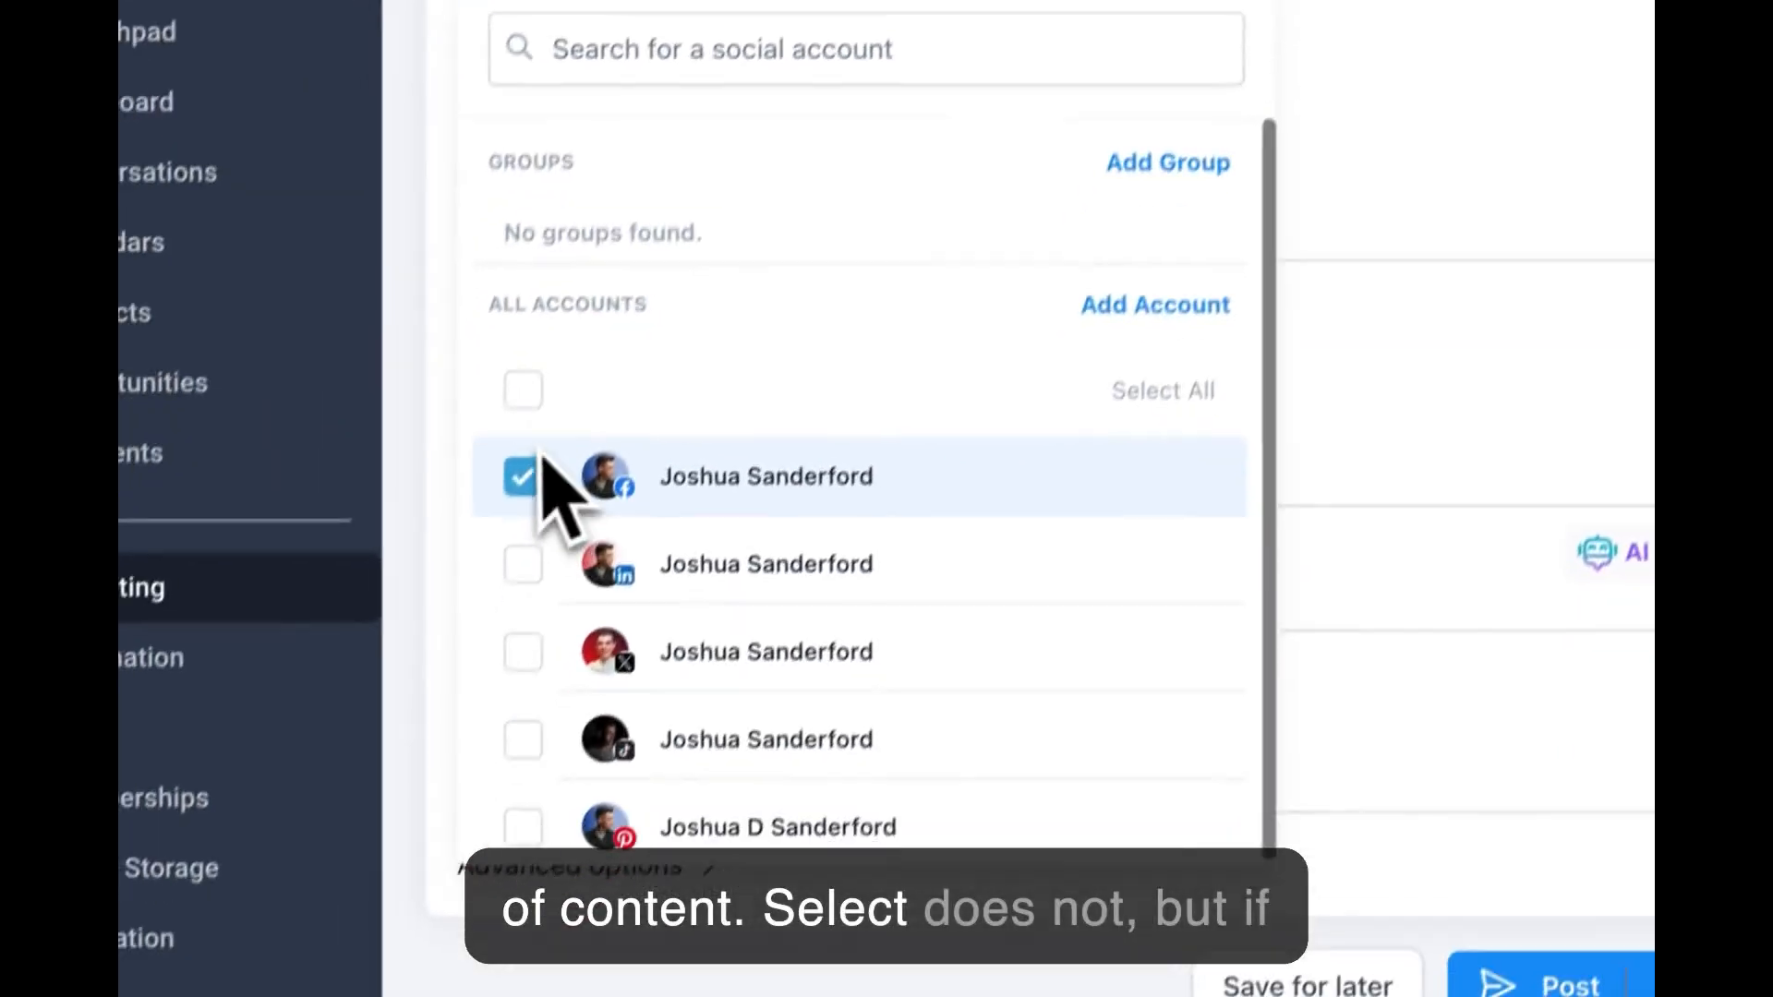
click(400, 705)
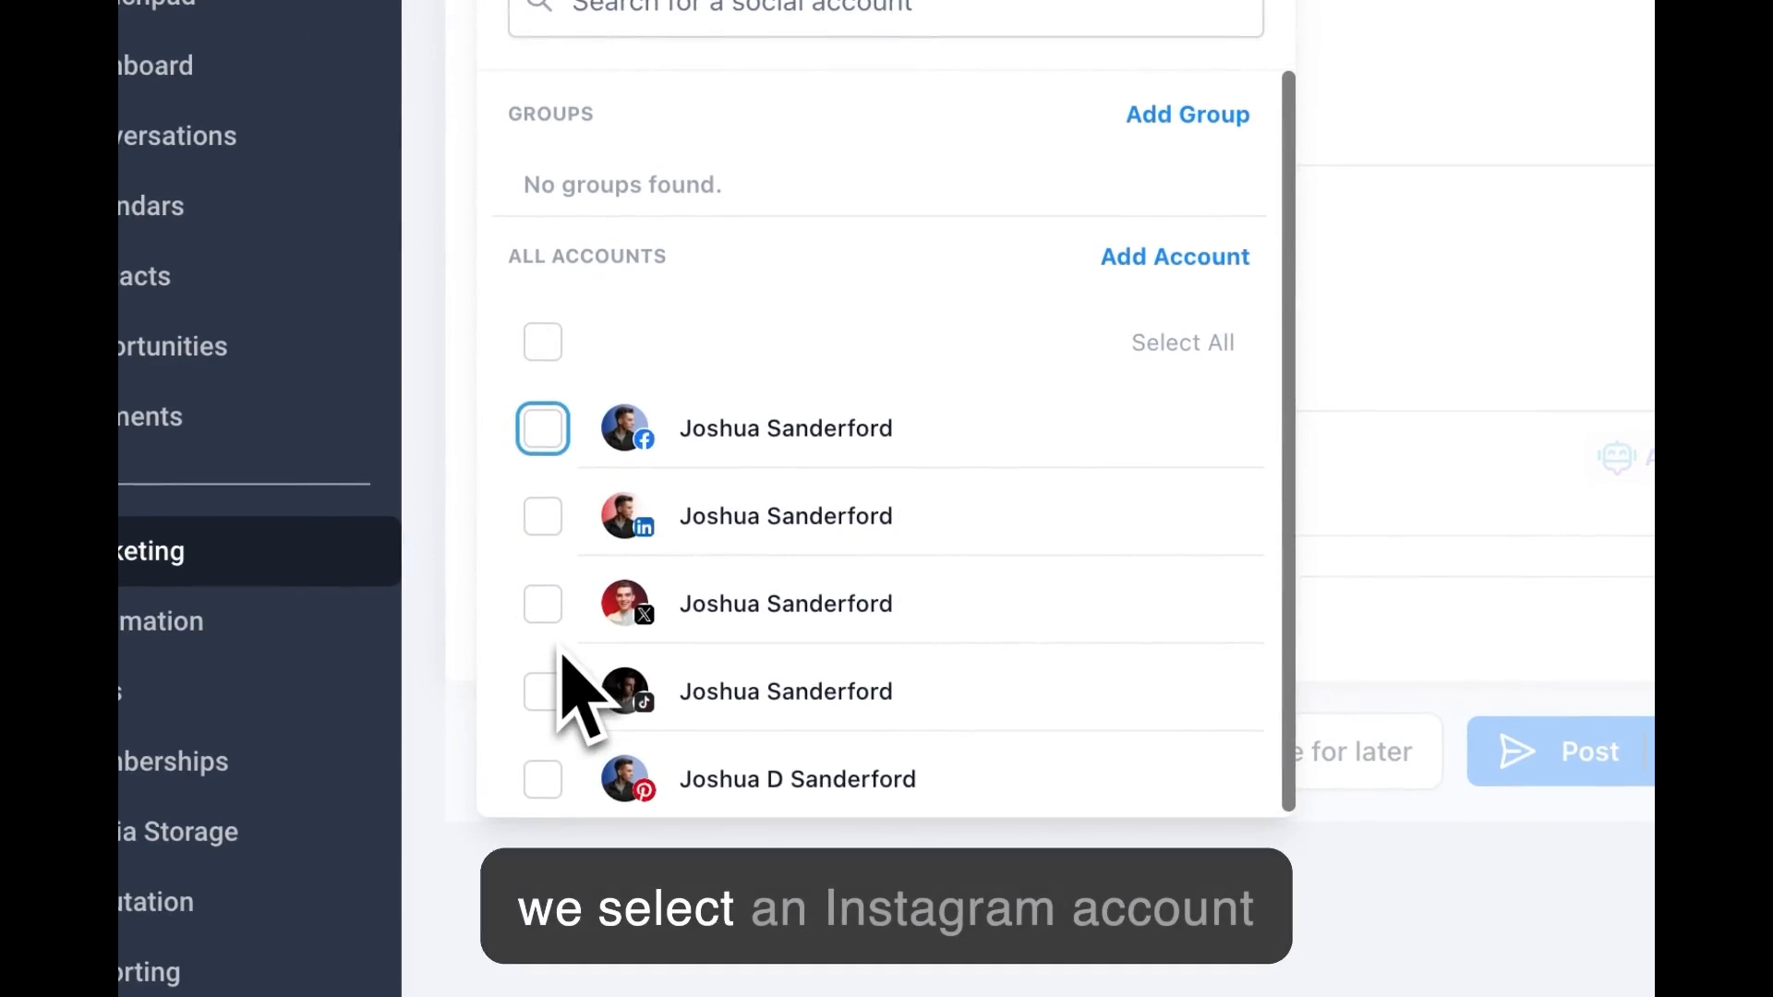
click(1165, 300)
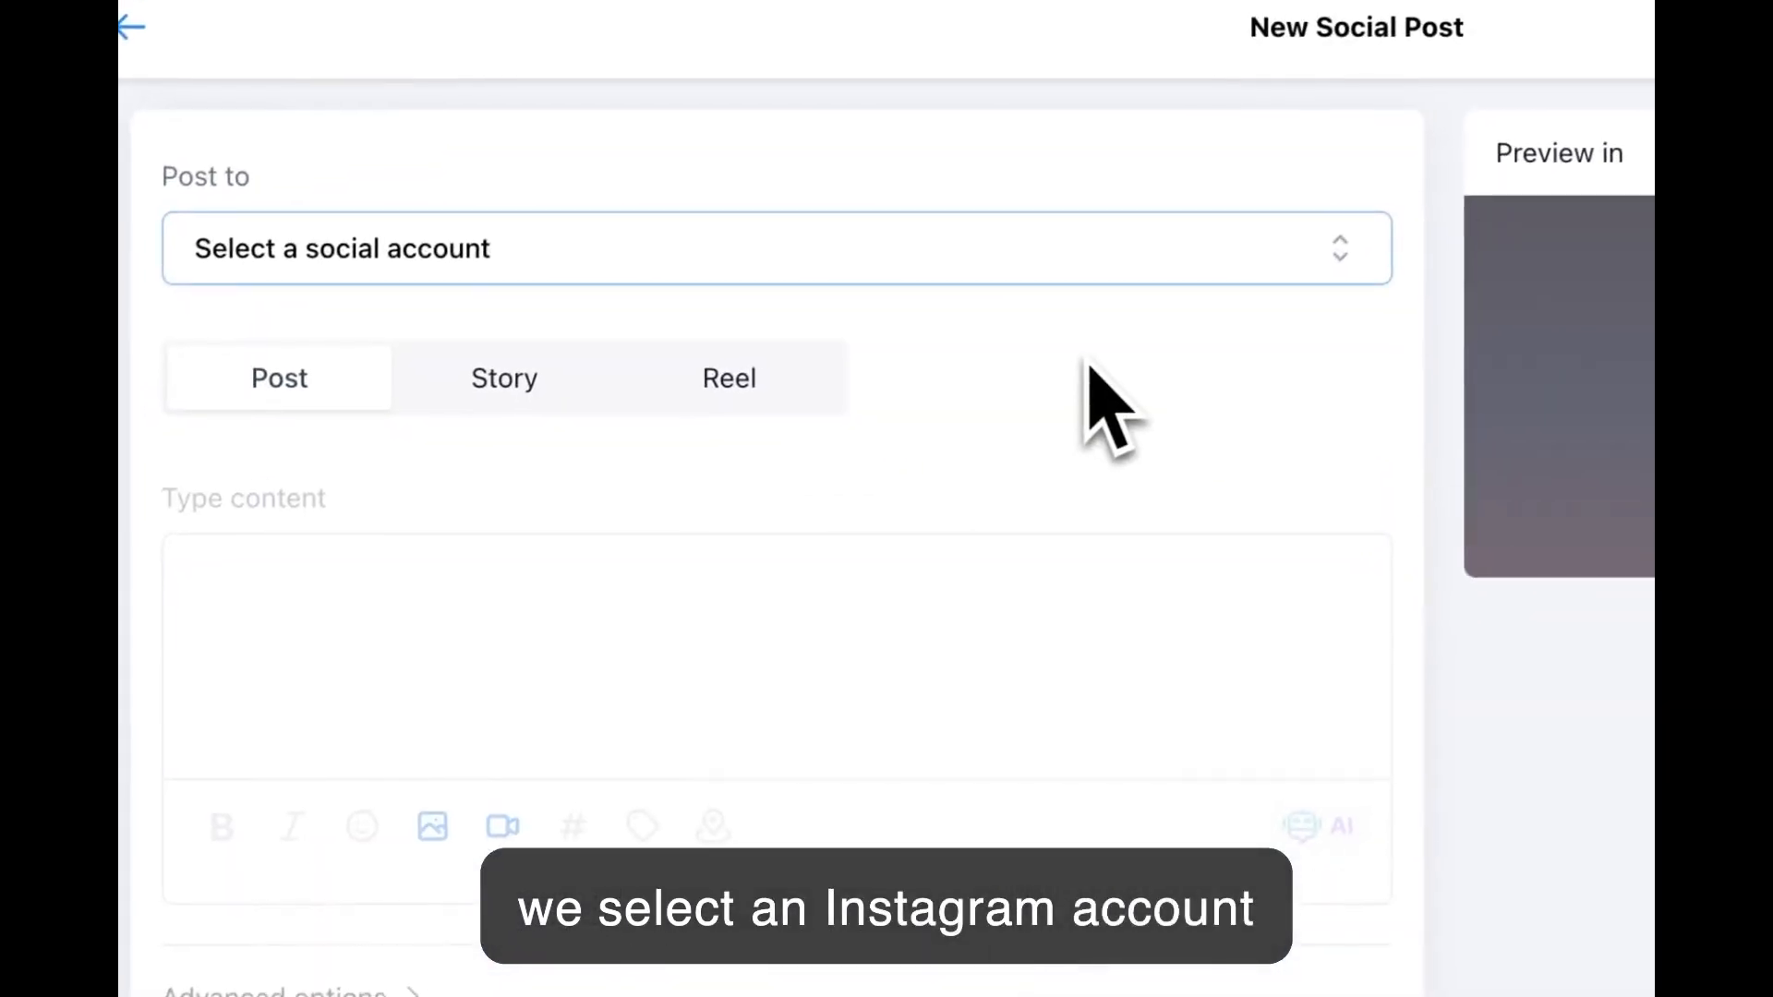
click(572, 259)
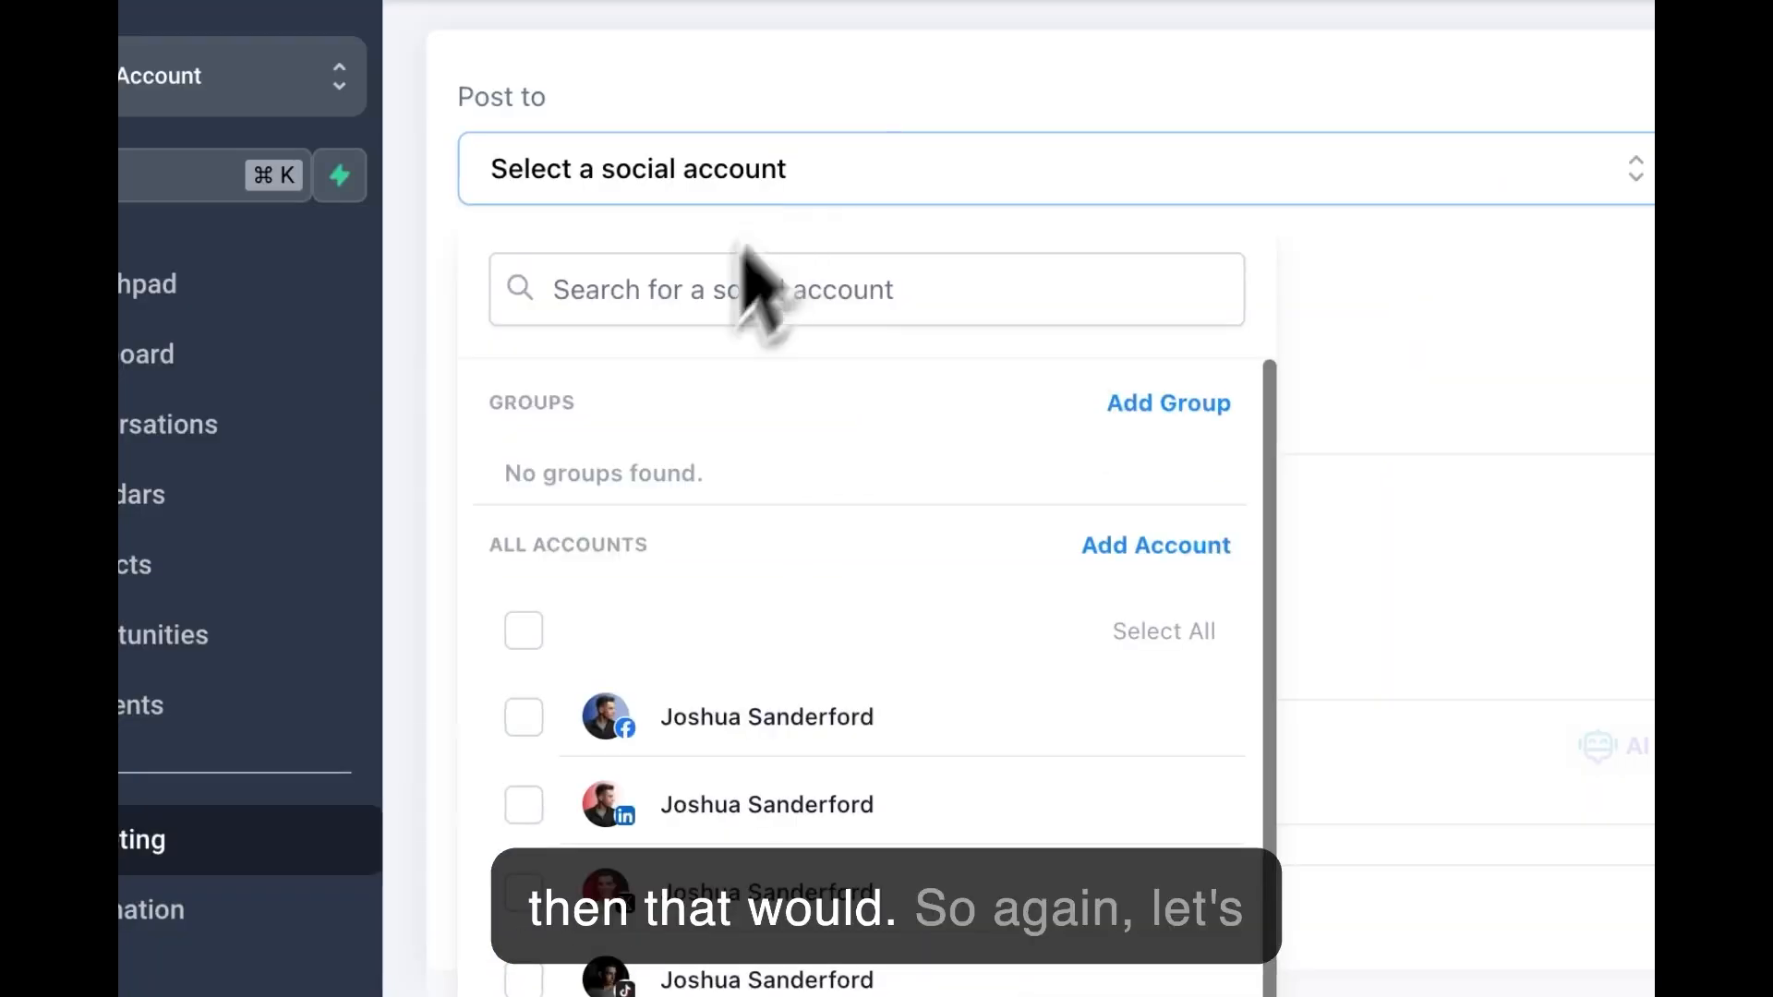
click(519, 649)
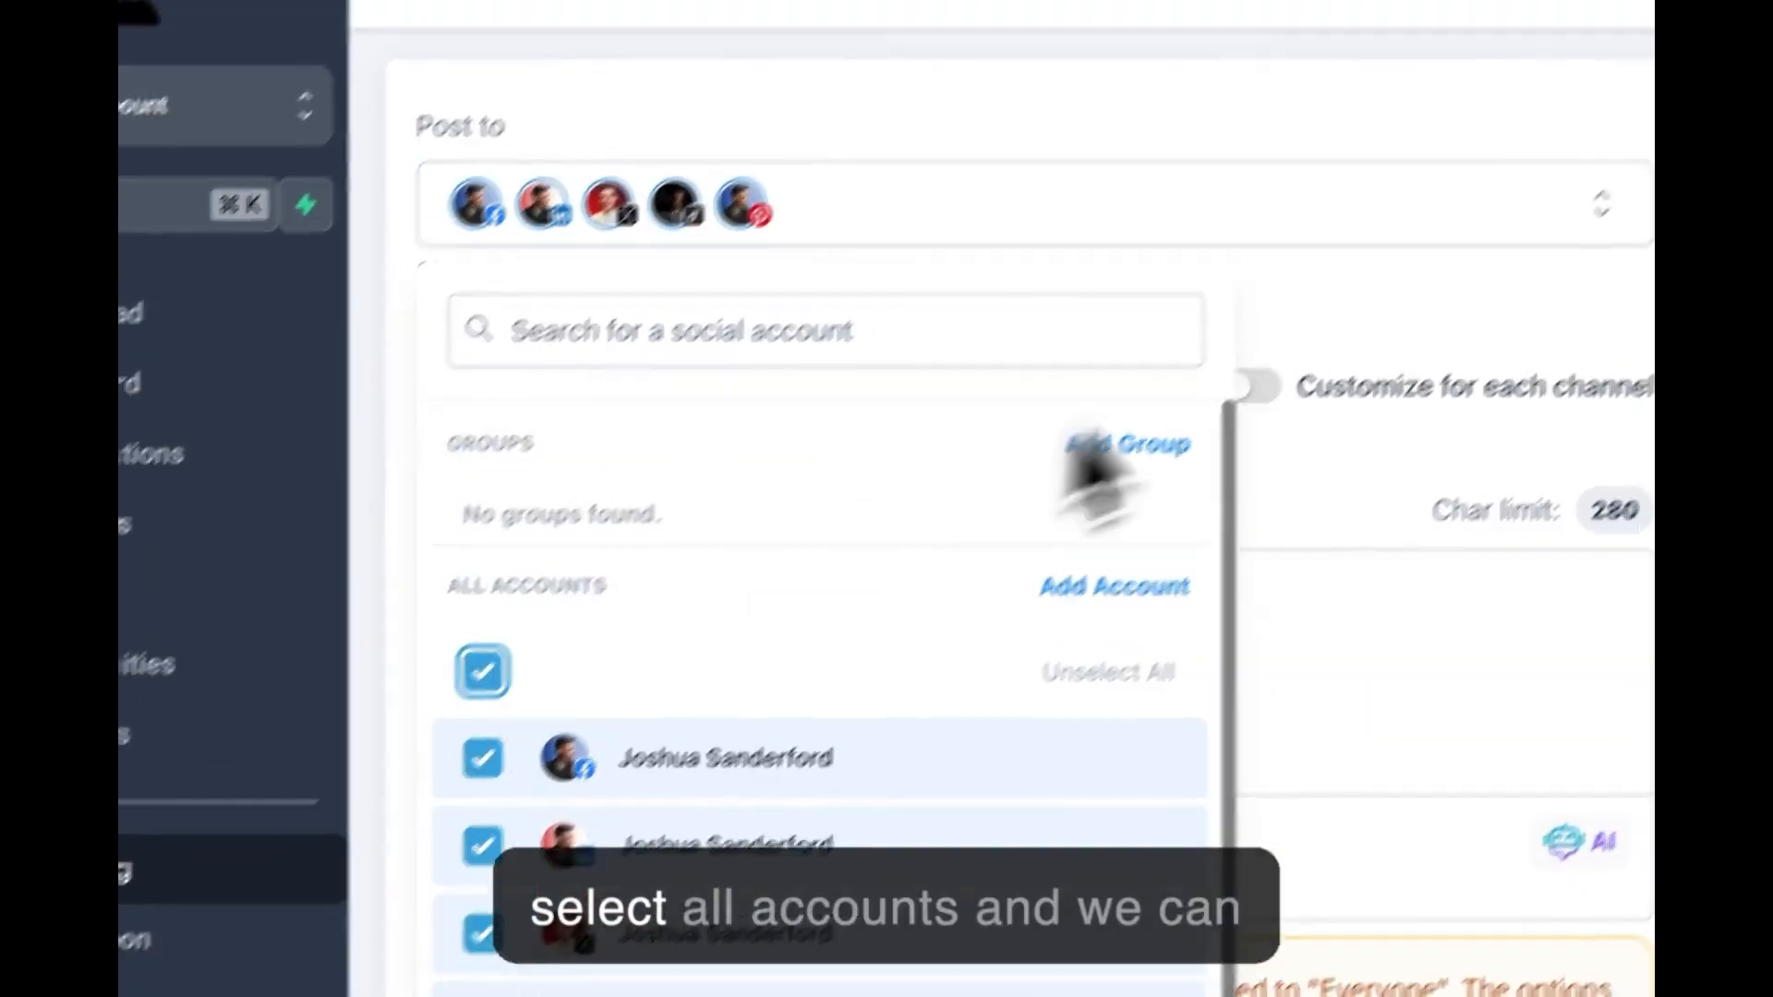
click(1311, 296)
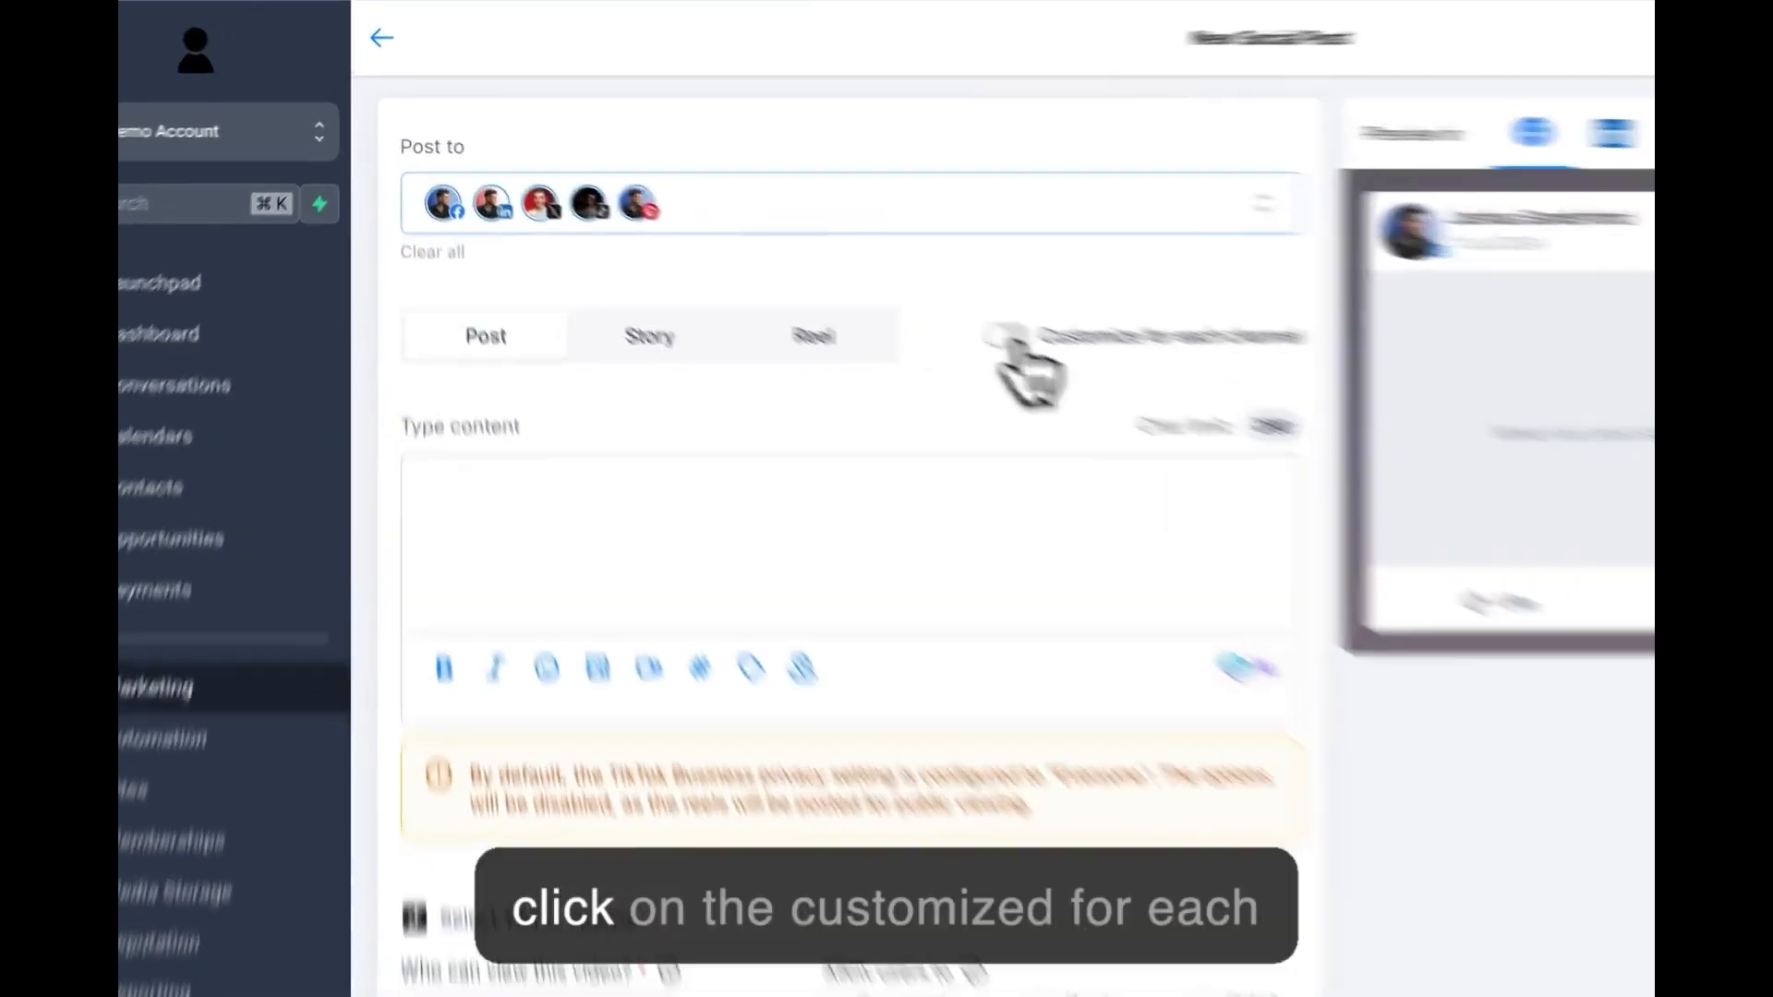
- Try customizing the post for each channel, viewing the LinkedIn, X and TikTok versions, and switch the customization back off
click(805, 260)
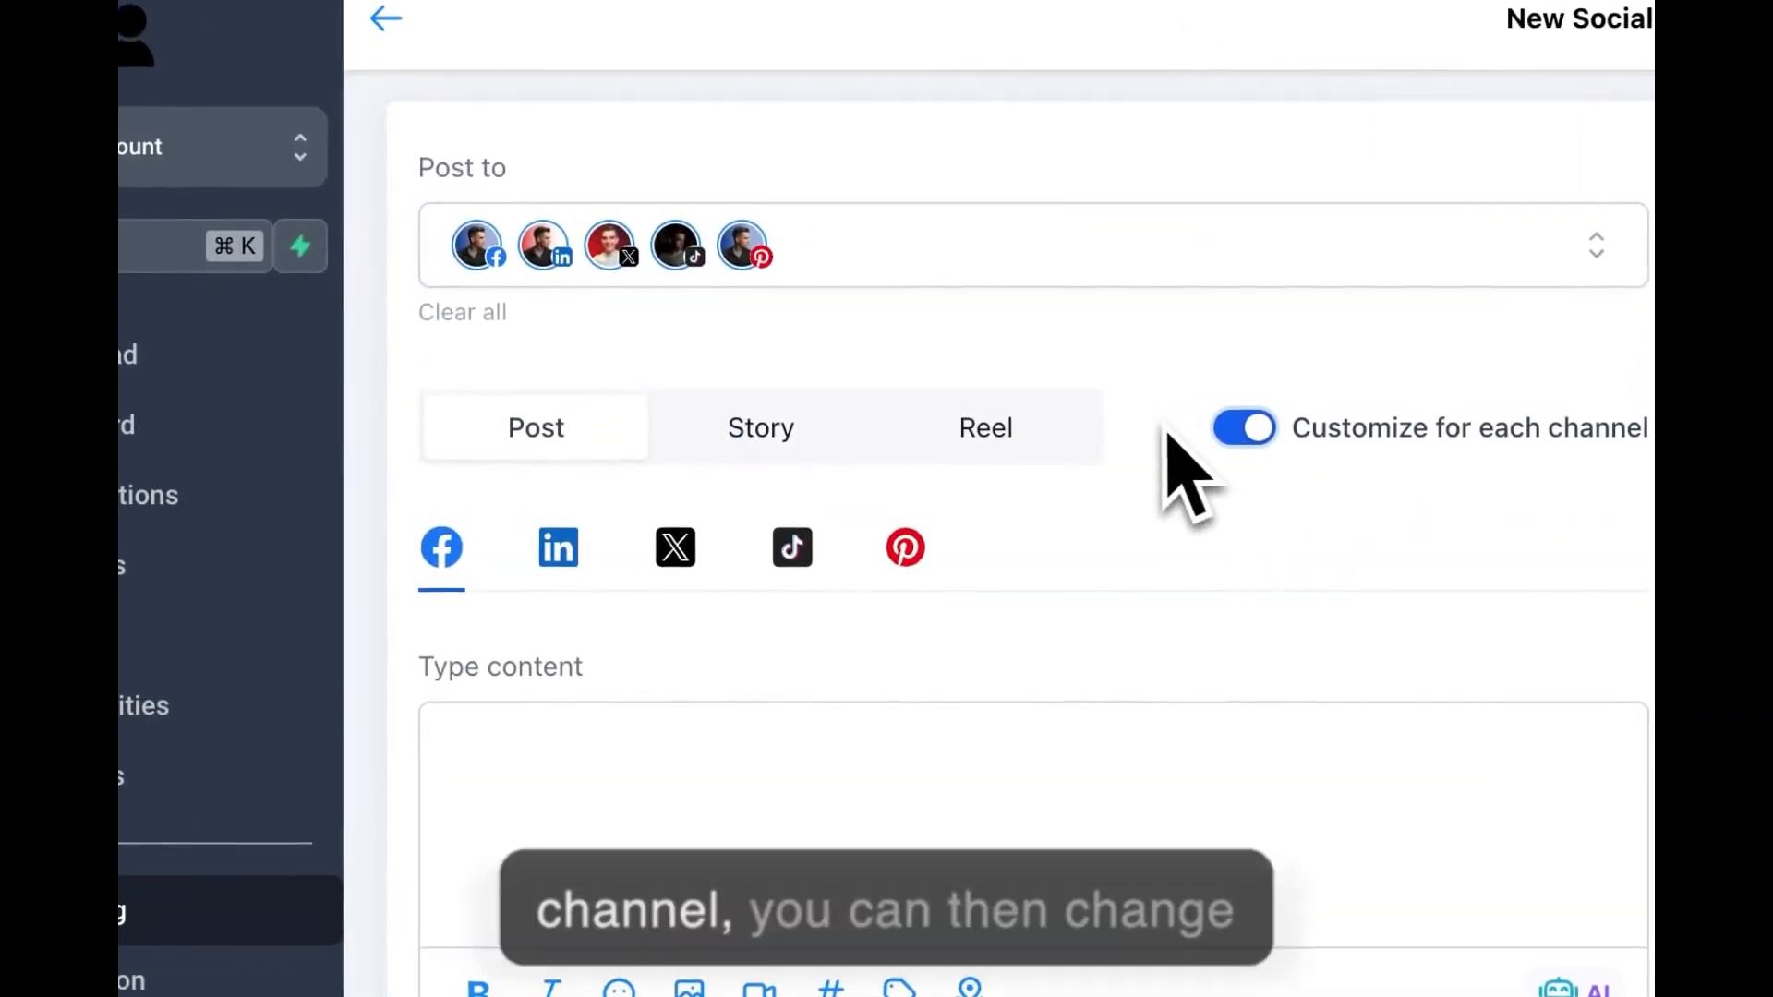
click(559, 577)
click(675, 554)
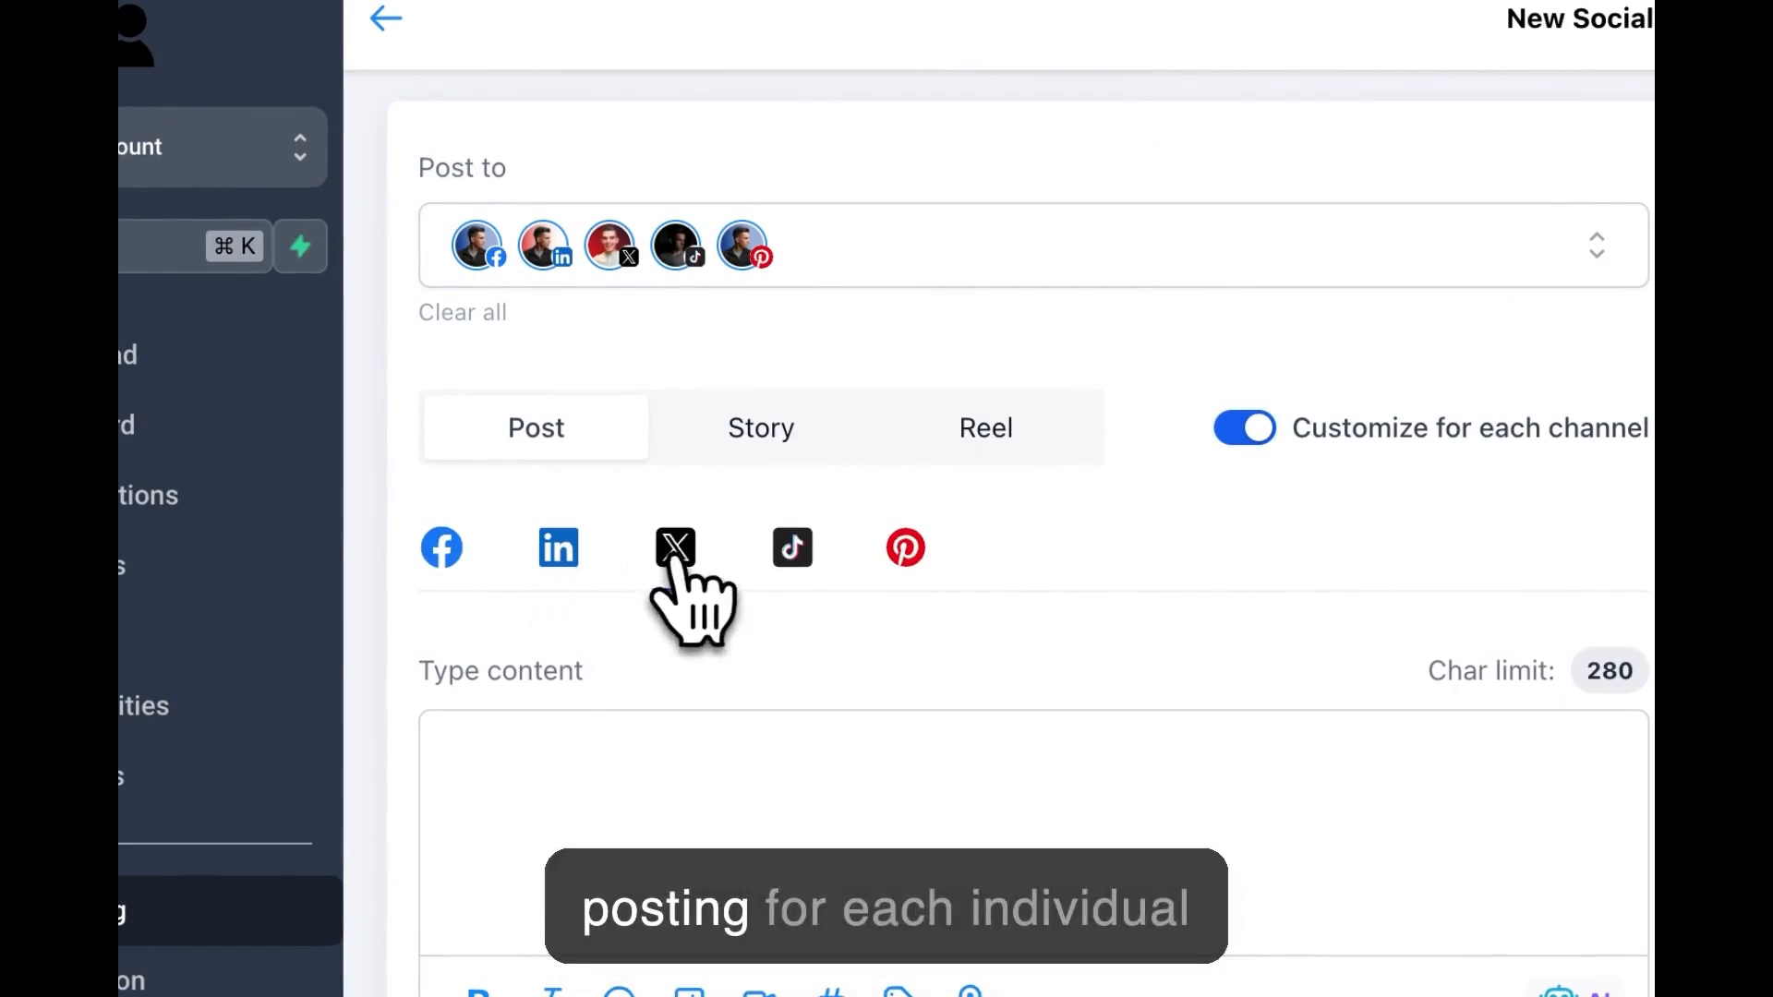
click(774, 560)
click(1244, 428)
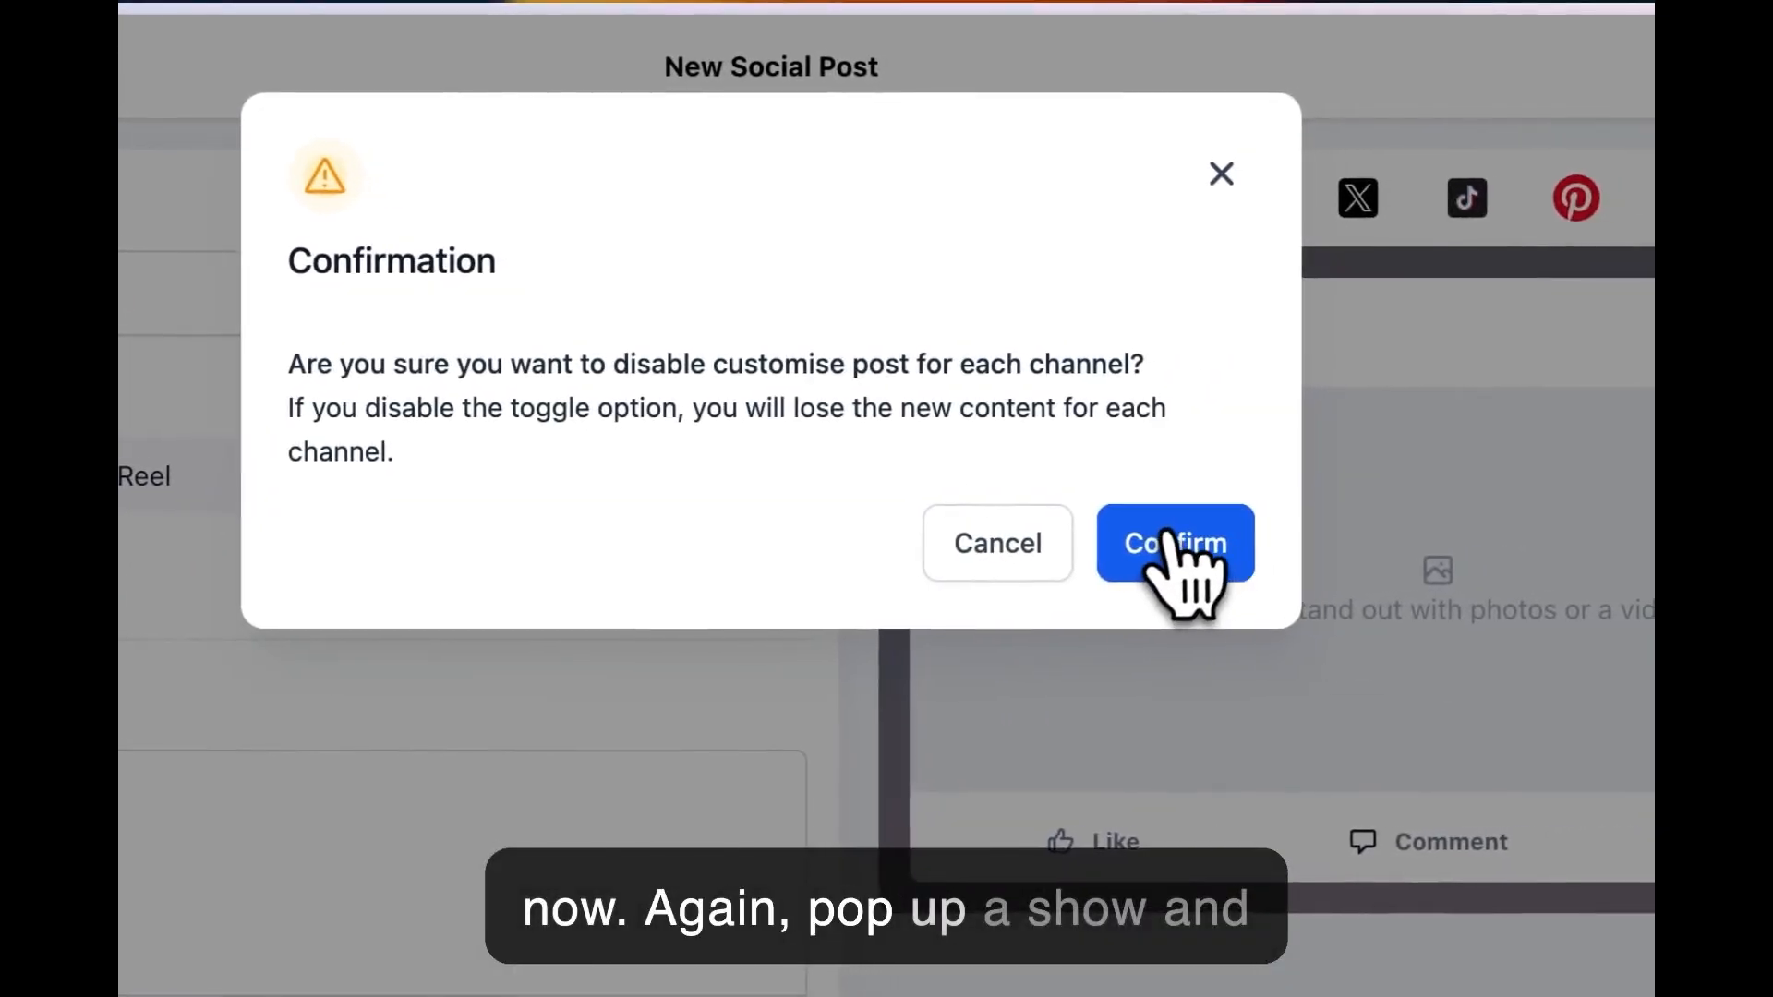
click(1178, 554)
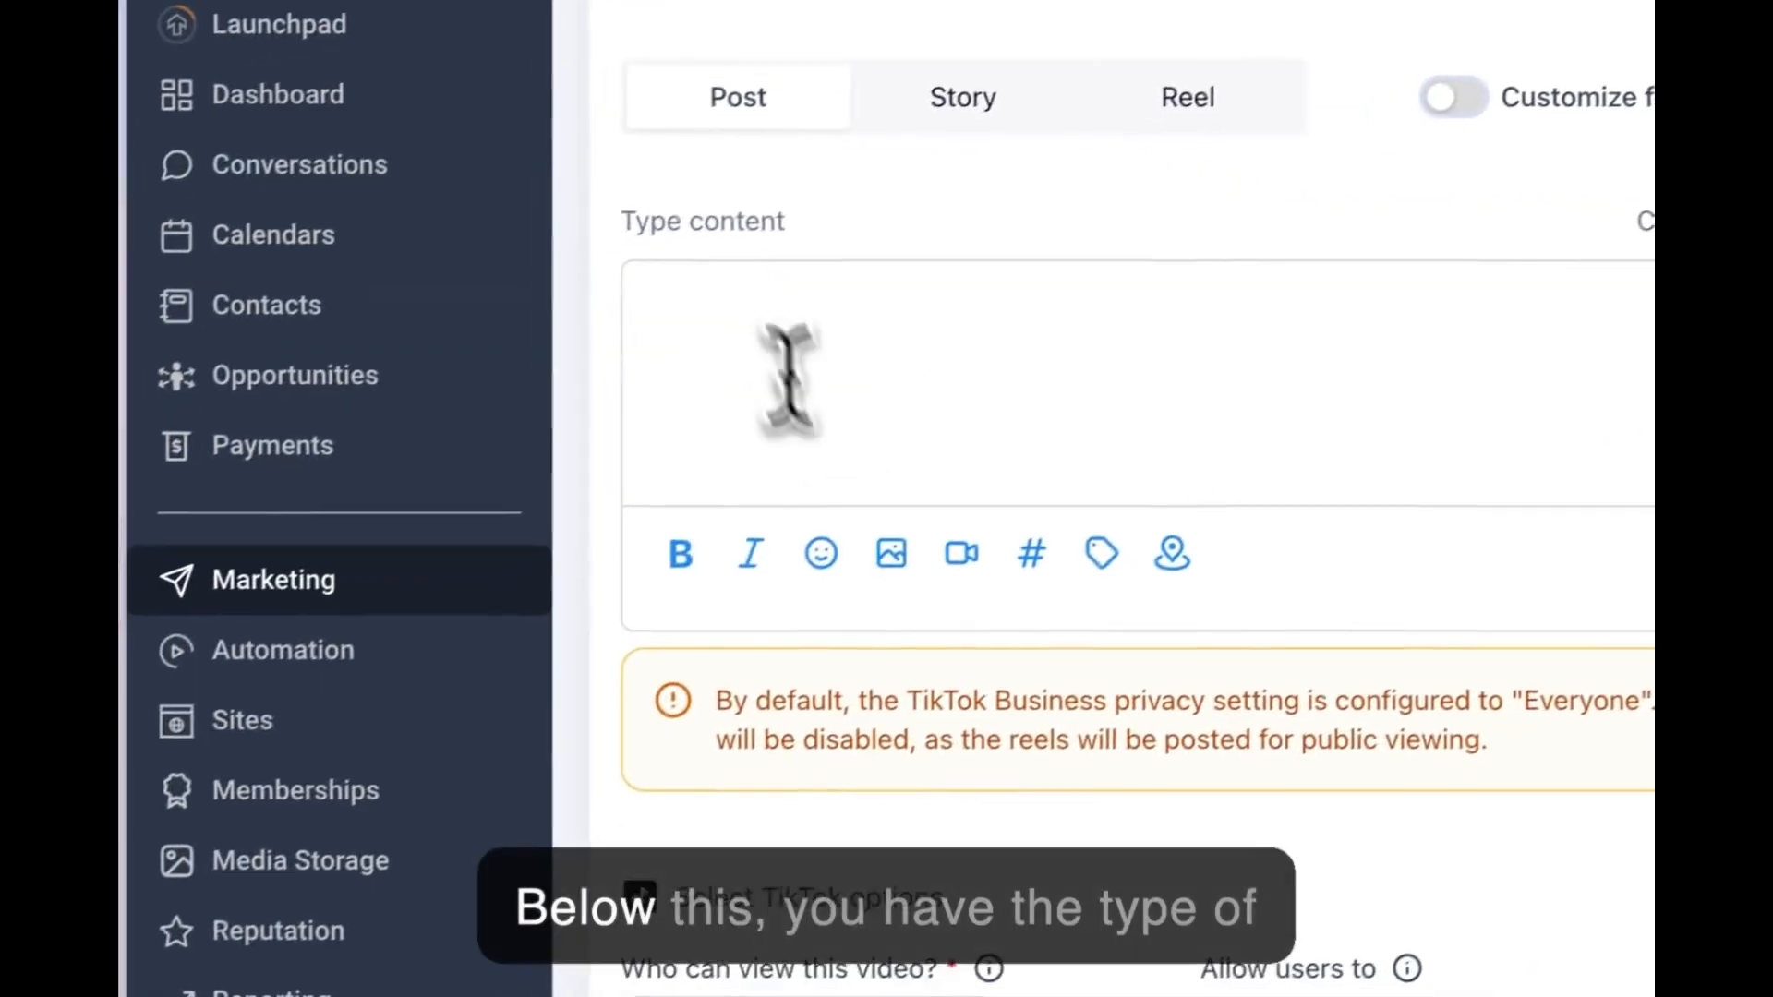
- Examine the content box, the TikTok viewing and interaction options, and the Pinterest options below them
click(715, 328)
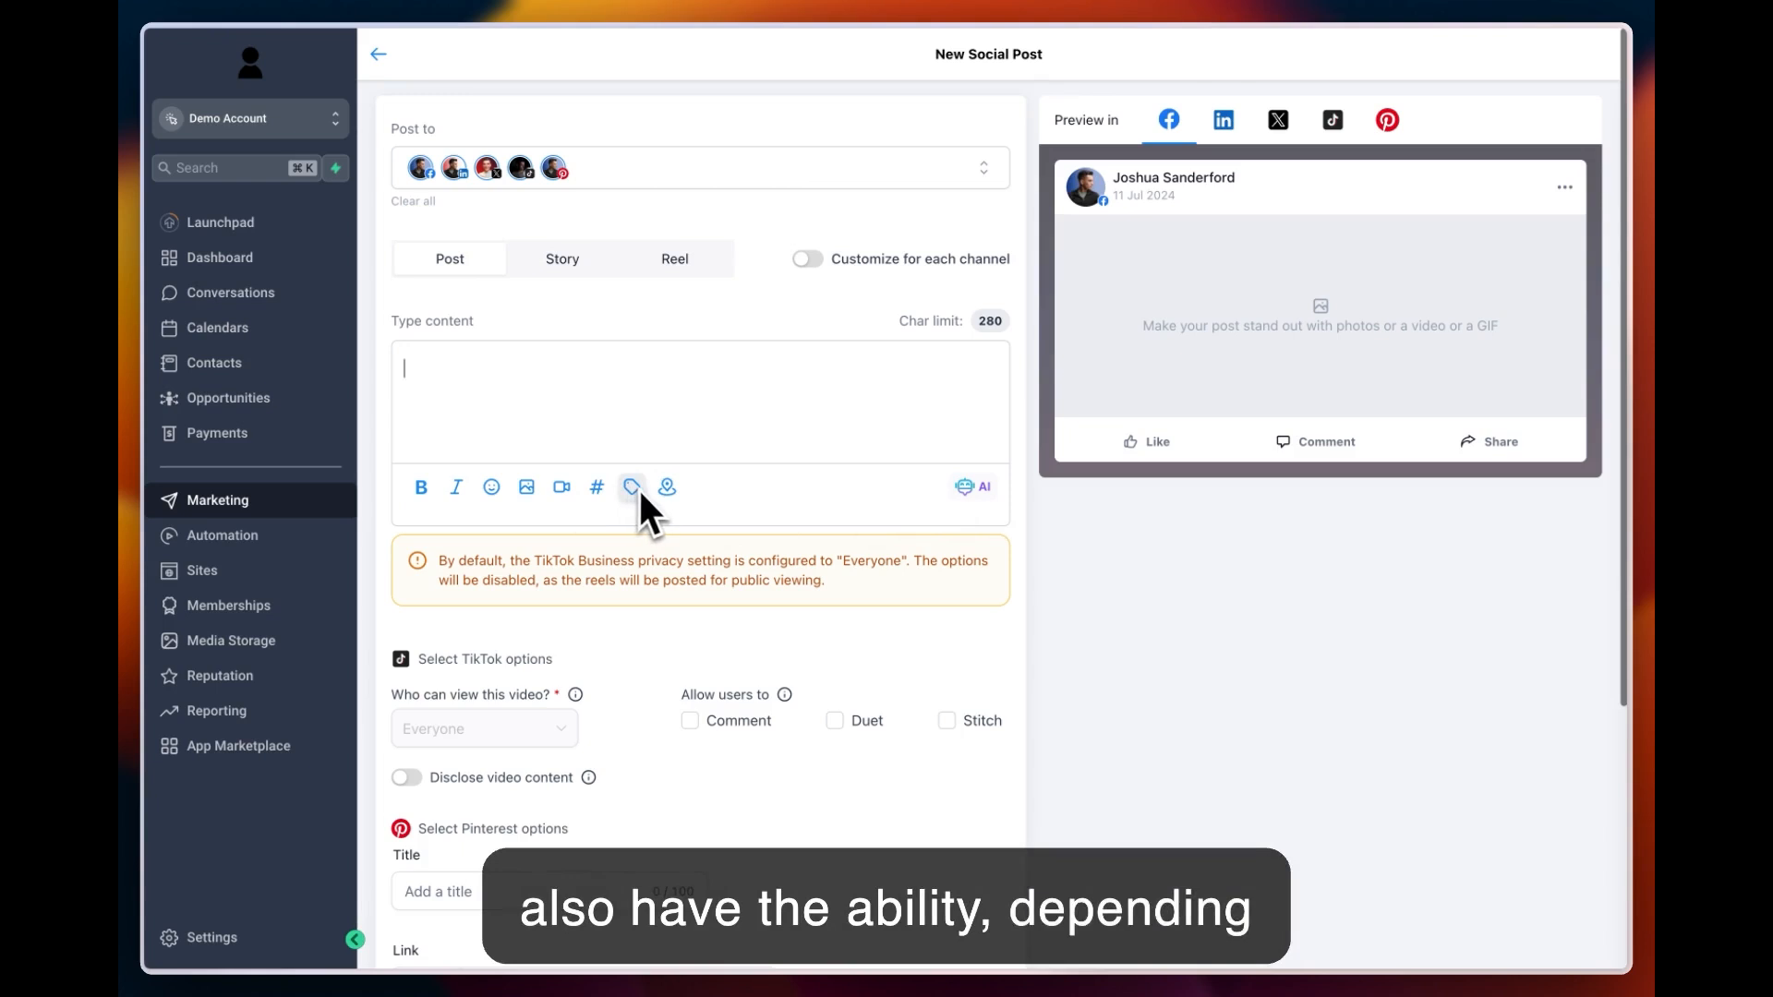
scroll(629, 610, down, 3)
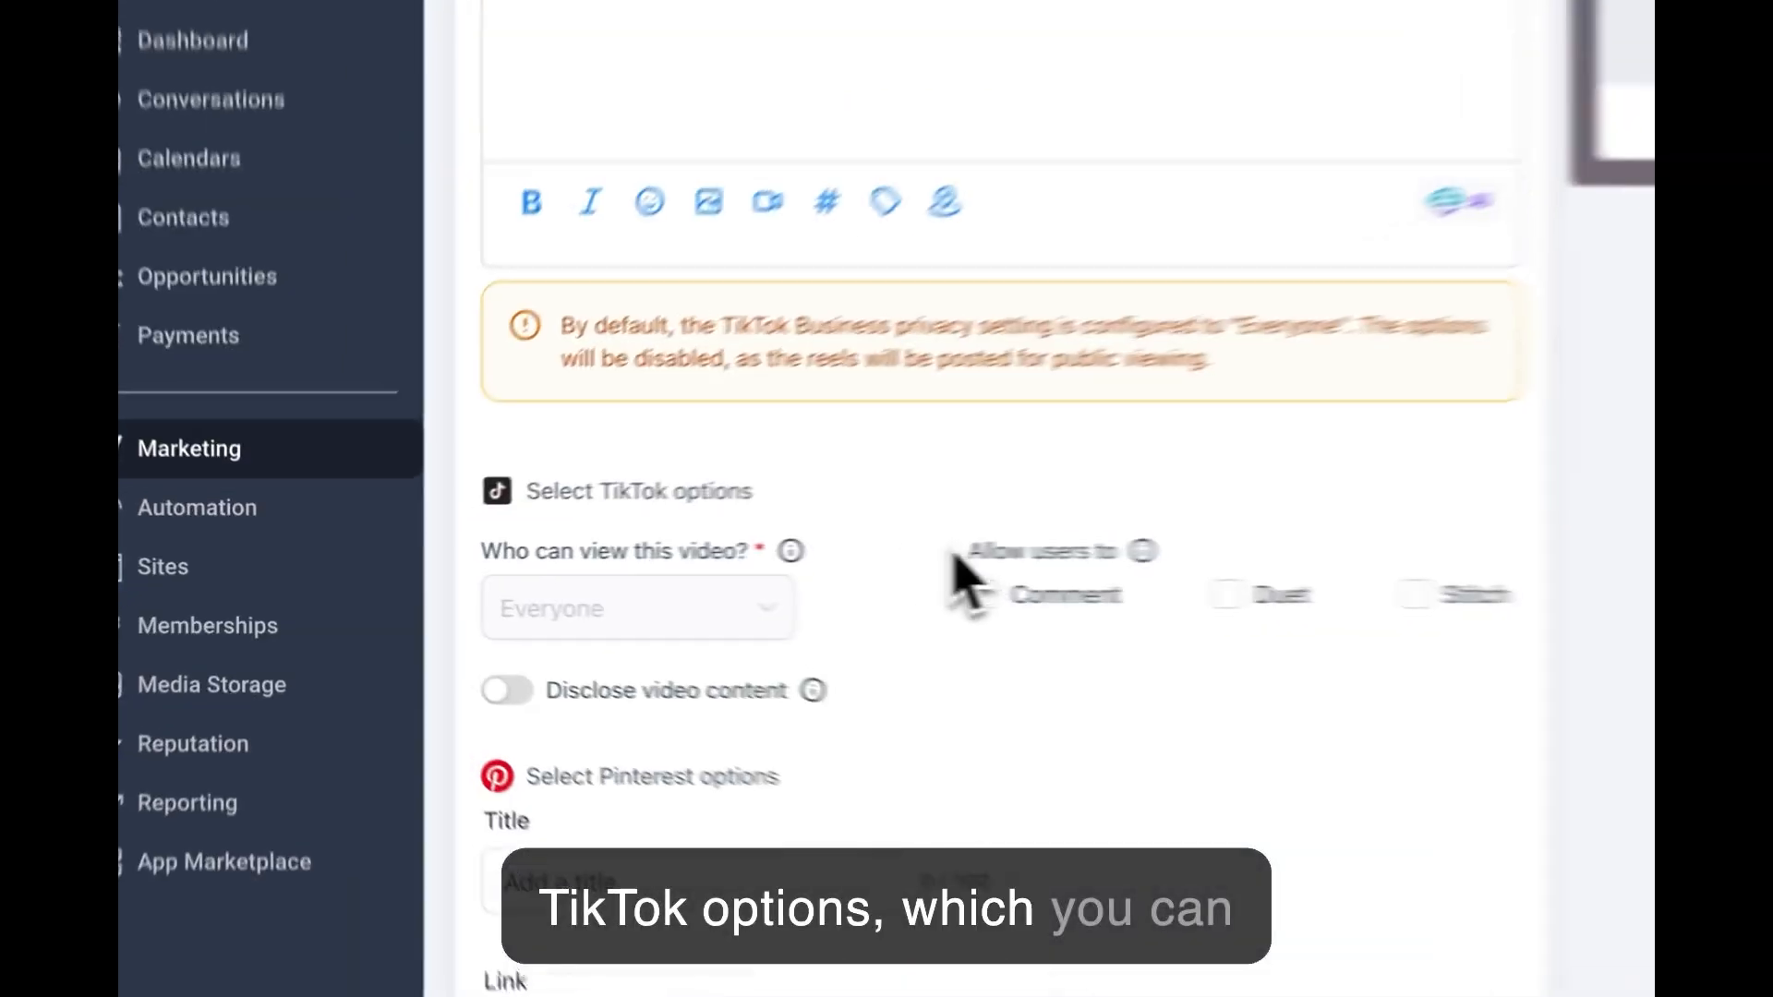
drag(681, 560, 742, 560)
drag(1222, 546, 1242, 547)
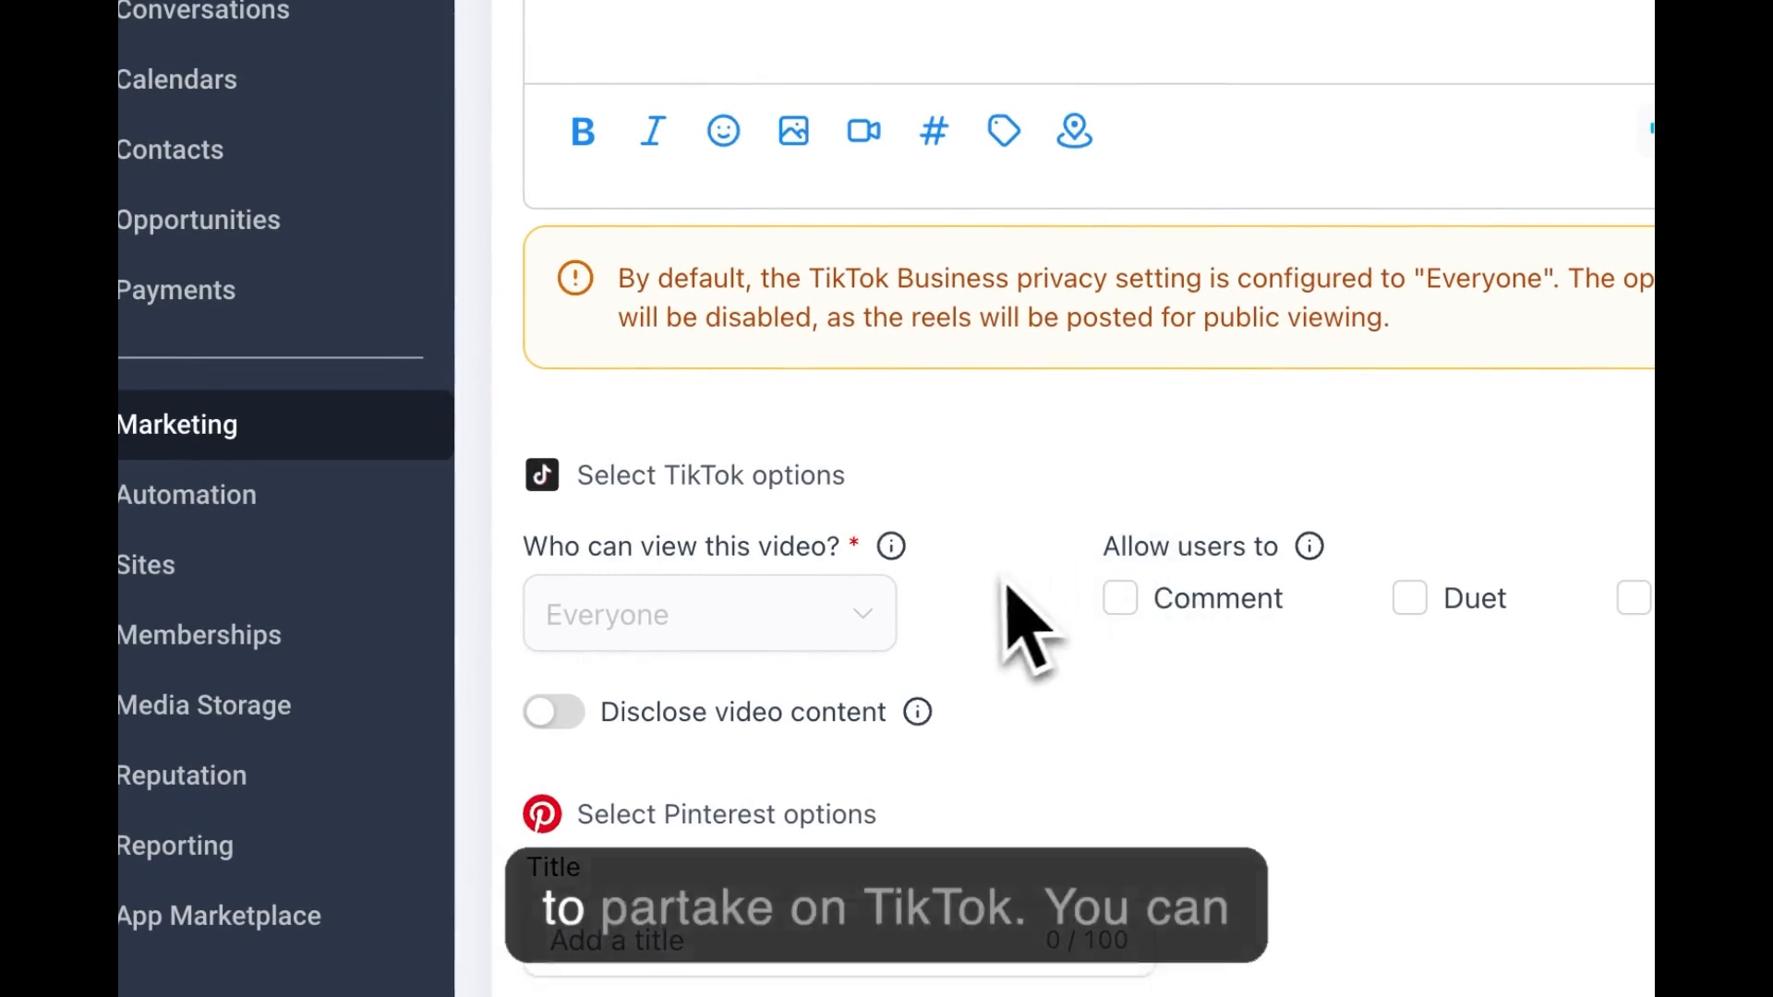
drag(581, 476, 933, 495)
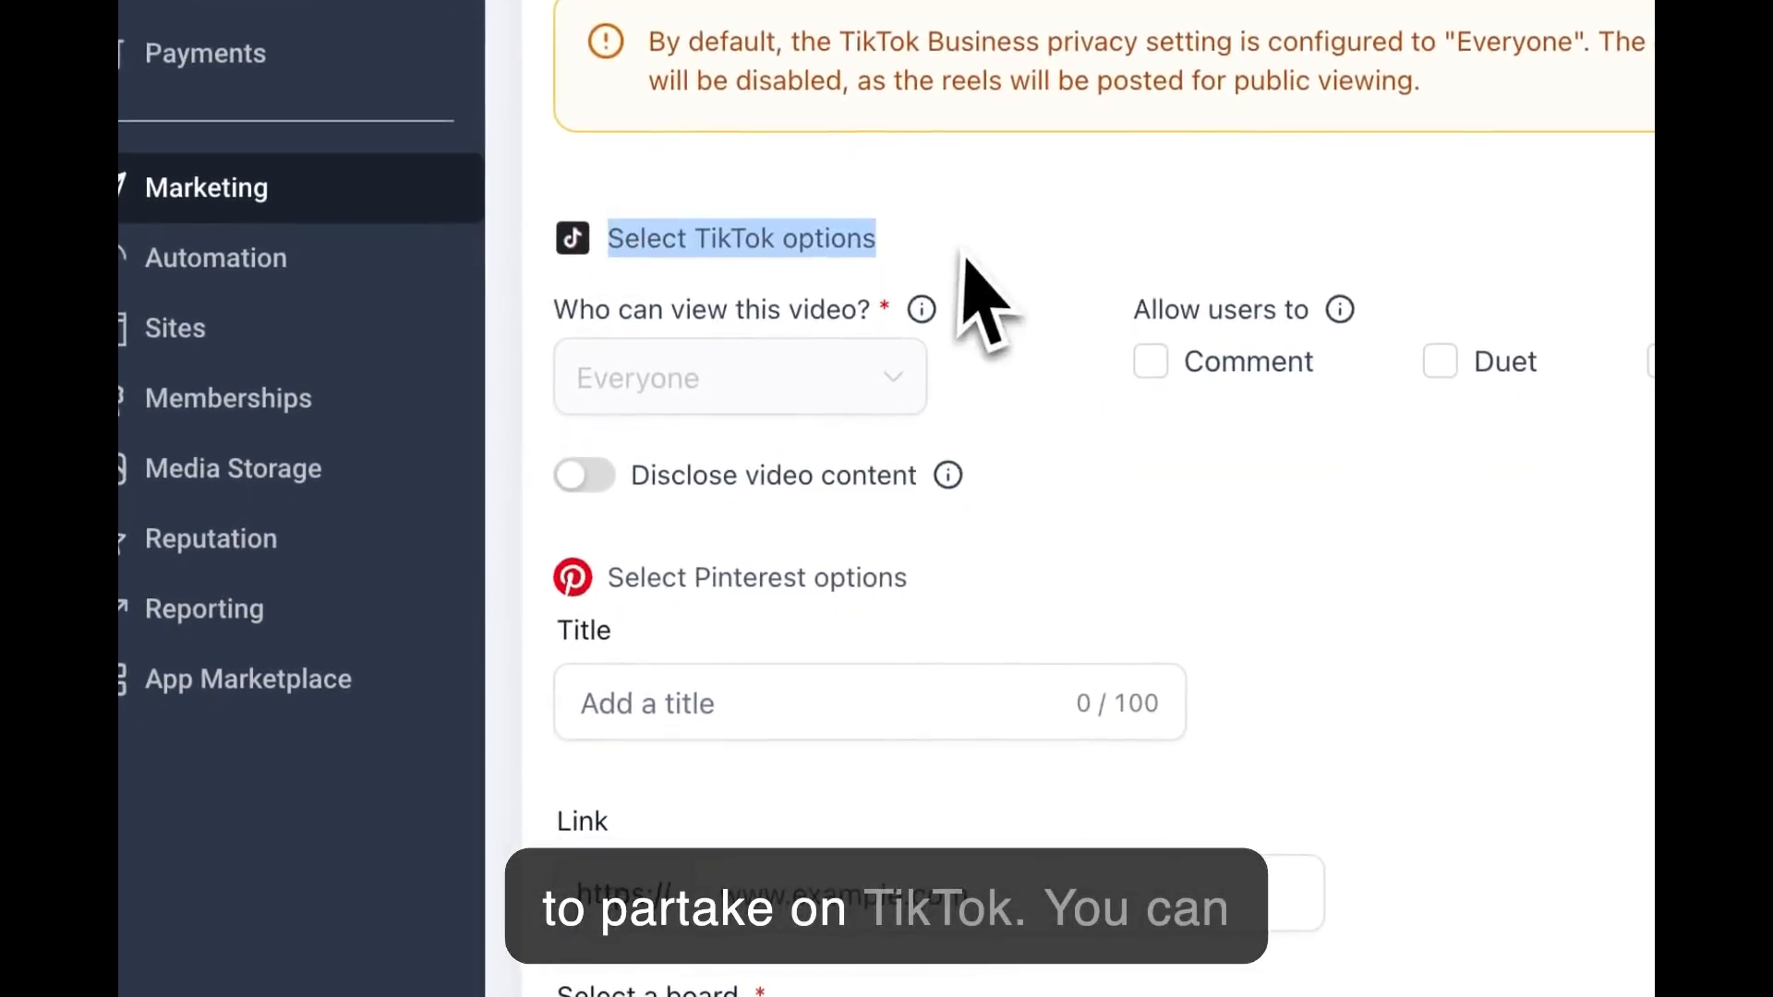
click(962, 257)
scroll(923, 304, down, 2)
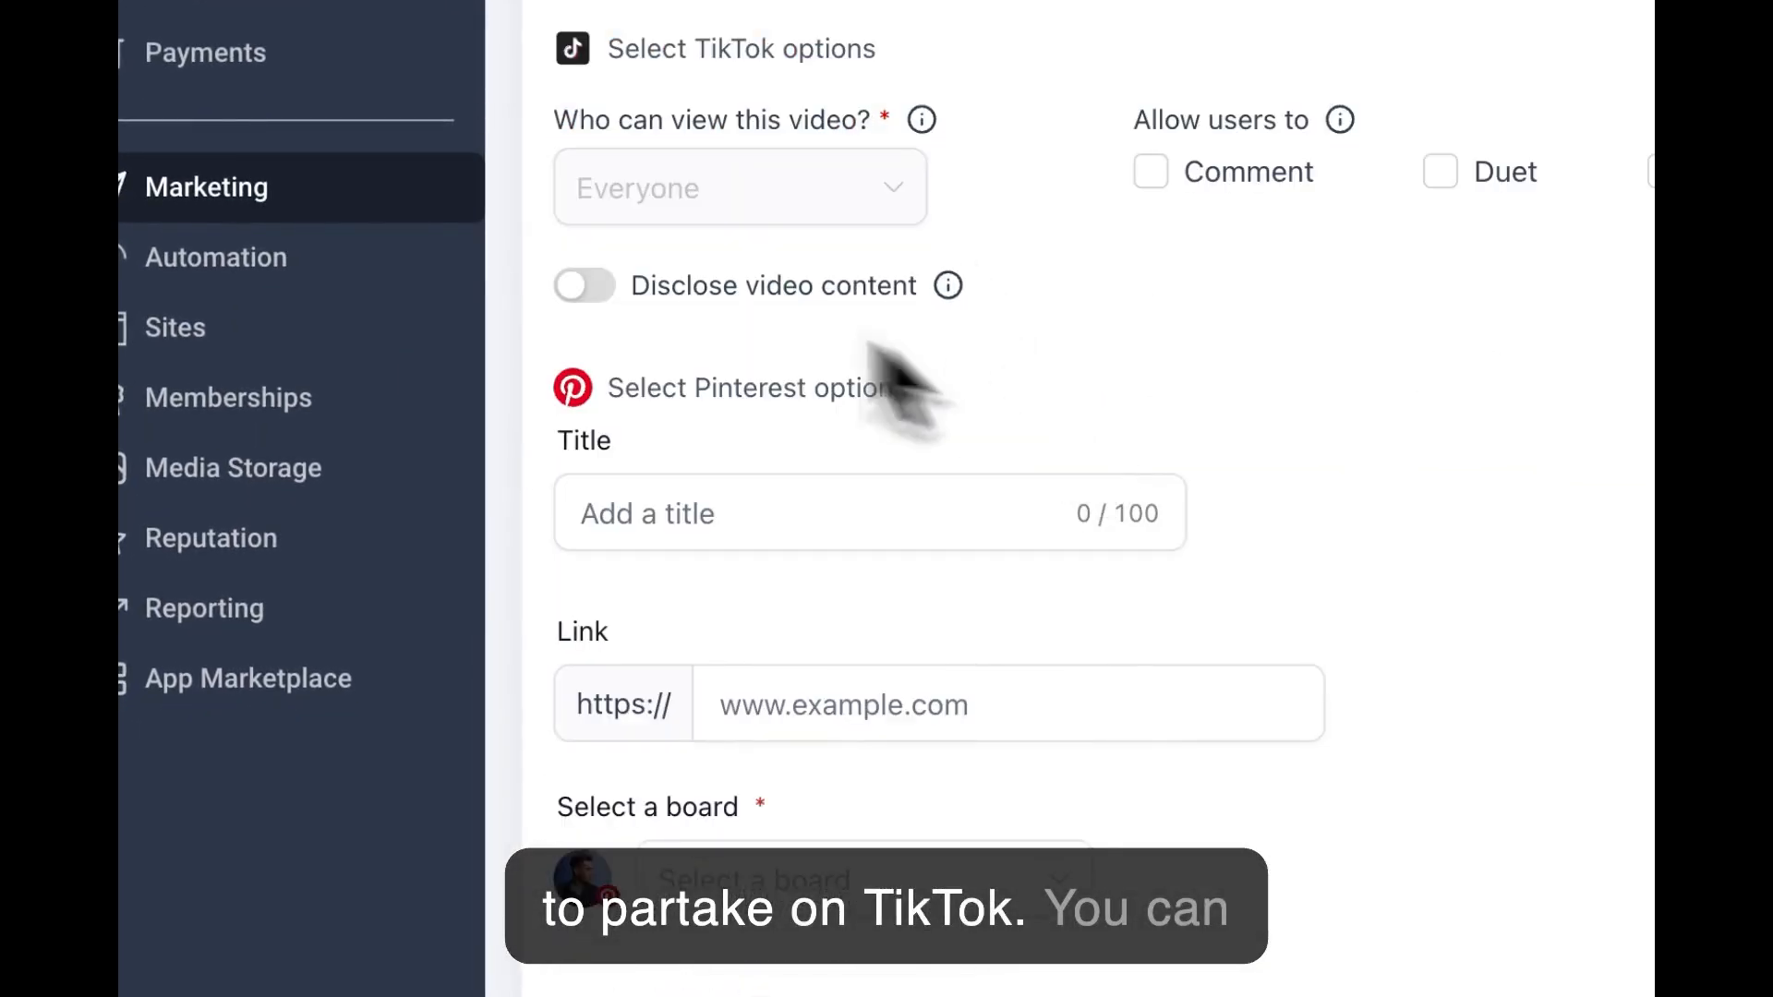
- Examine the TikTok video content disclosure information and the Pinterest title, link and board options without filling them in
mouse_move(948, 288)
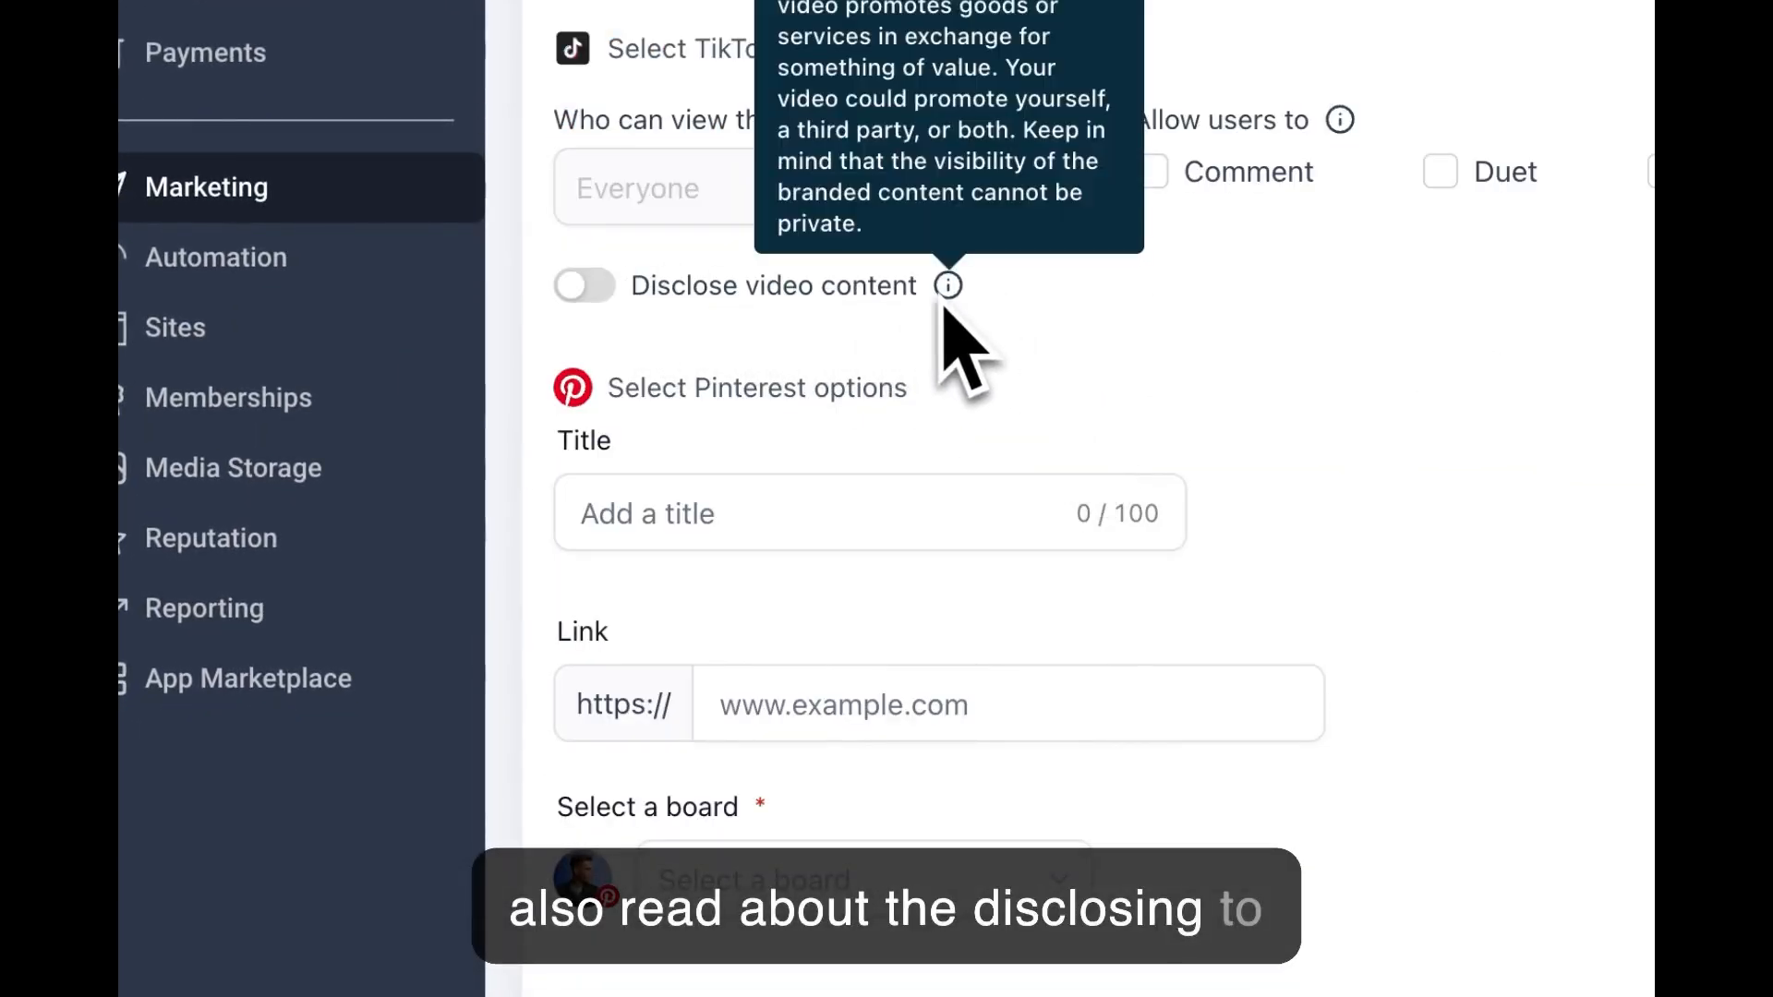
drag(604, 383, 879, 428)
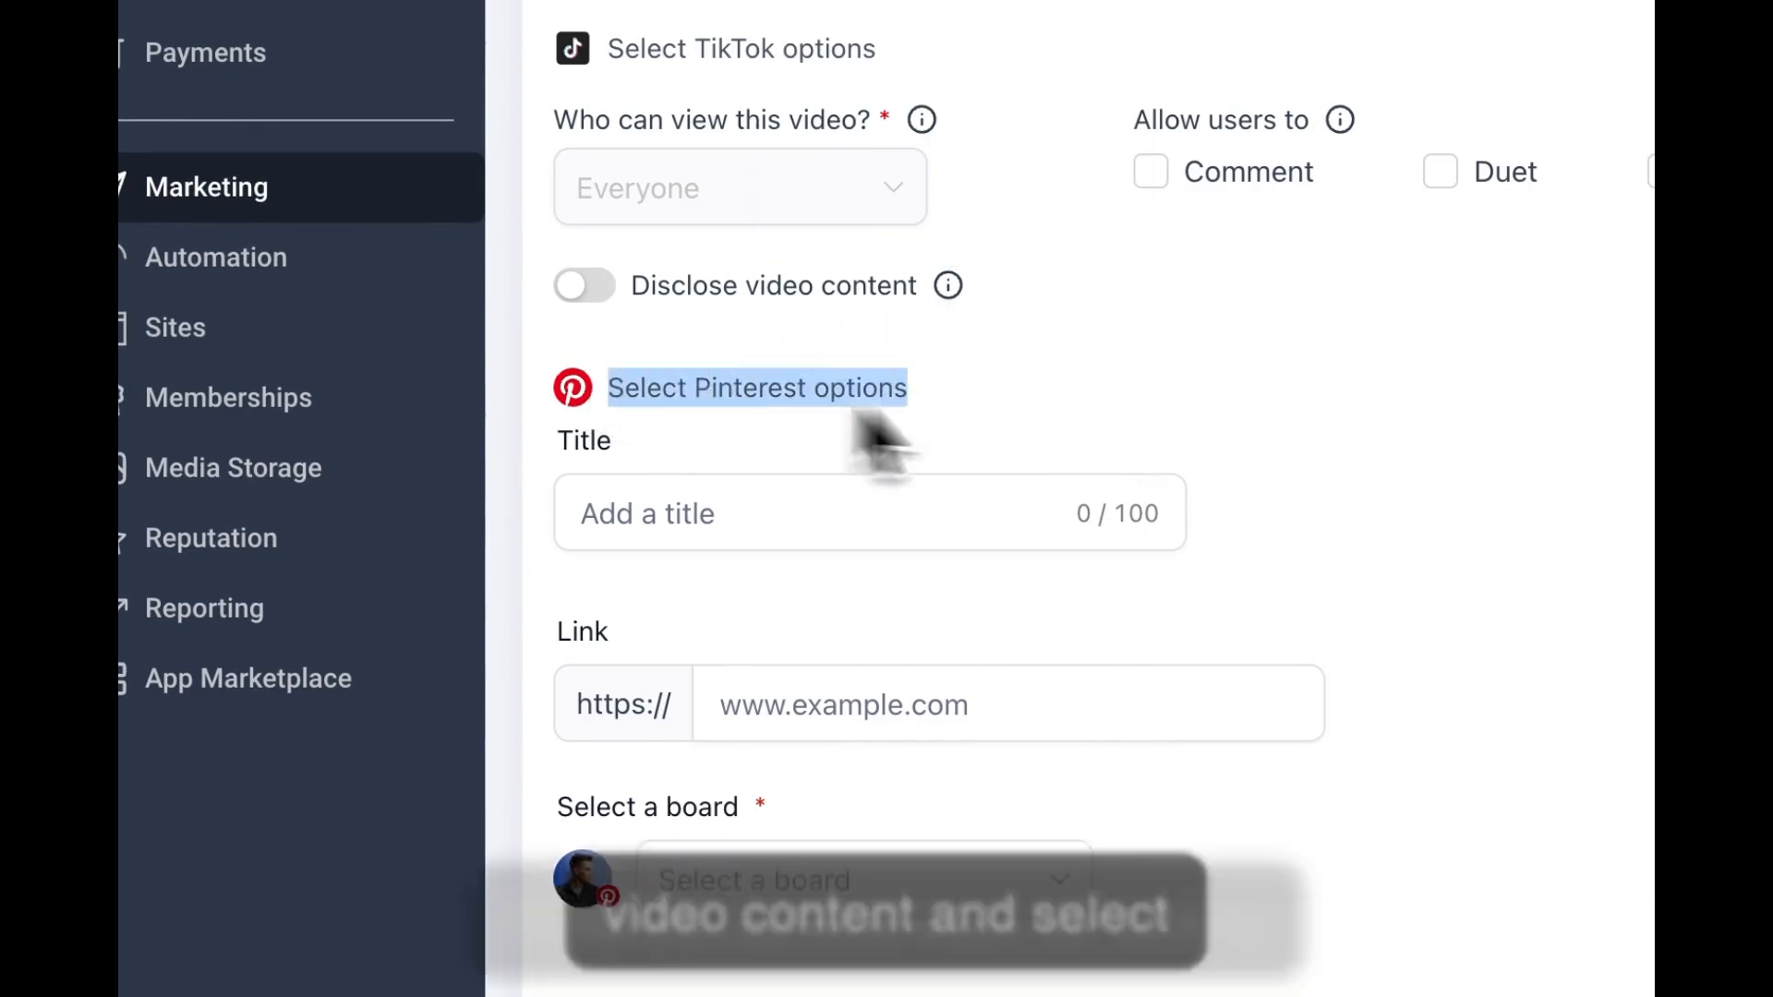
click(1159, 412)
click(766, 484)
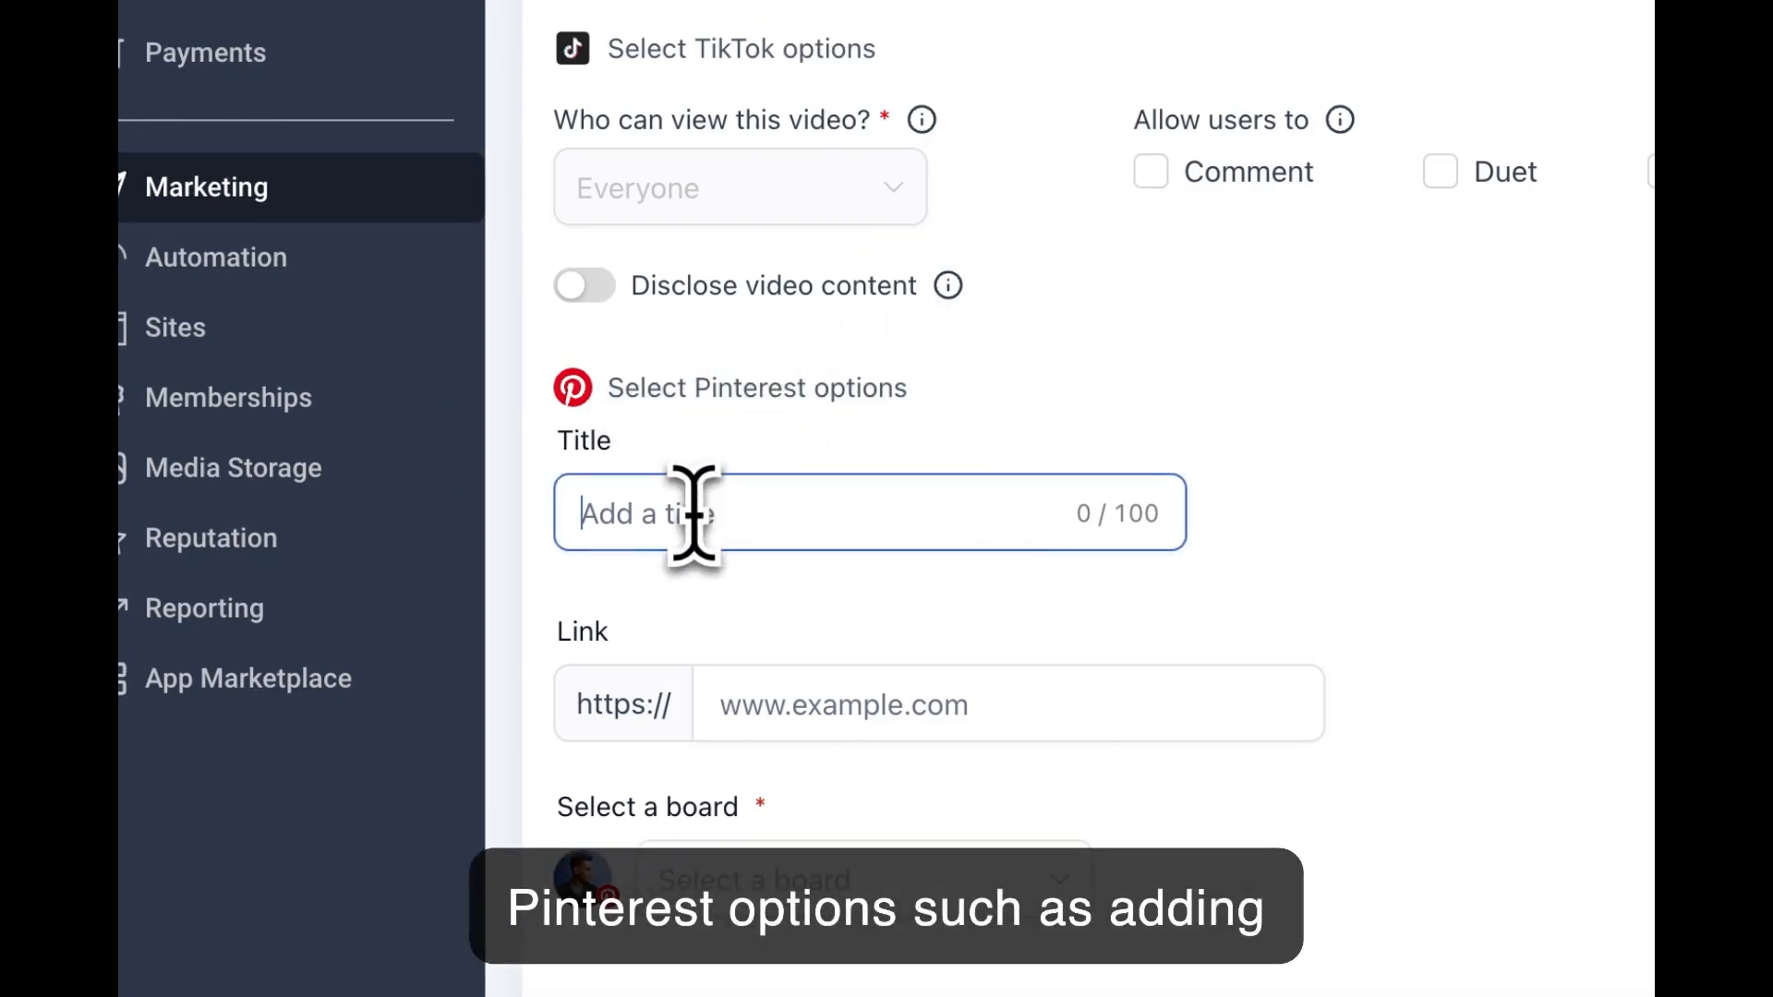
scroll(692, 513, down, 2)
click(928, 522)
scroll(957, 528, down, 1)
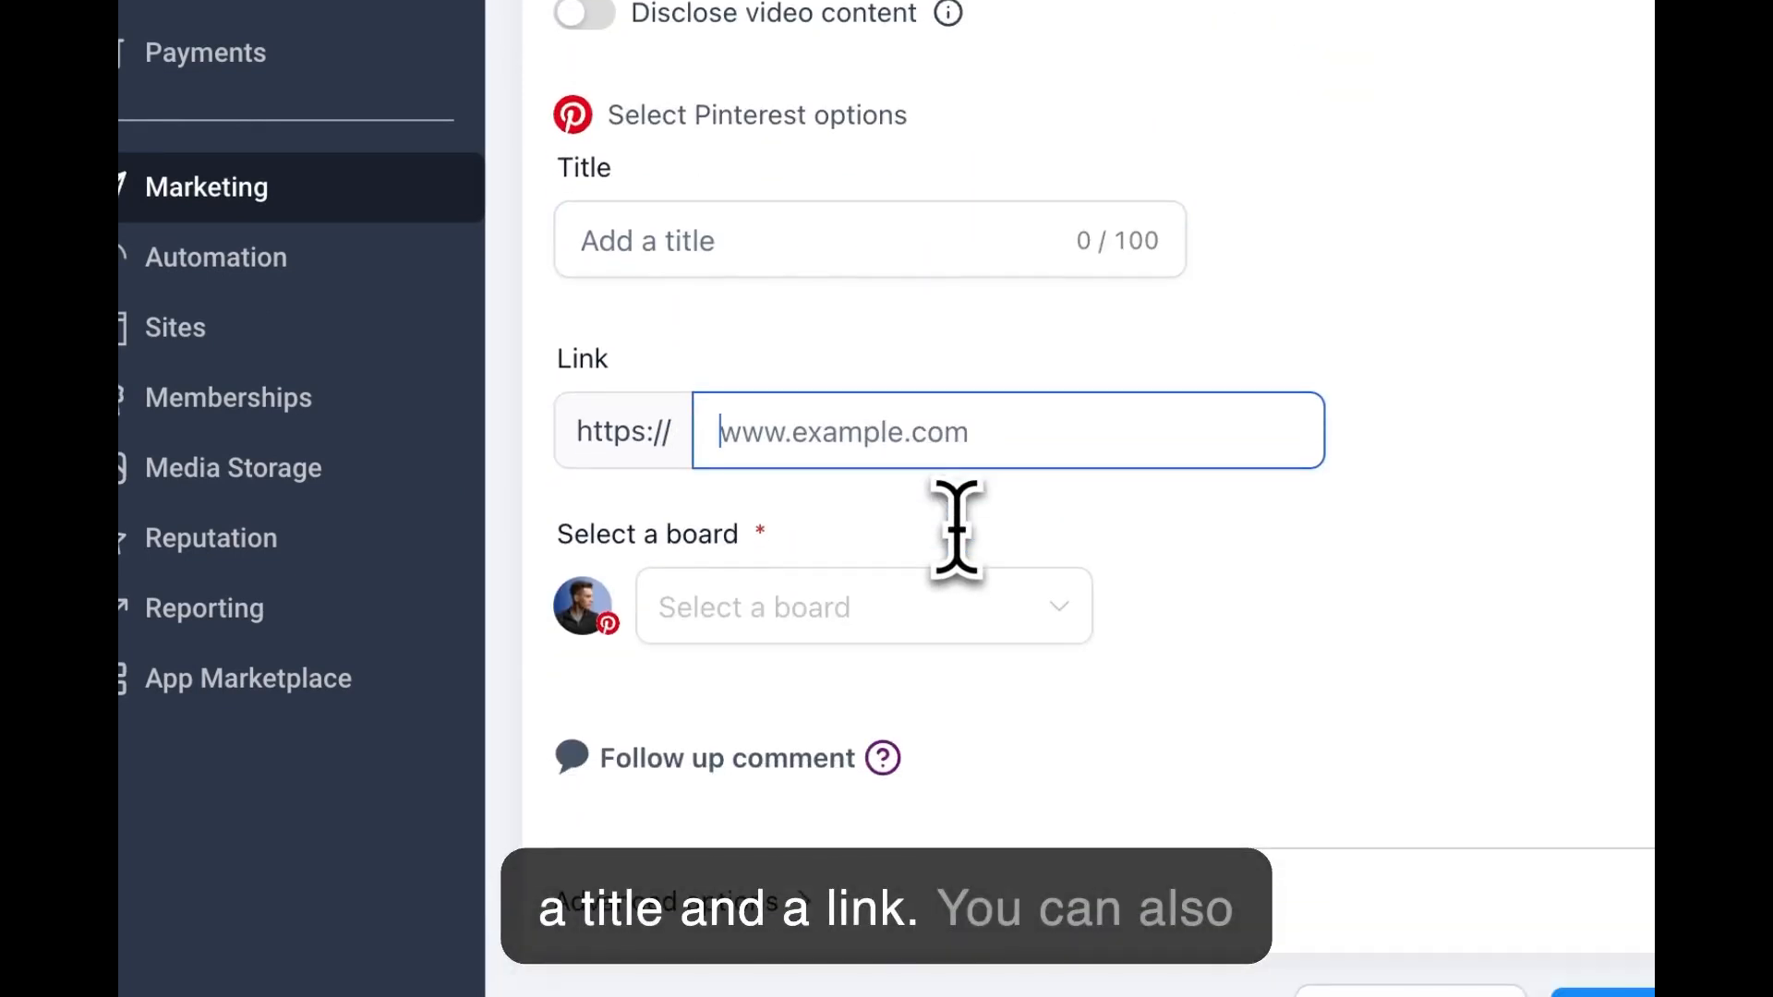
click(819, 607)
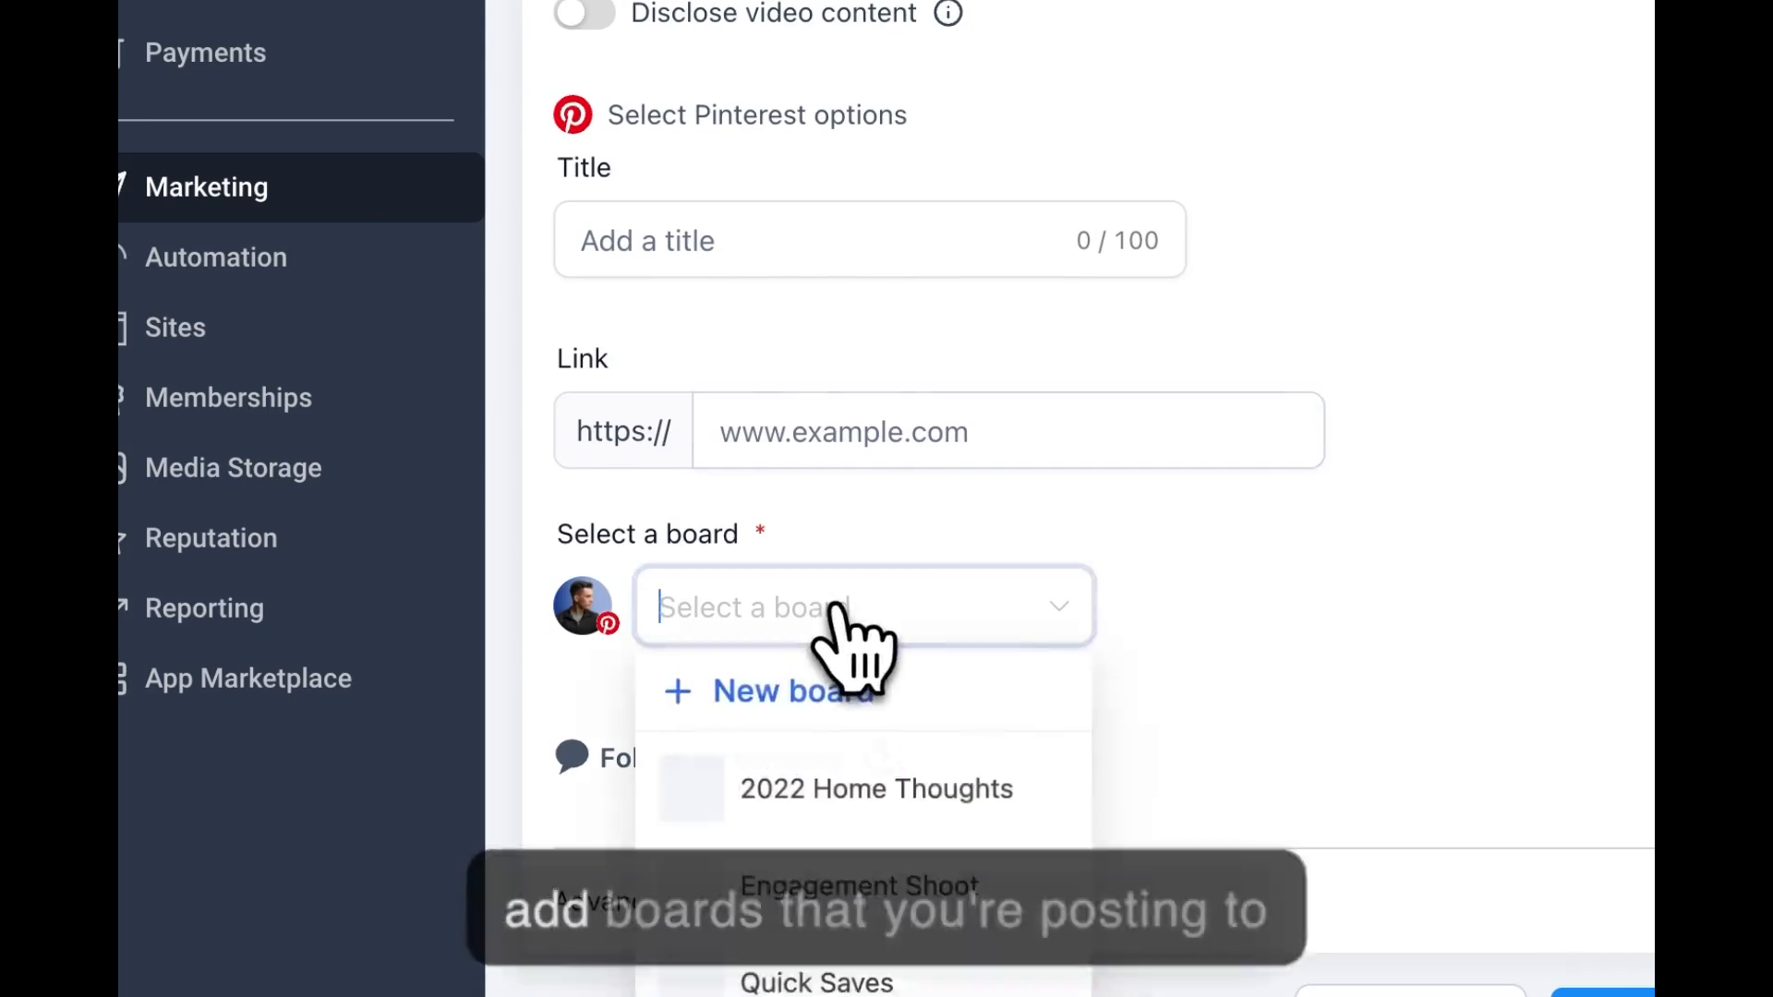
click(978, 510)
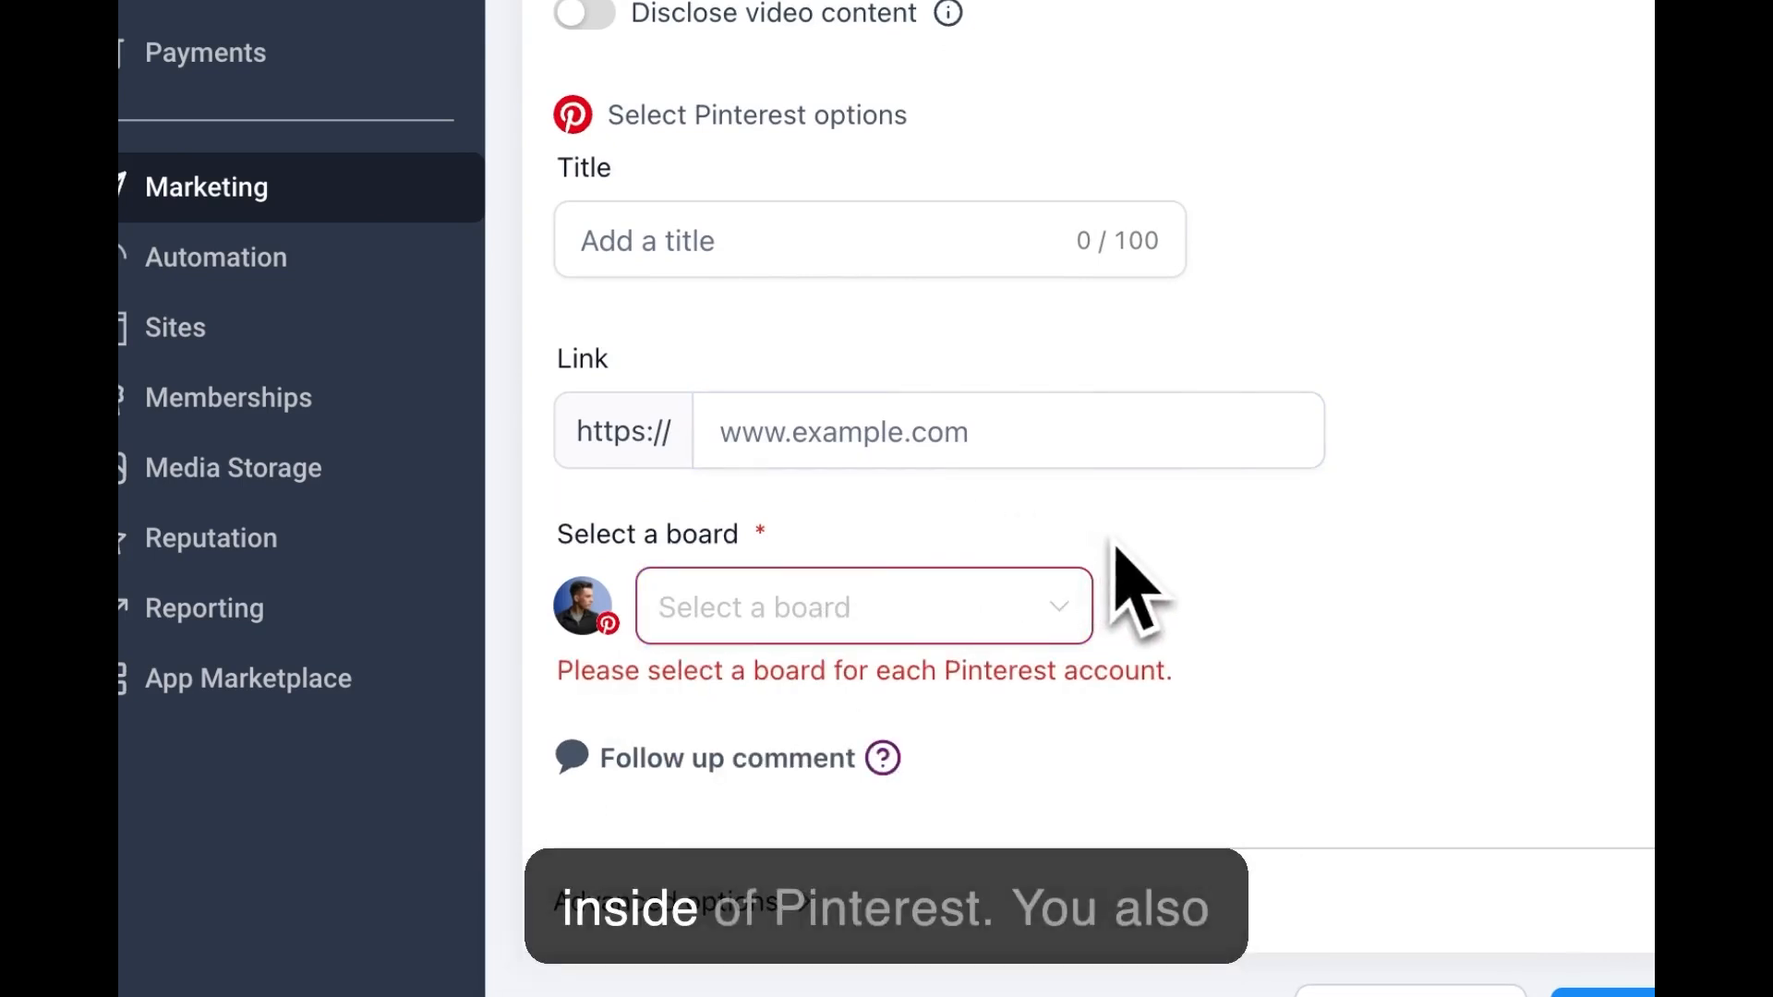
- Enable the follow-up comment for the post and expand the advanced options with category and tags
click(706, 755)
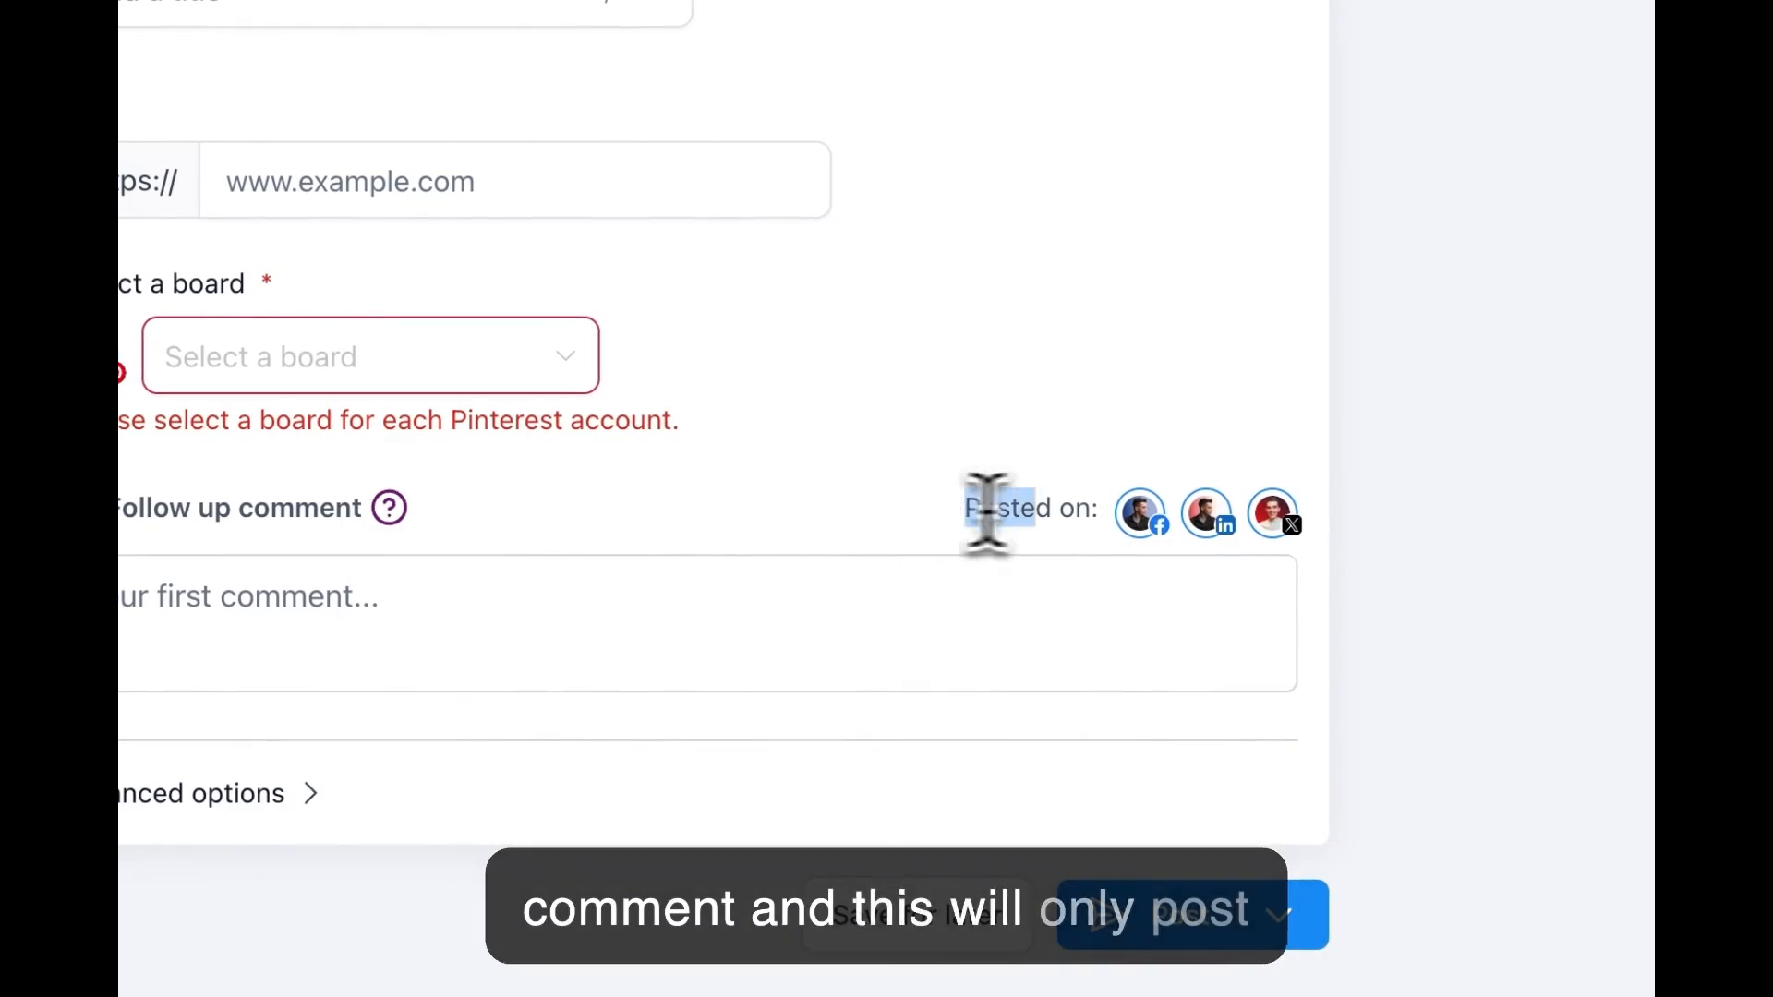
drag(986, 512, 1096, 522)
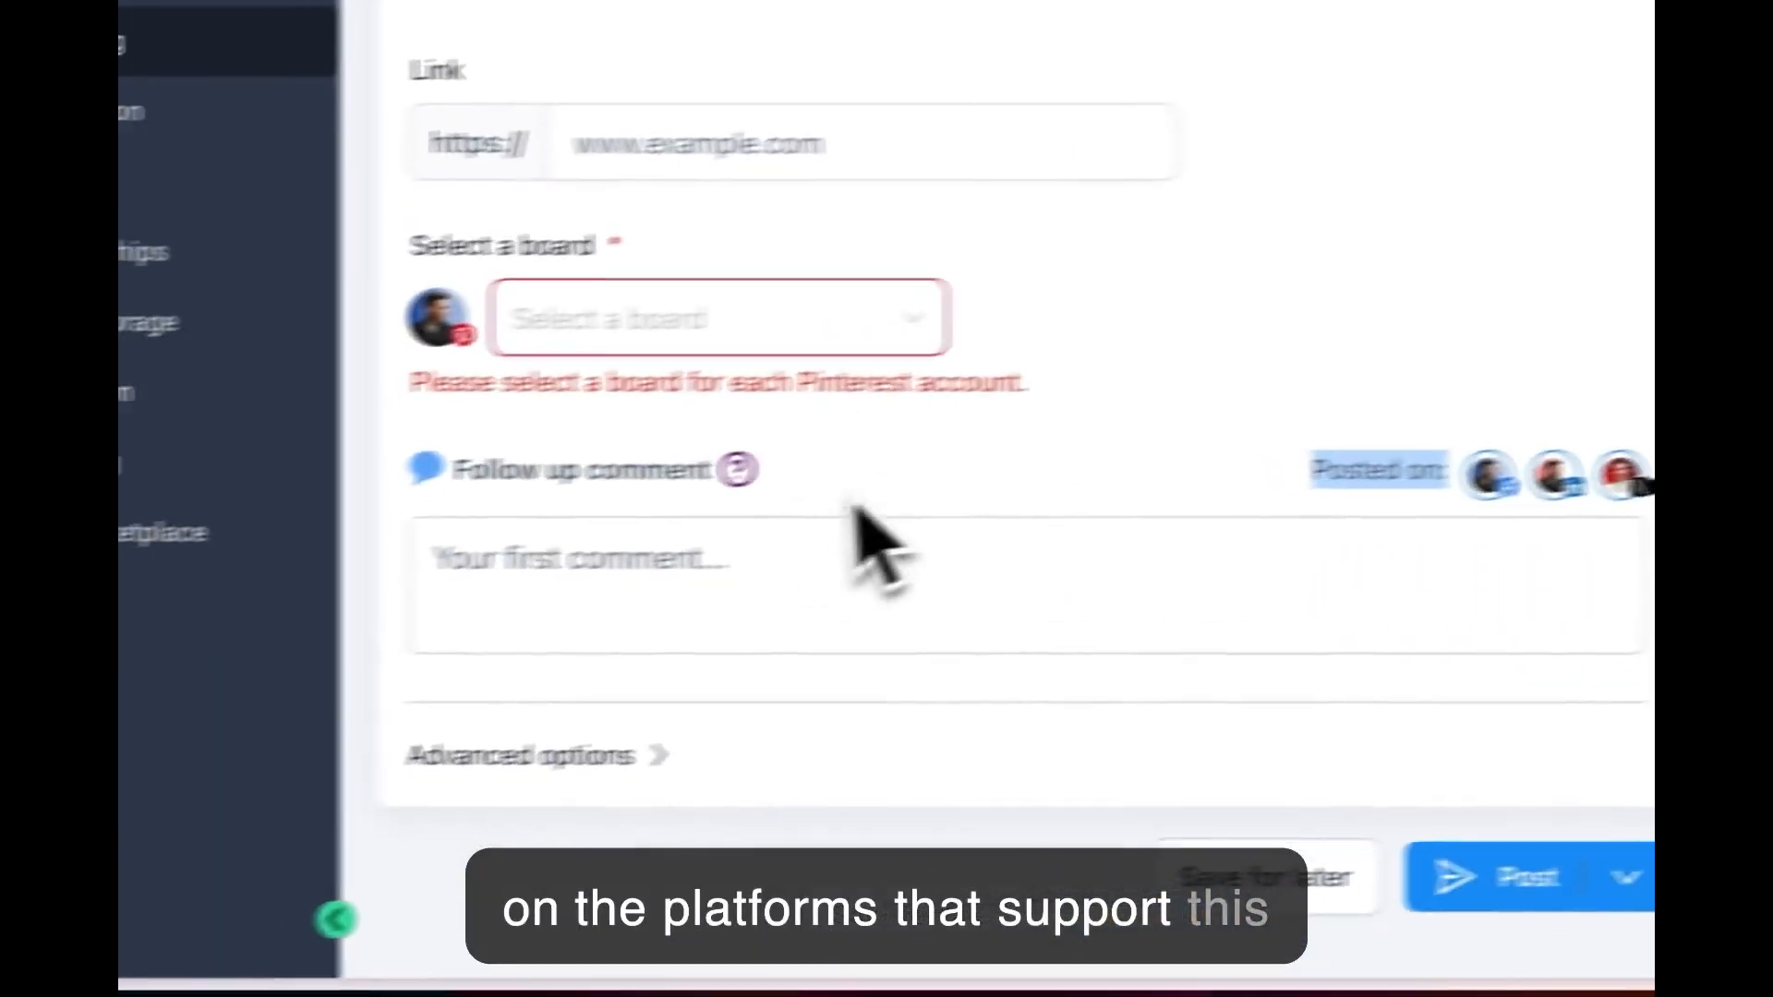
click(512, 511)
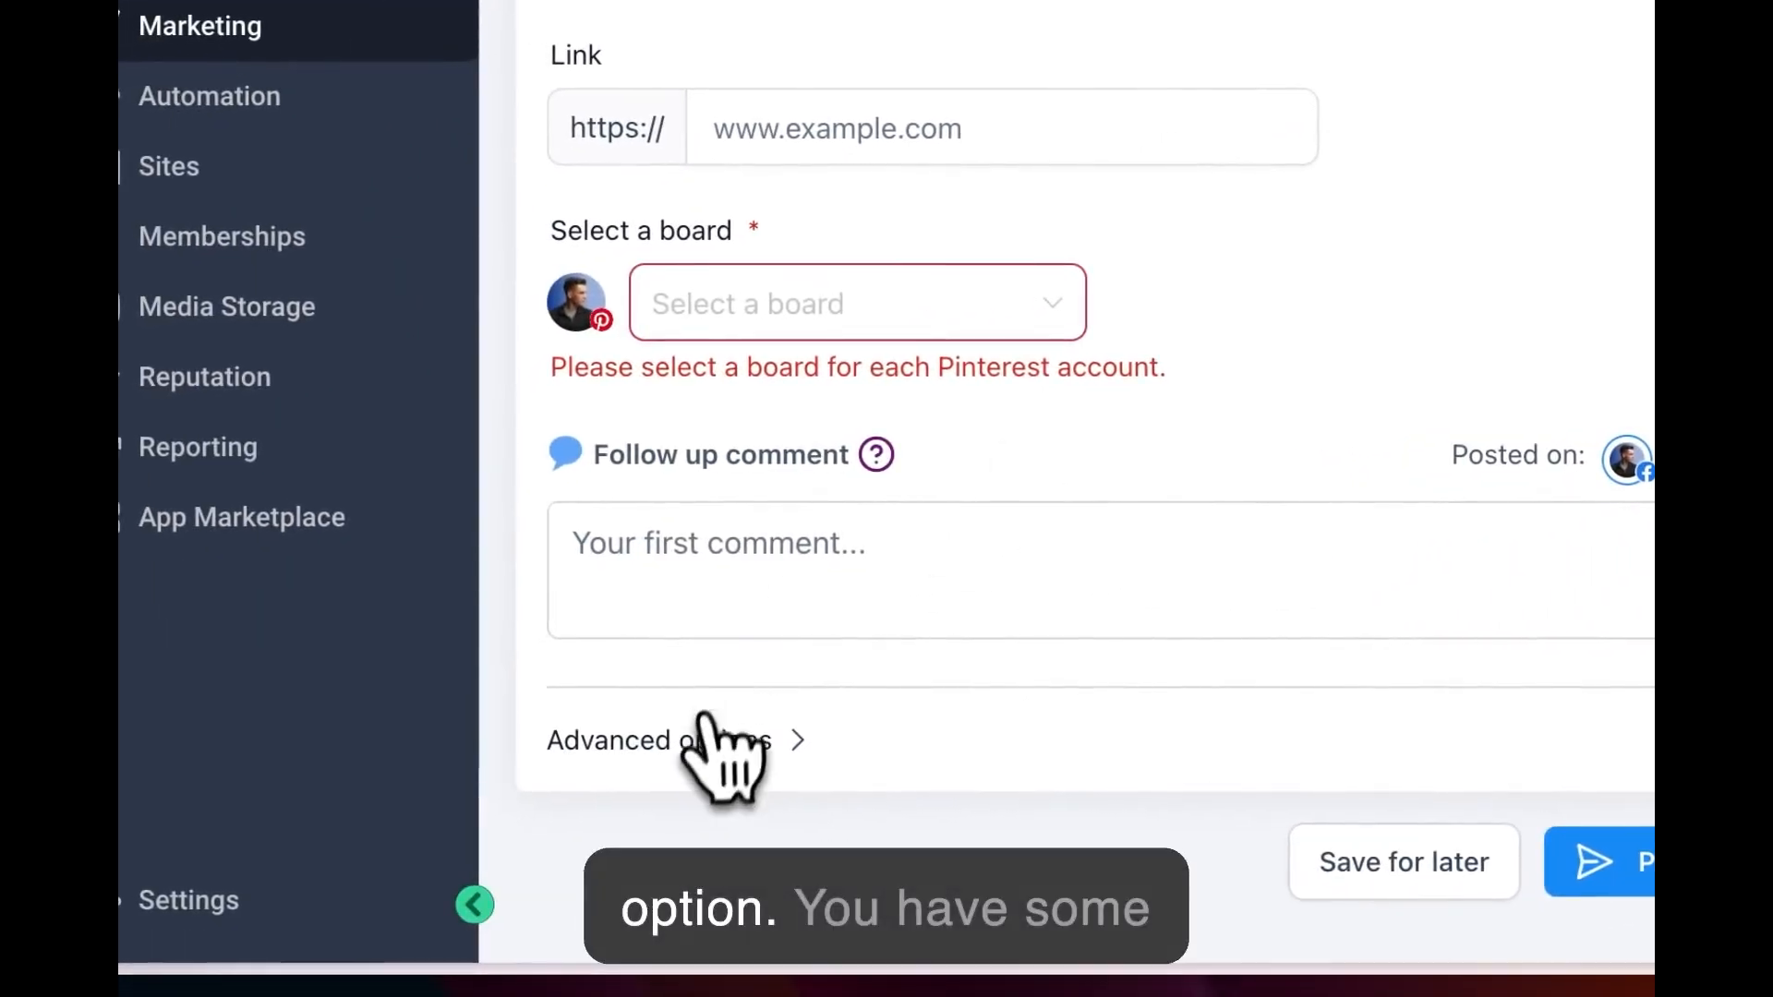
click(702, 730)
scroll(701, 757, down, 4)
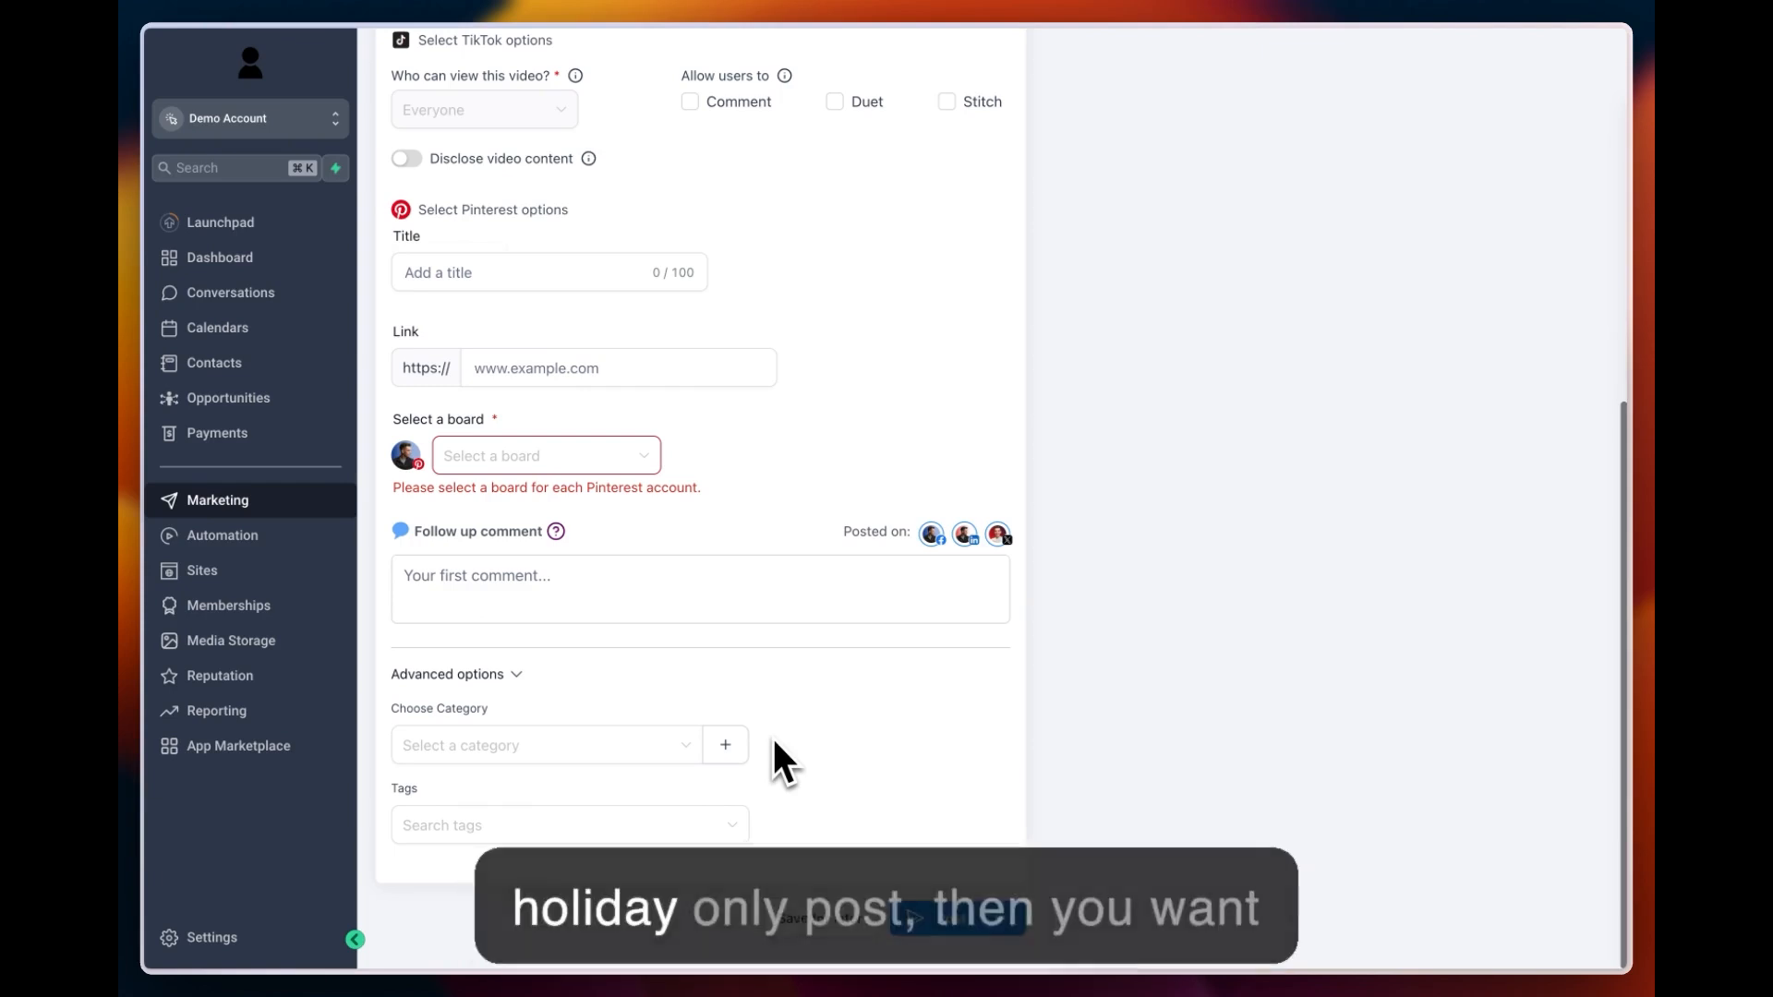
- Generate an AI image from the description "Apple" in the Dreamlike style and attach it to the post
scroll(772, 735, up, 7)
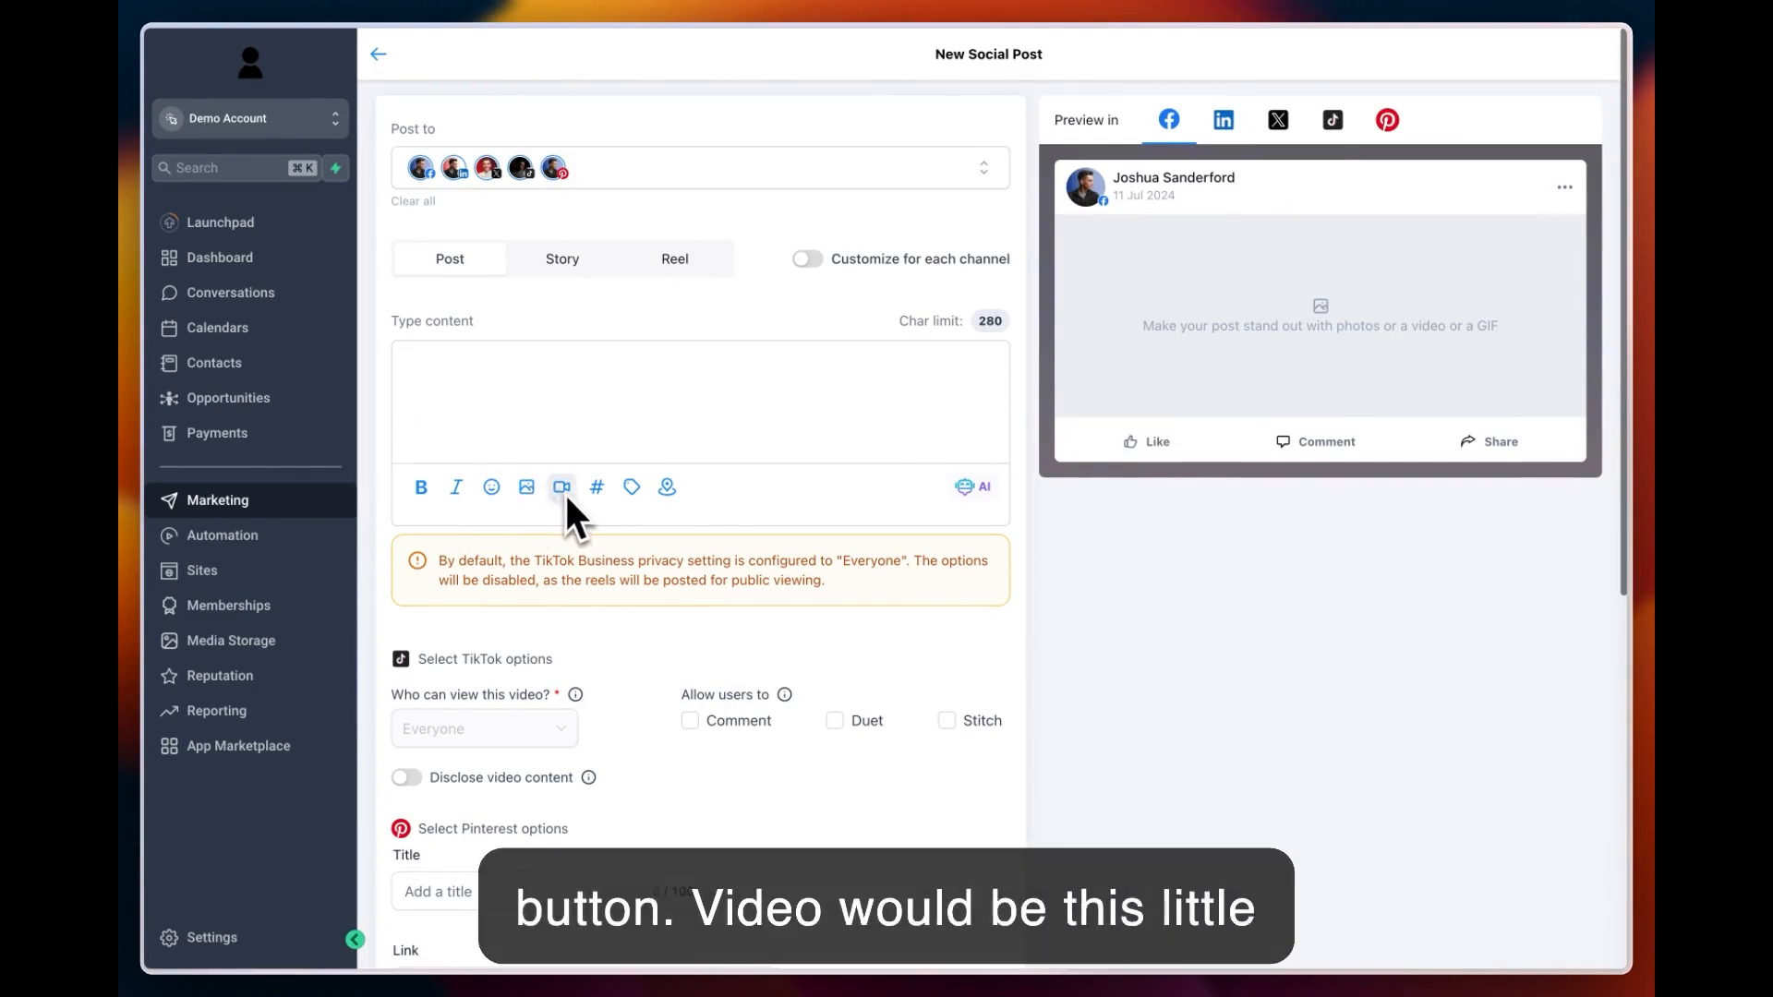
click(526, 486)
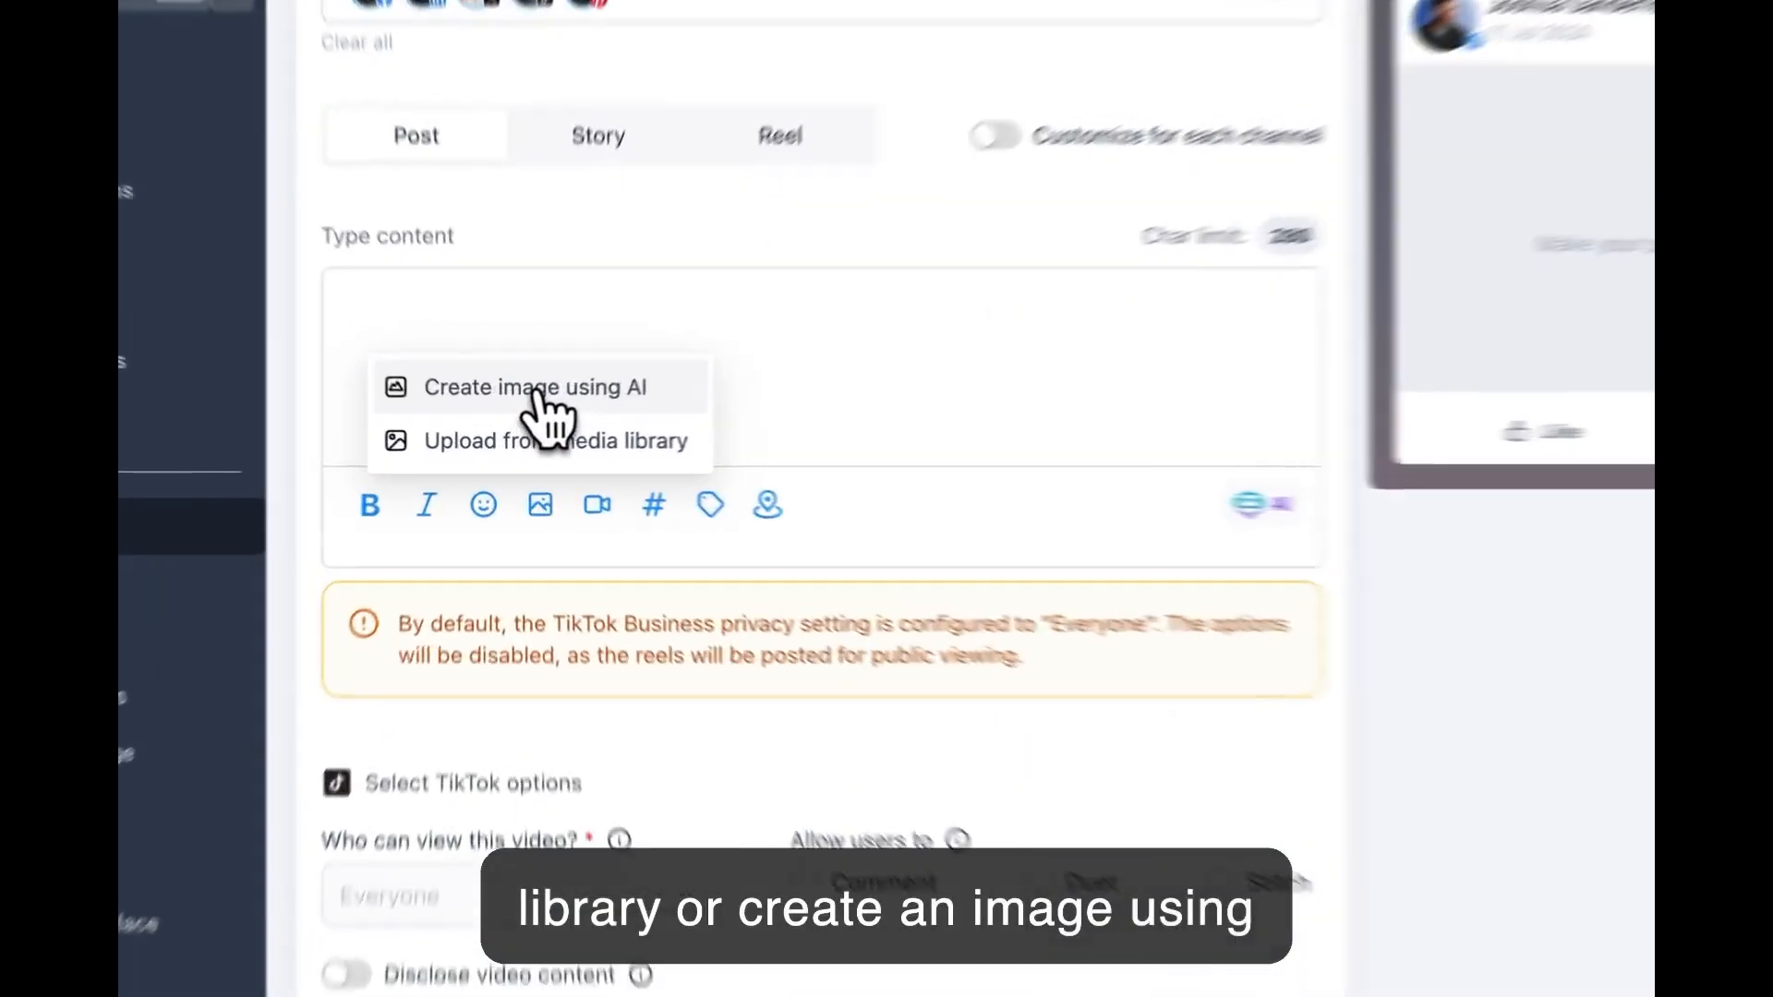
click(519, 418)
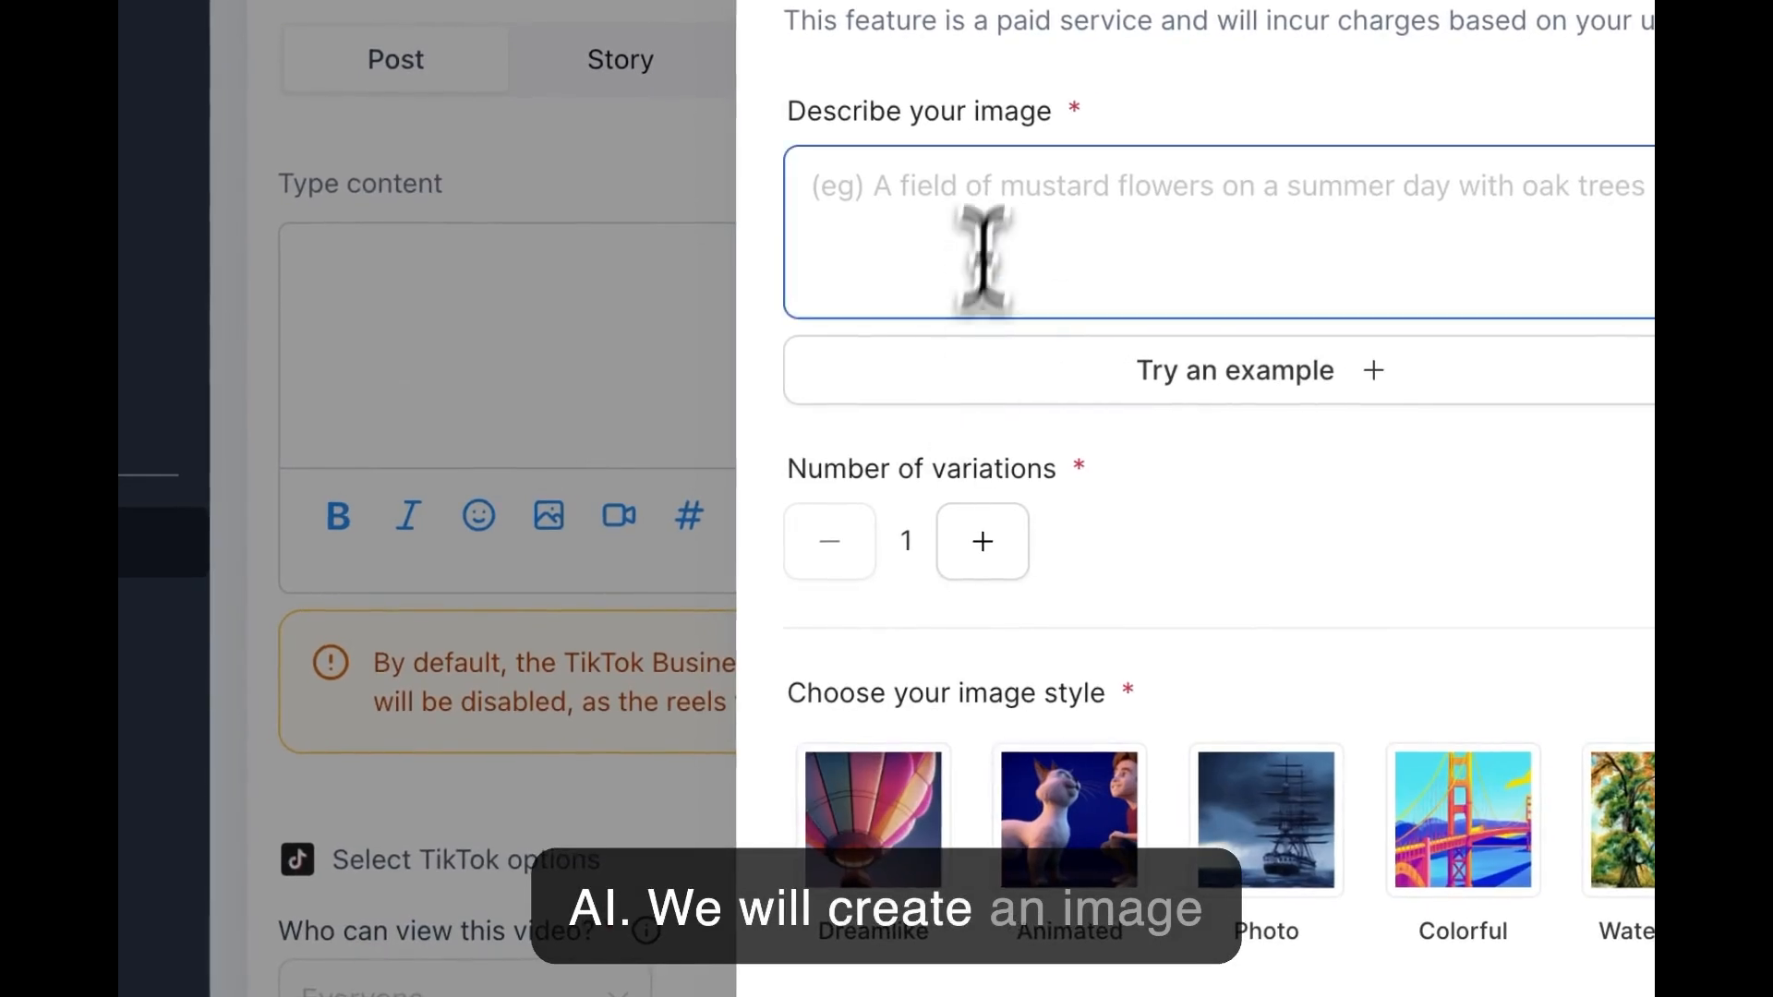
text(App)
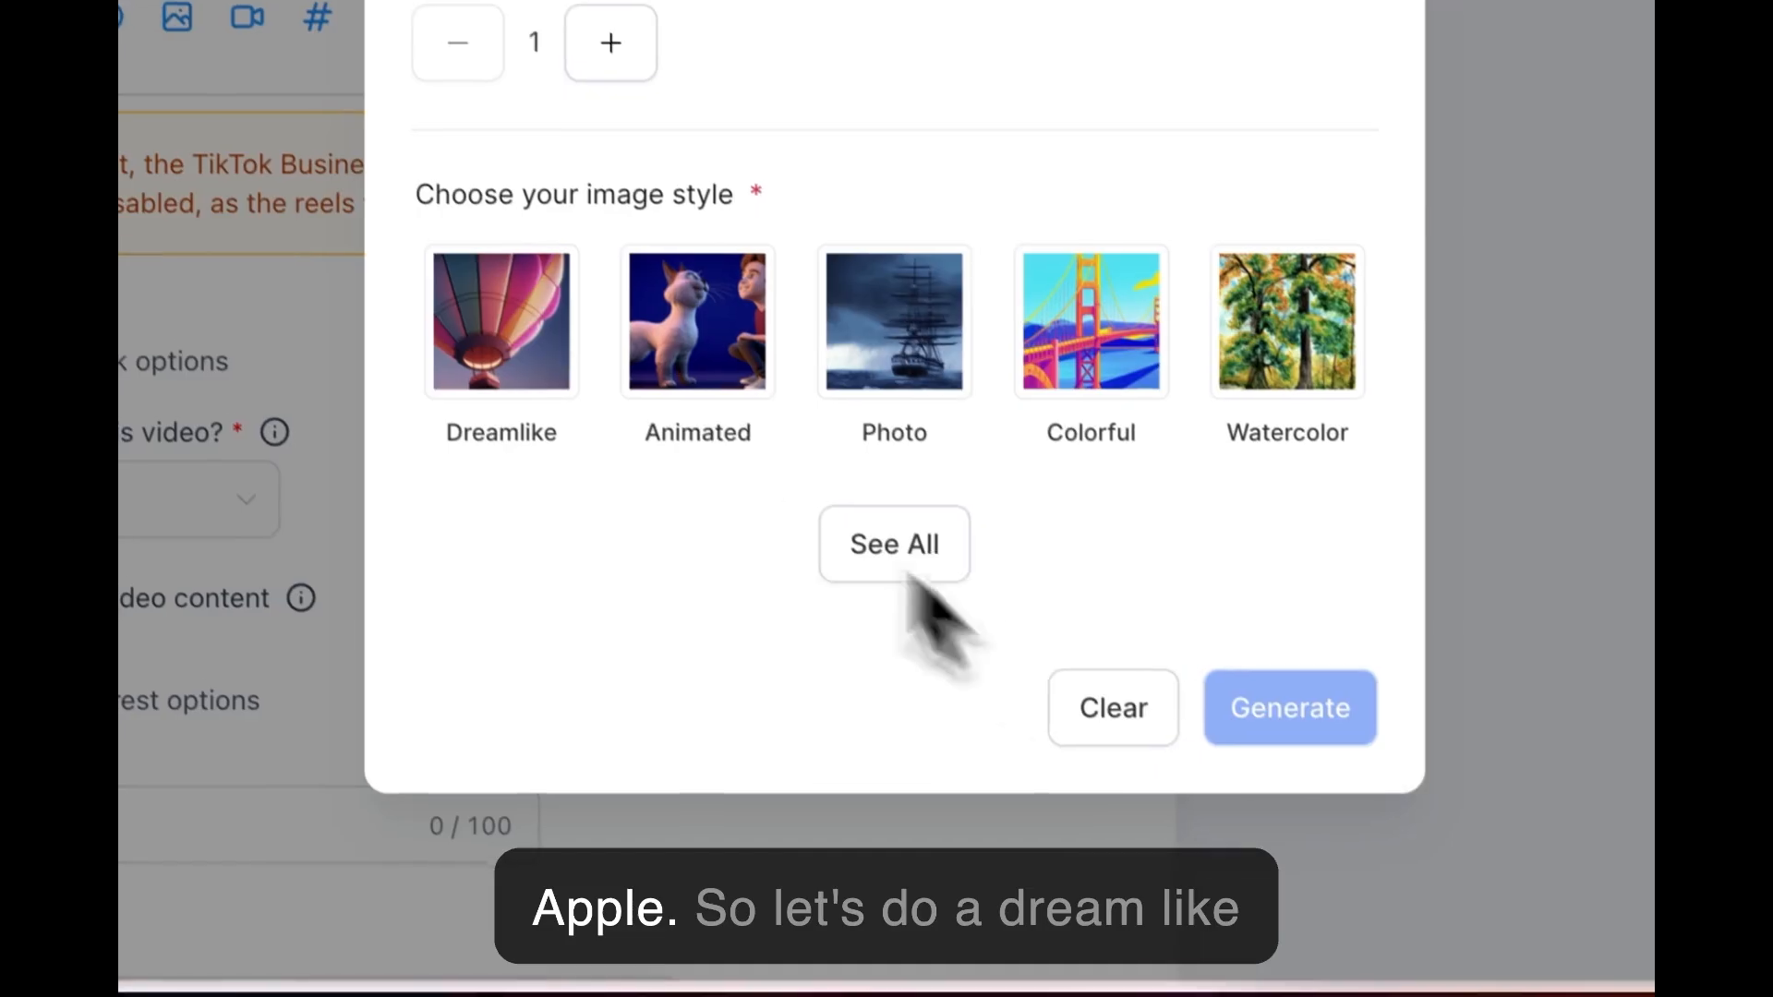
click(915, 841)
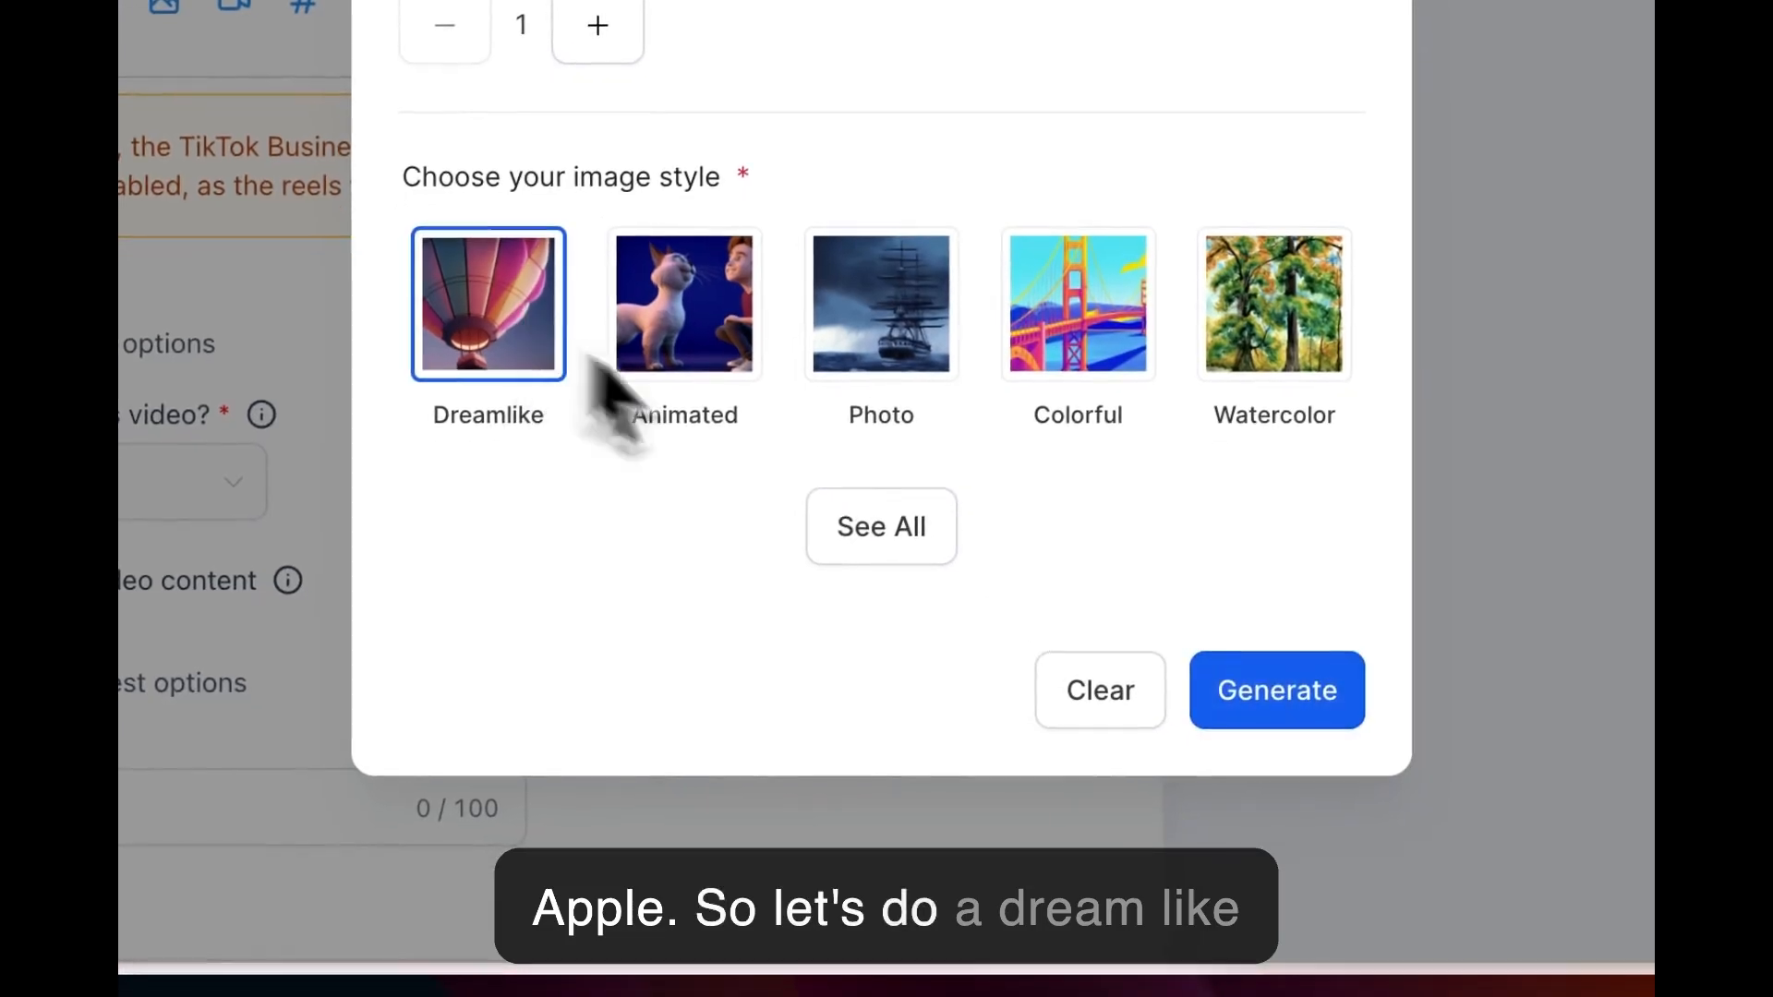
click(1258, 693)
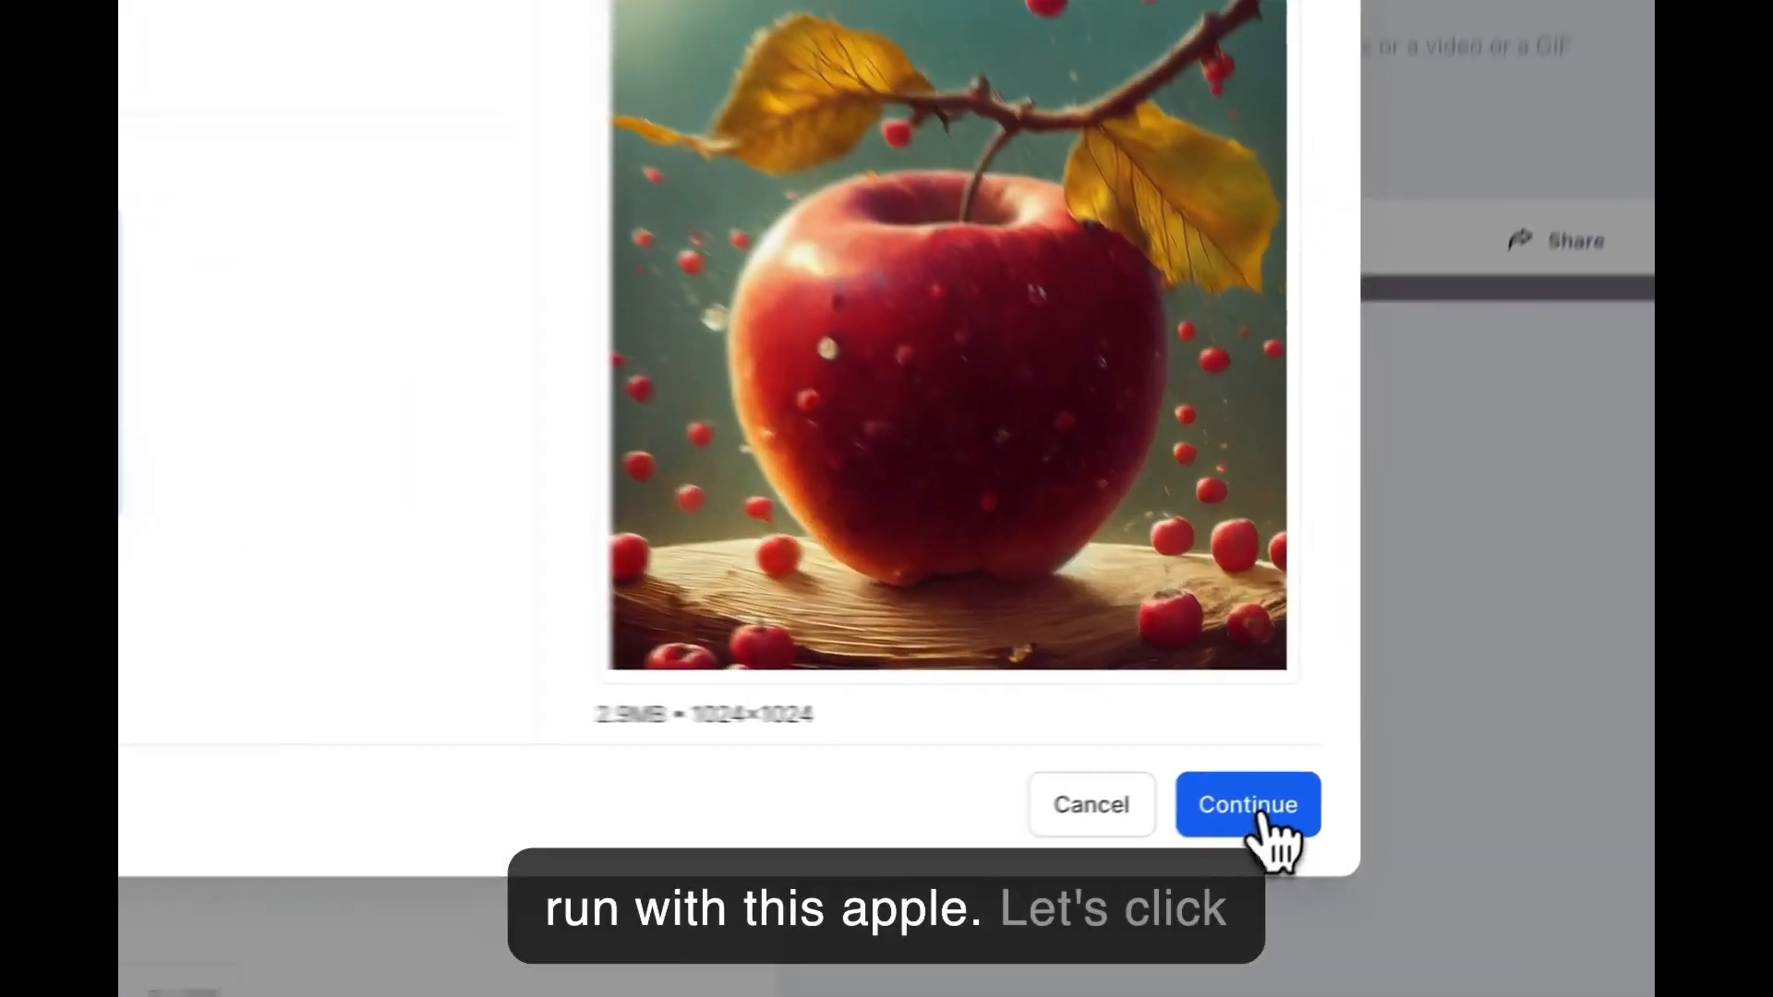
click(1306, 776)
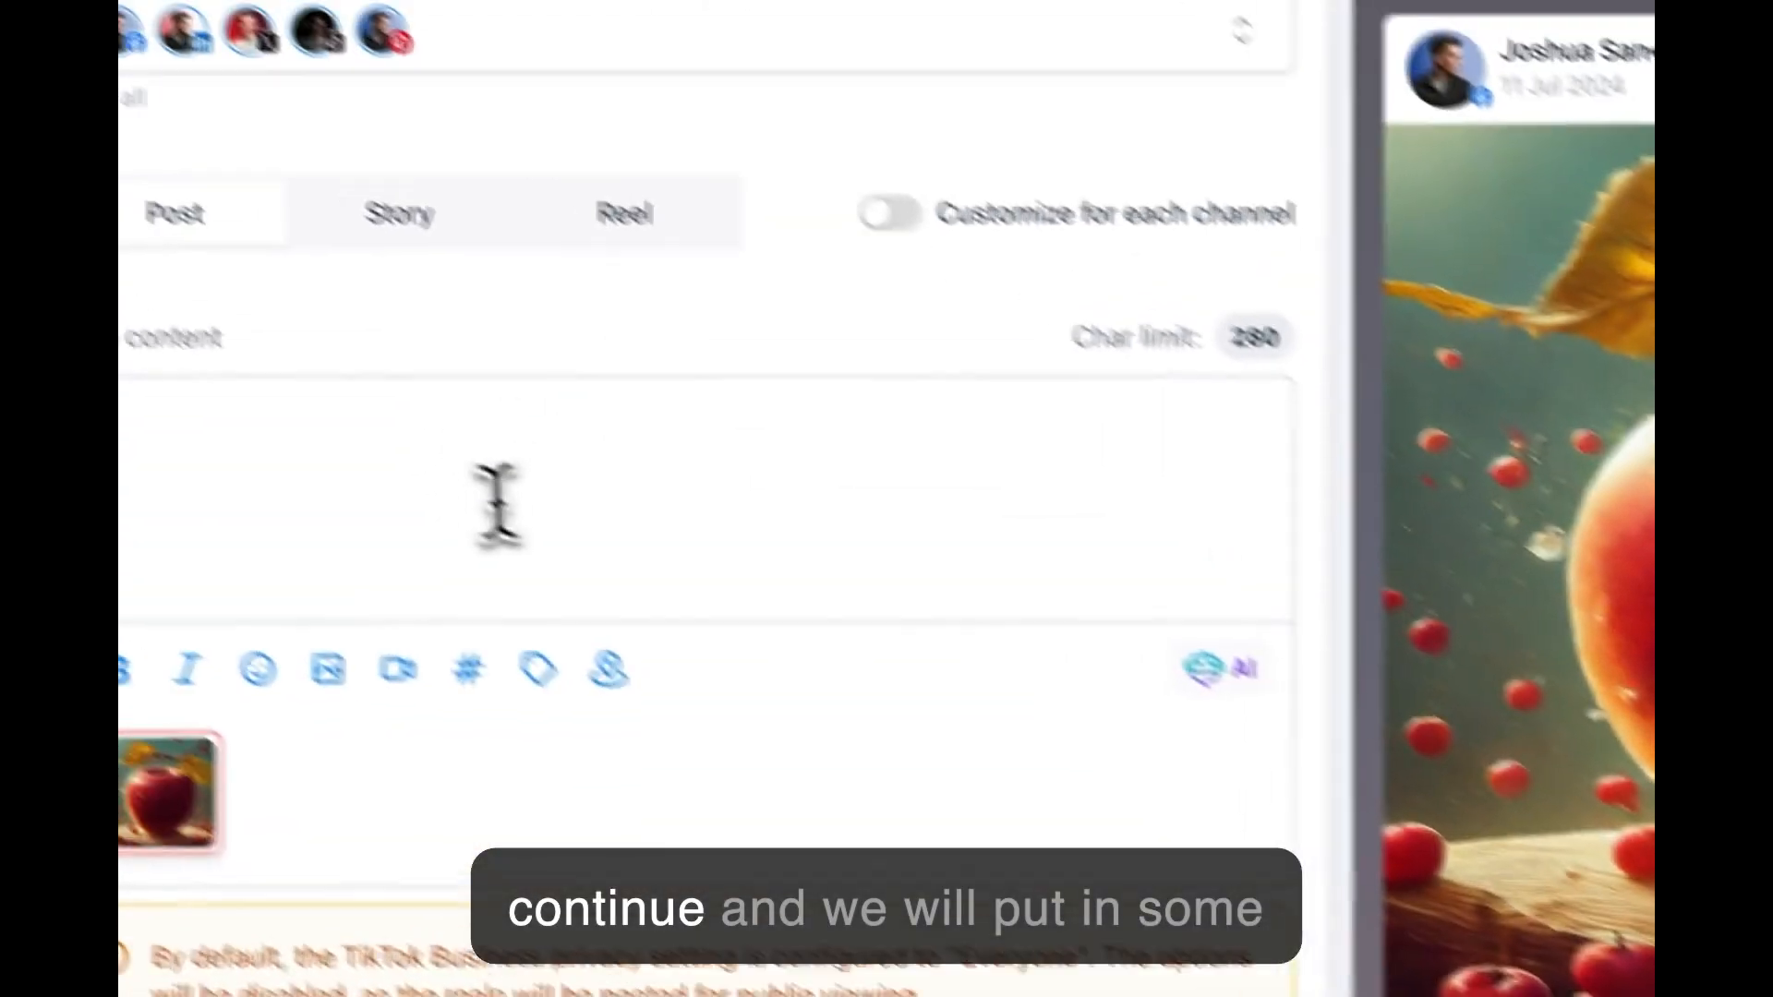
- Enter "The Apple" as the post's text content
click(560, 557)
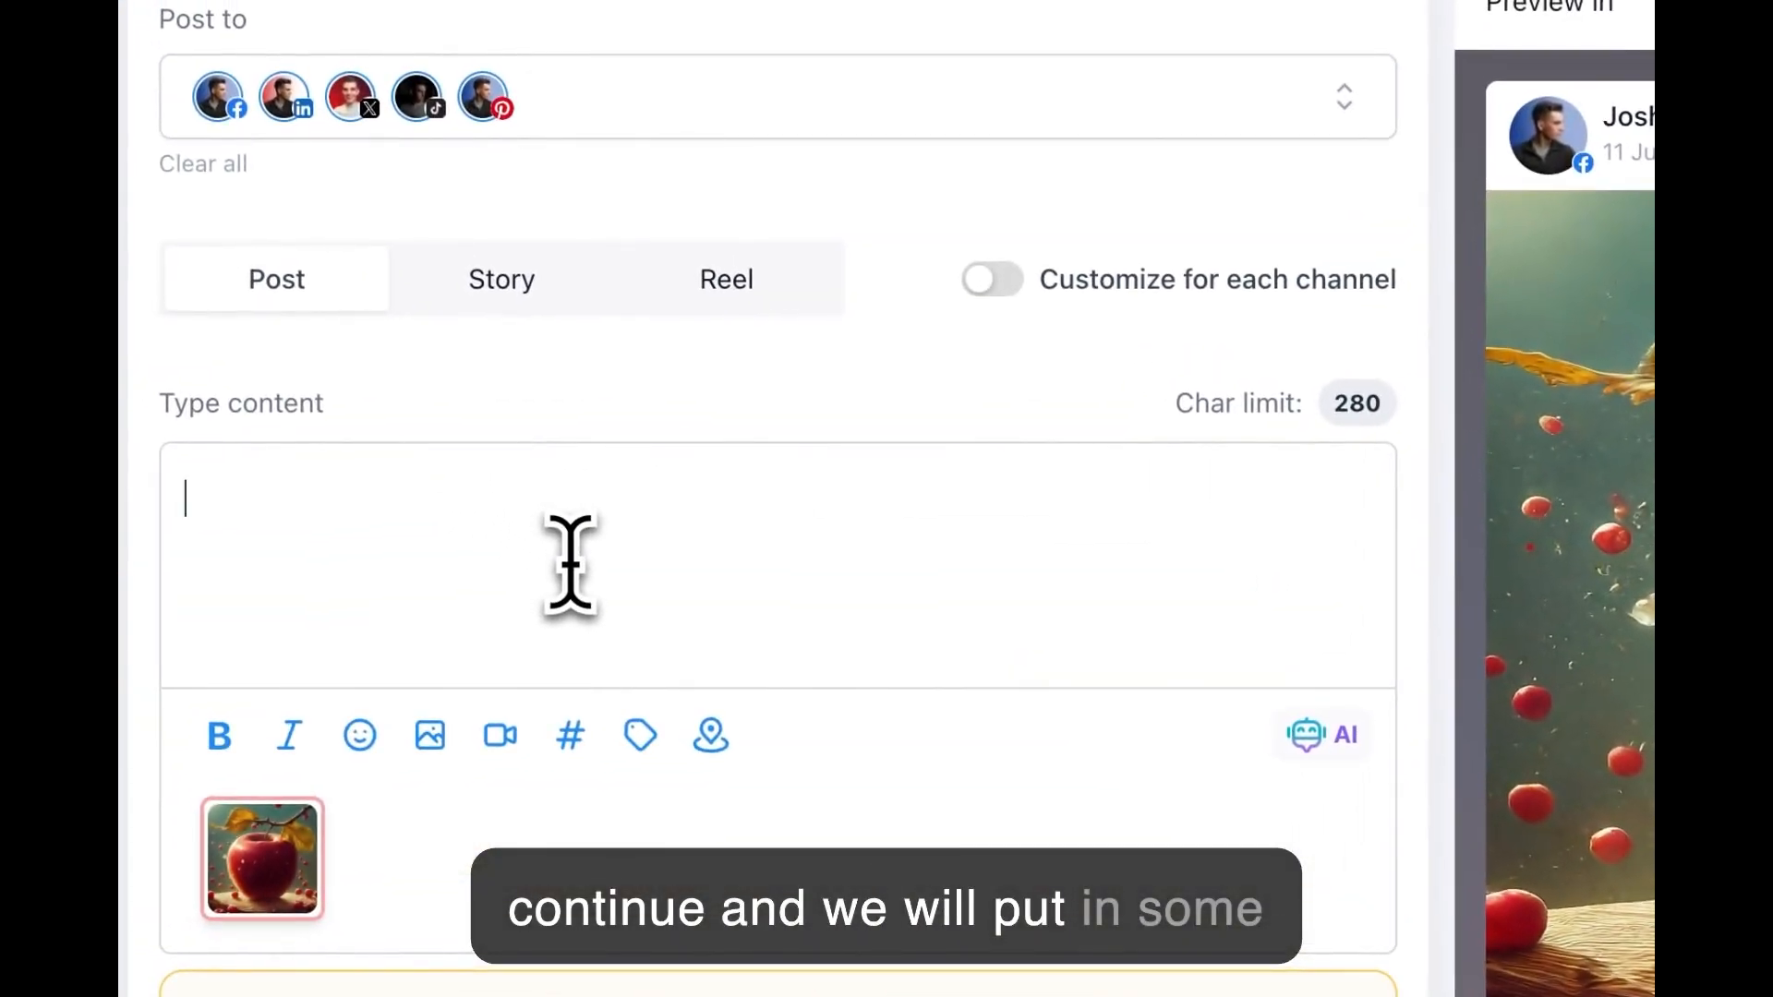
text(The Appl)
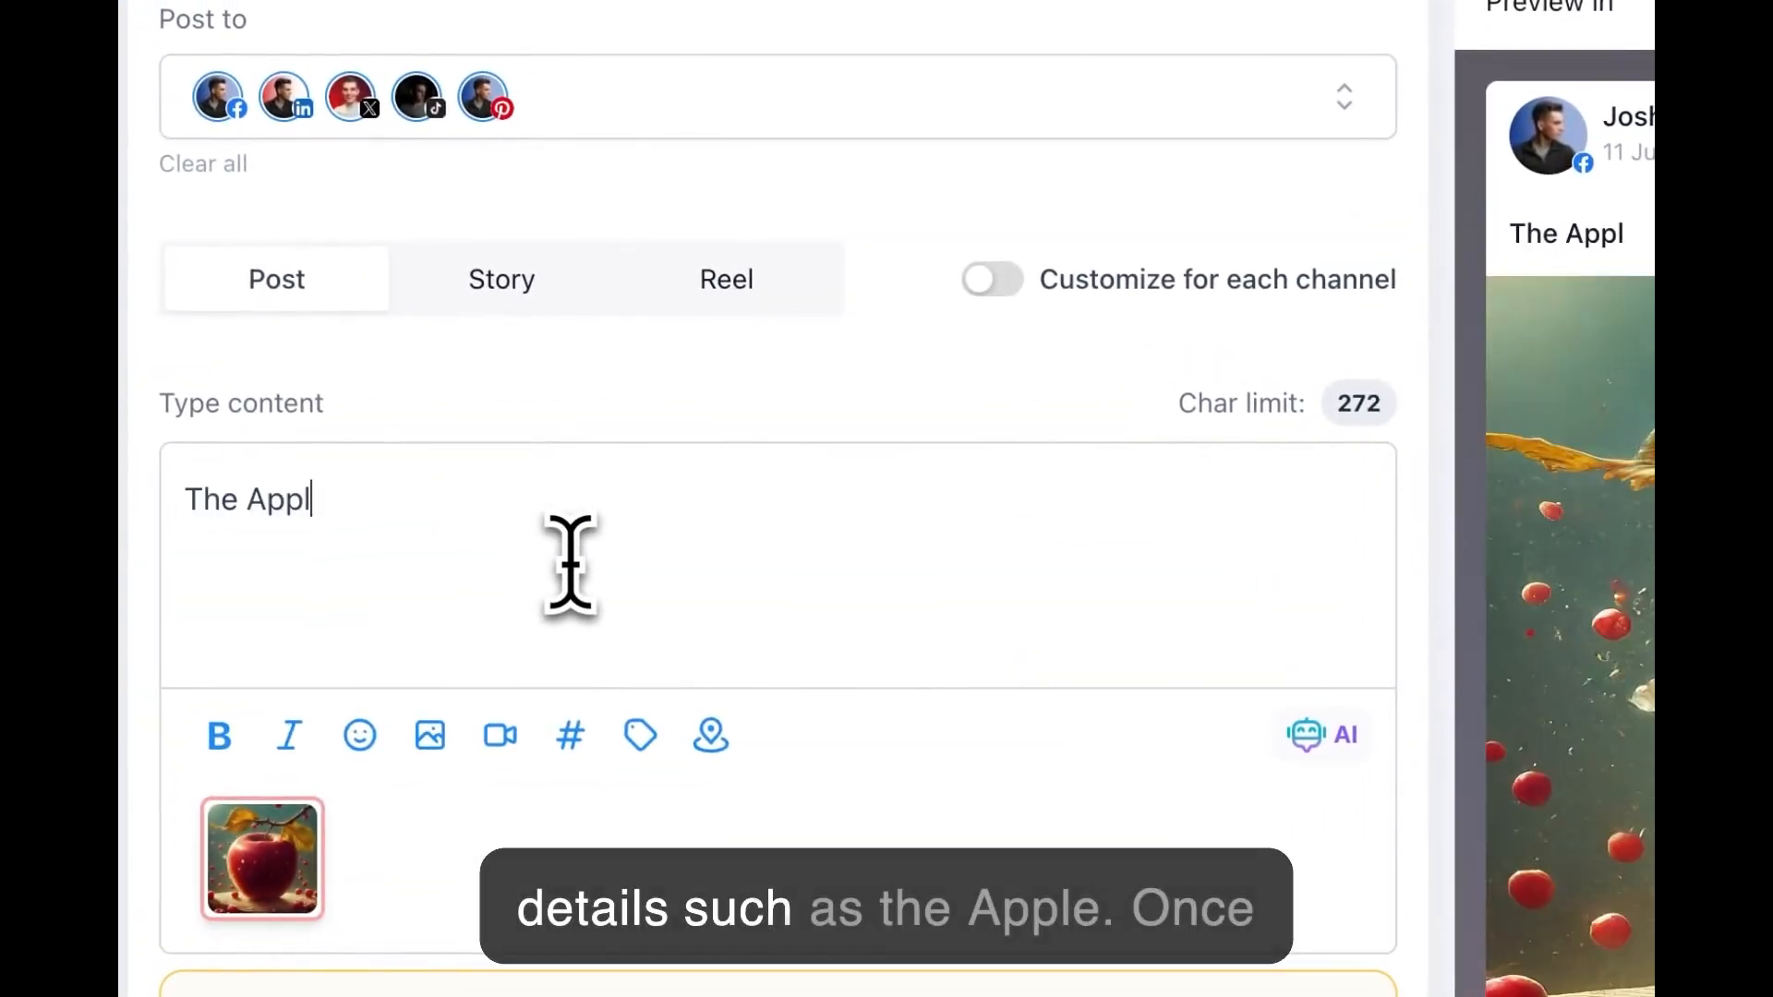
text(e)
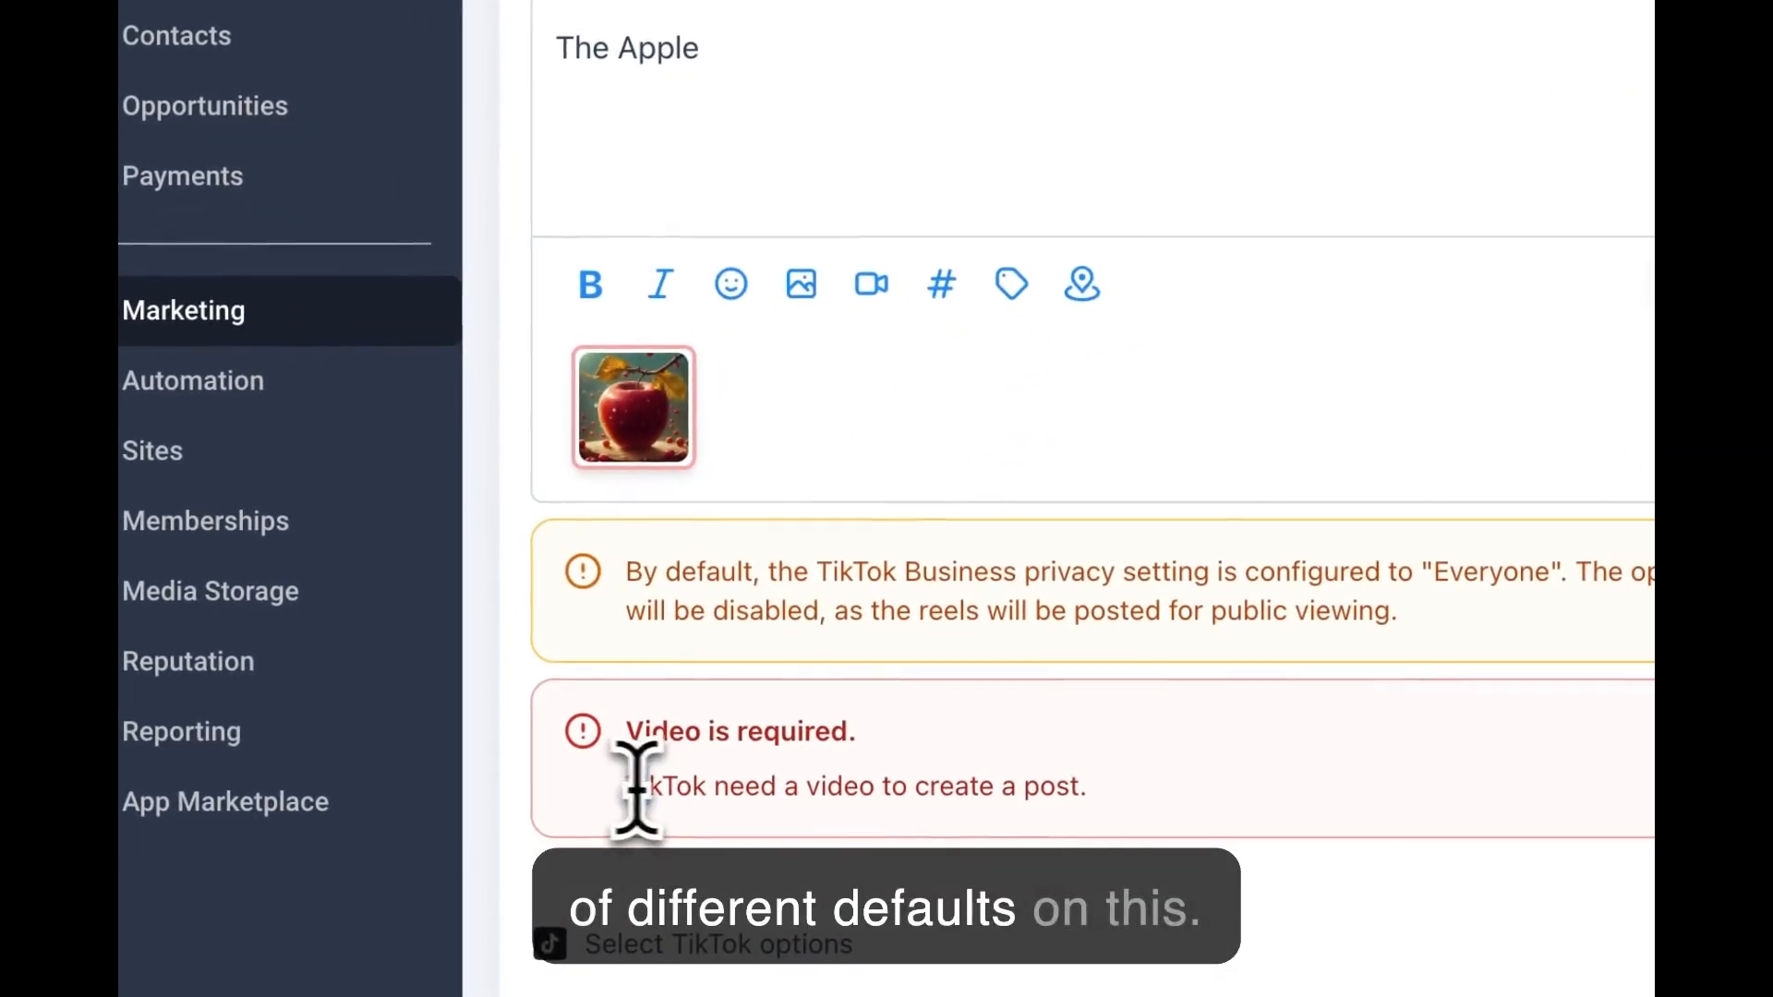
- Remove the TikTok account from the post's destinations, keeping Facebook, LinkedIn, X and Pinterest selected
drag(629, 787, 988, 818)
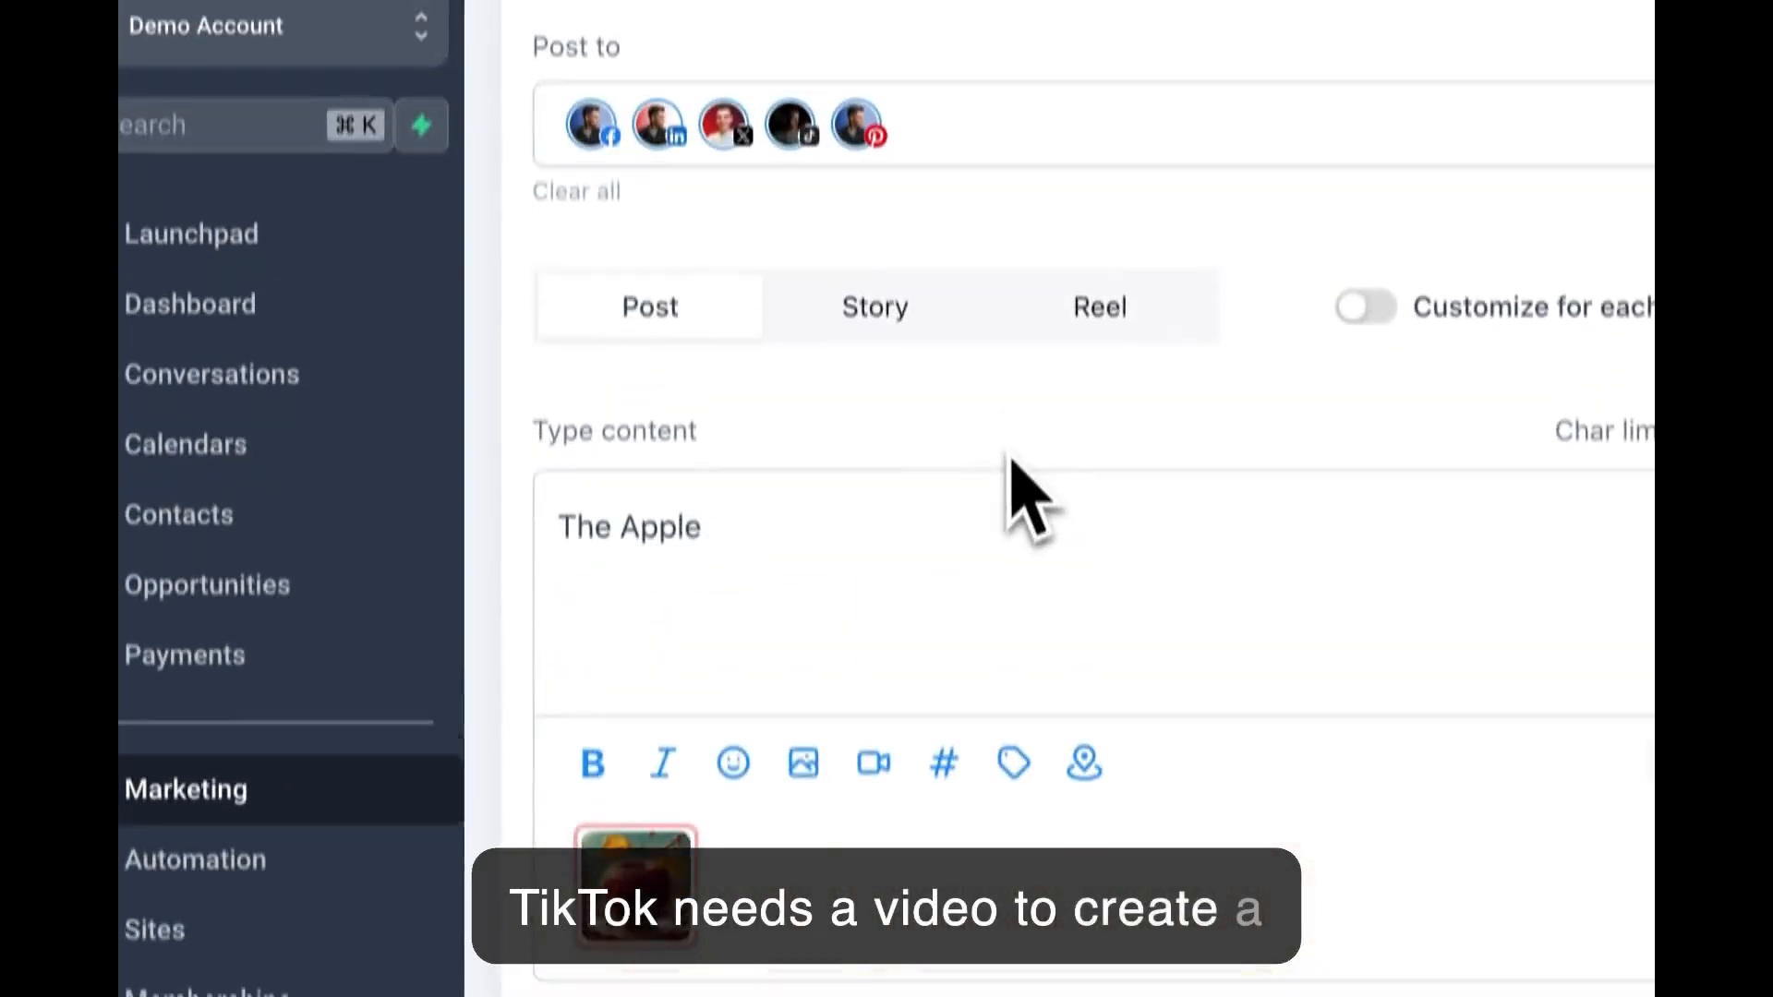
click(1012, 175)
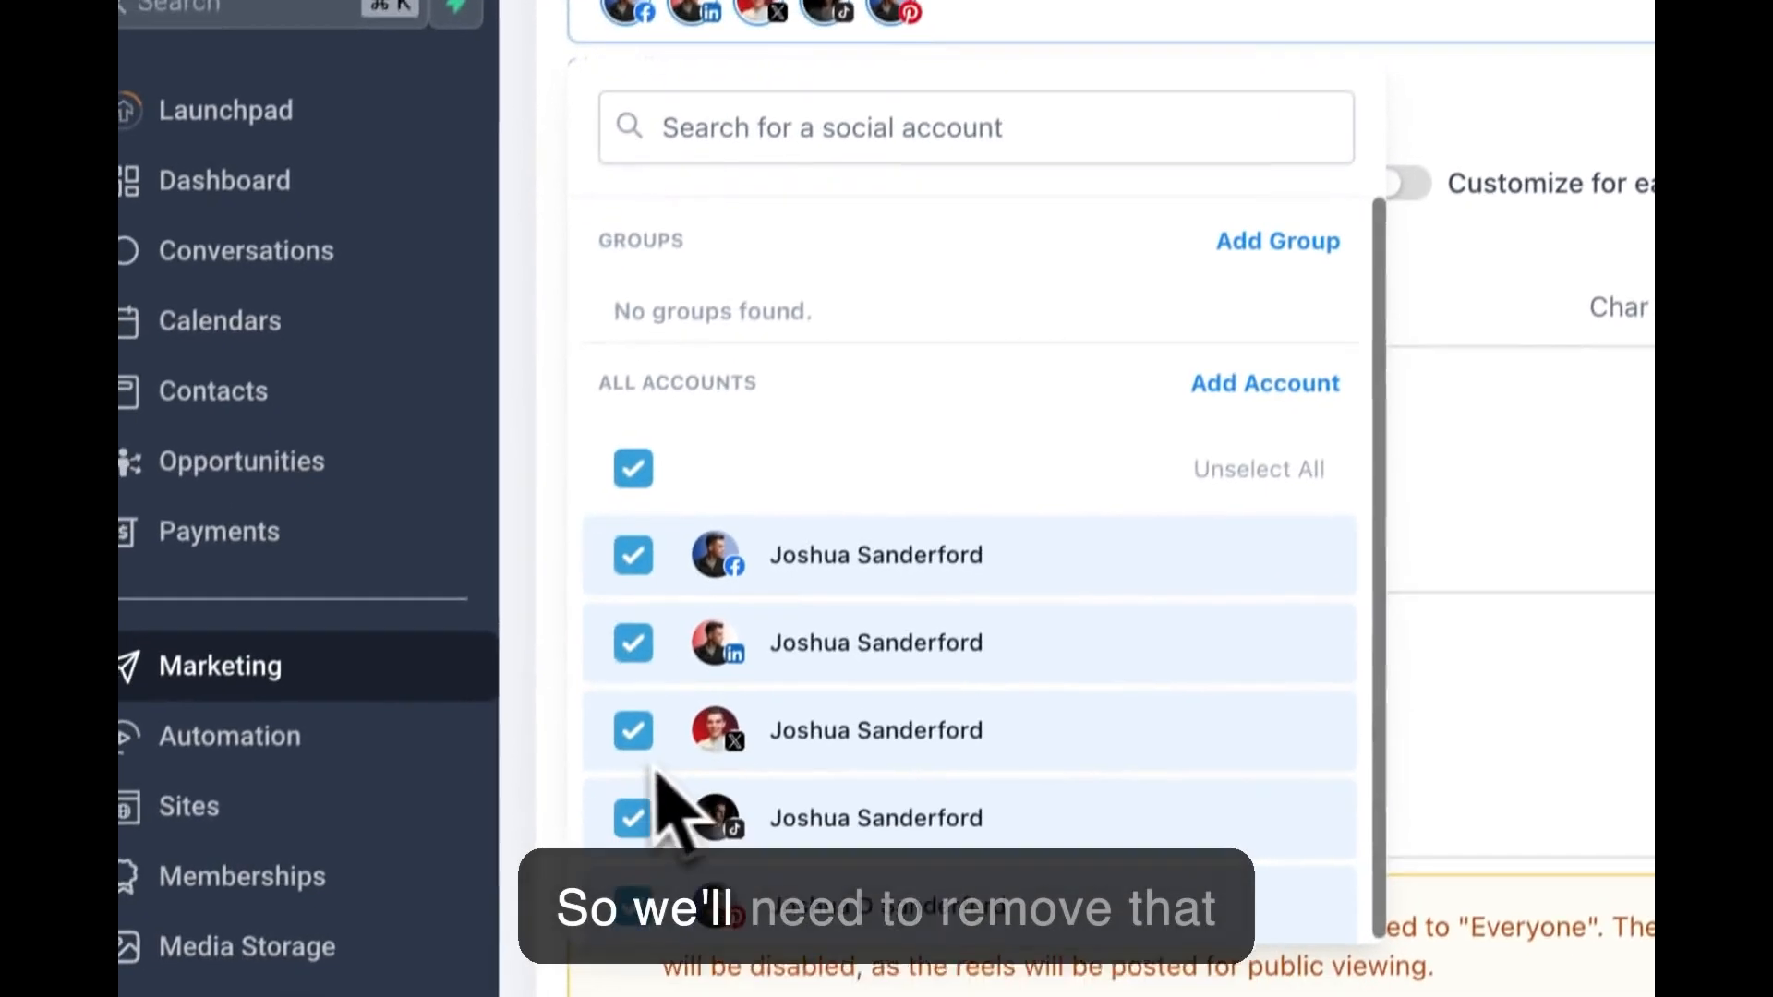
click(642, 796)
click(1464, 79)
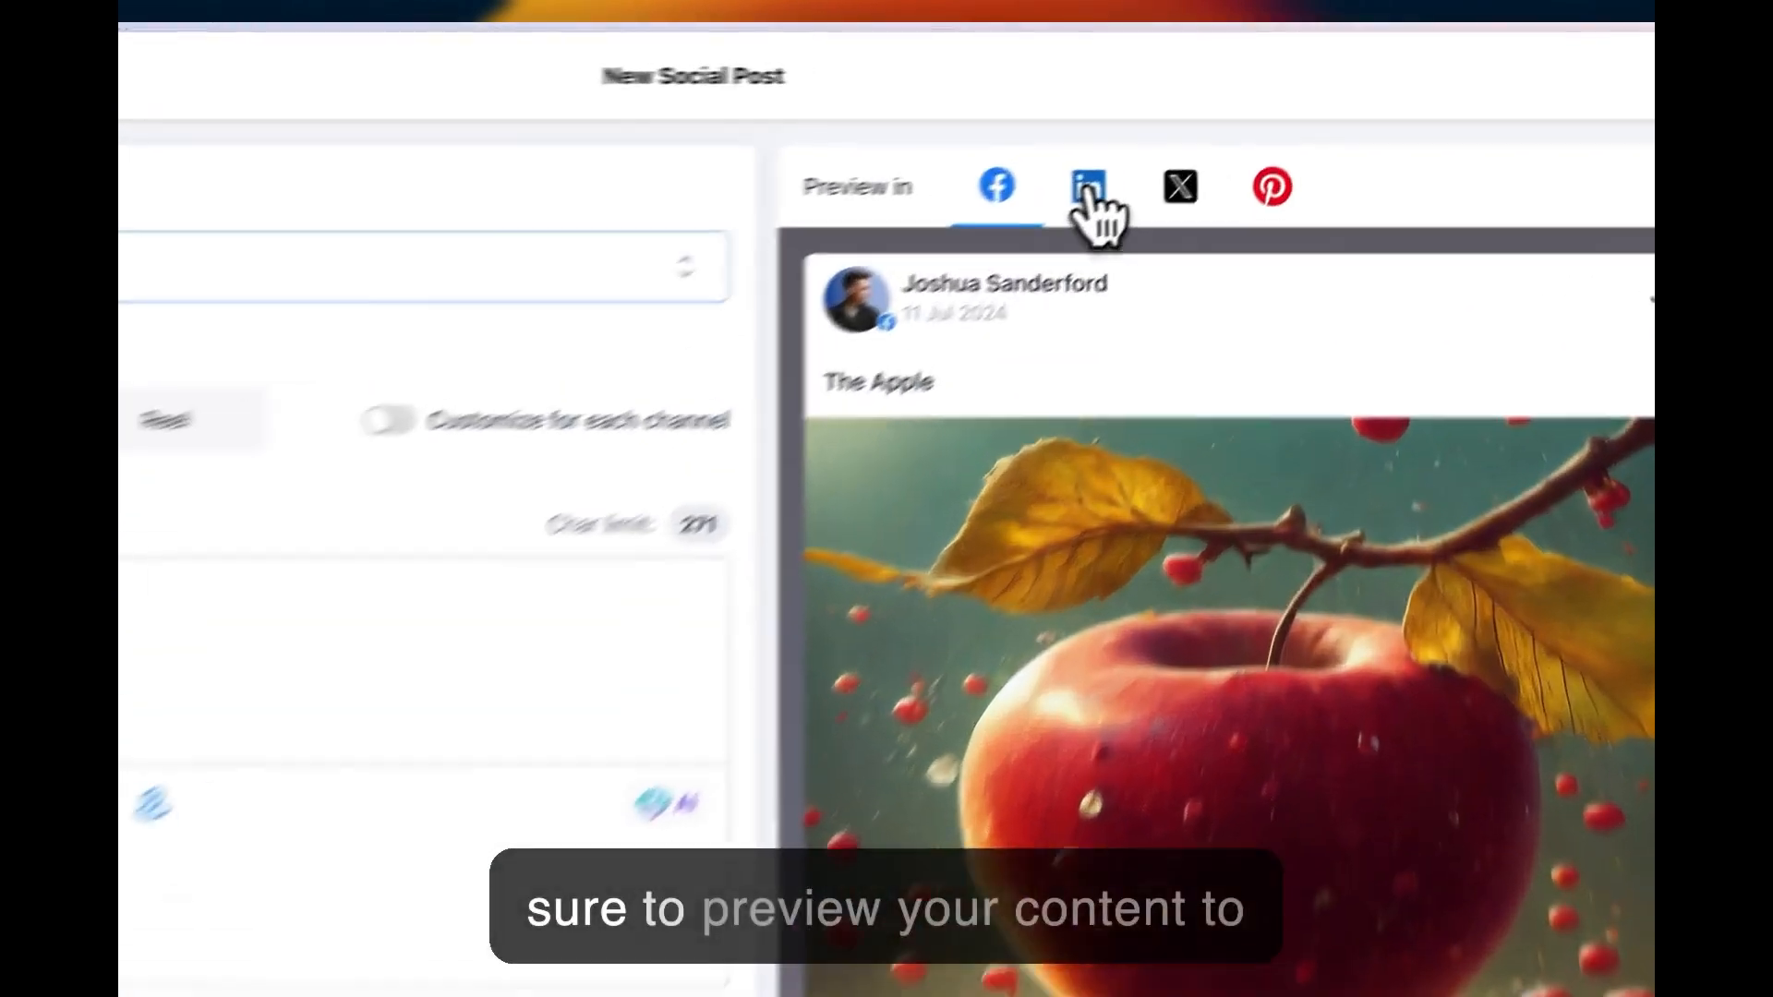
- Preview the post as it appears on LinkedIn, X and Pinterest, and return to the Facebook preview
click(1223, 122)
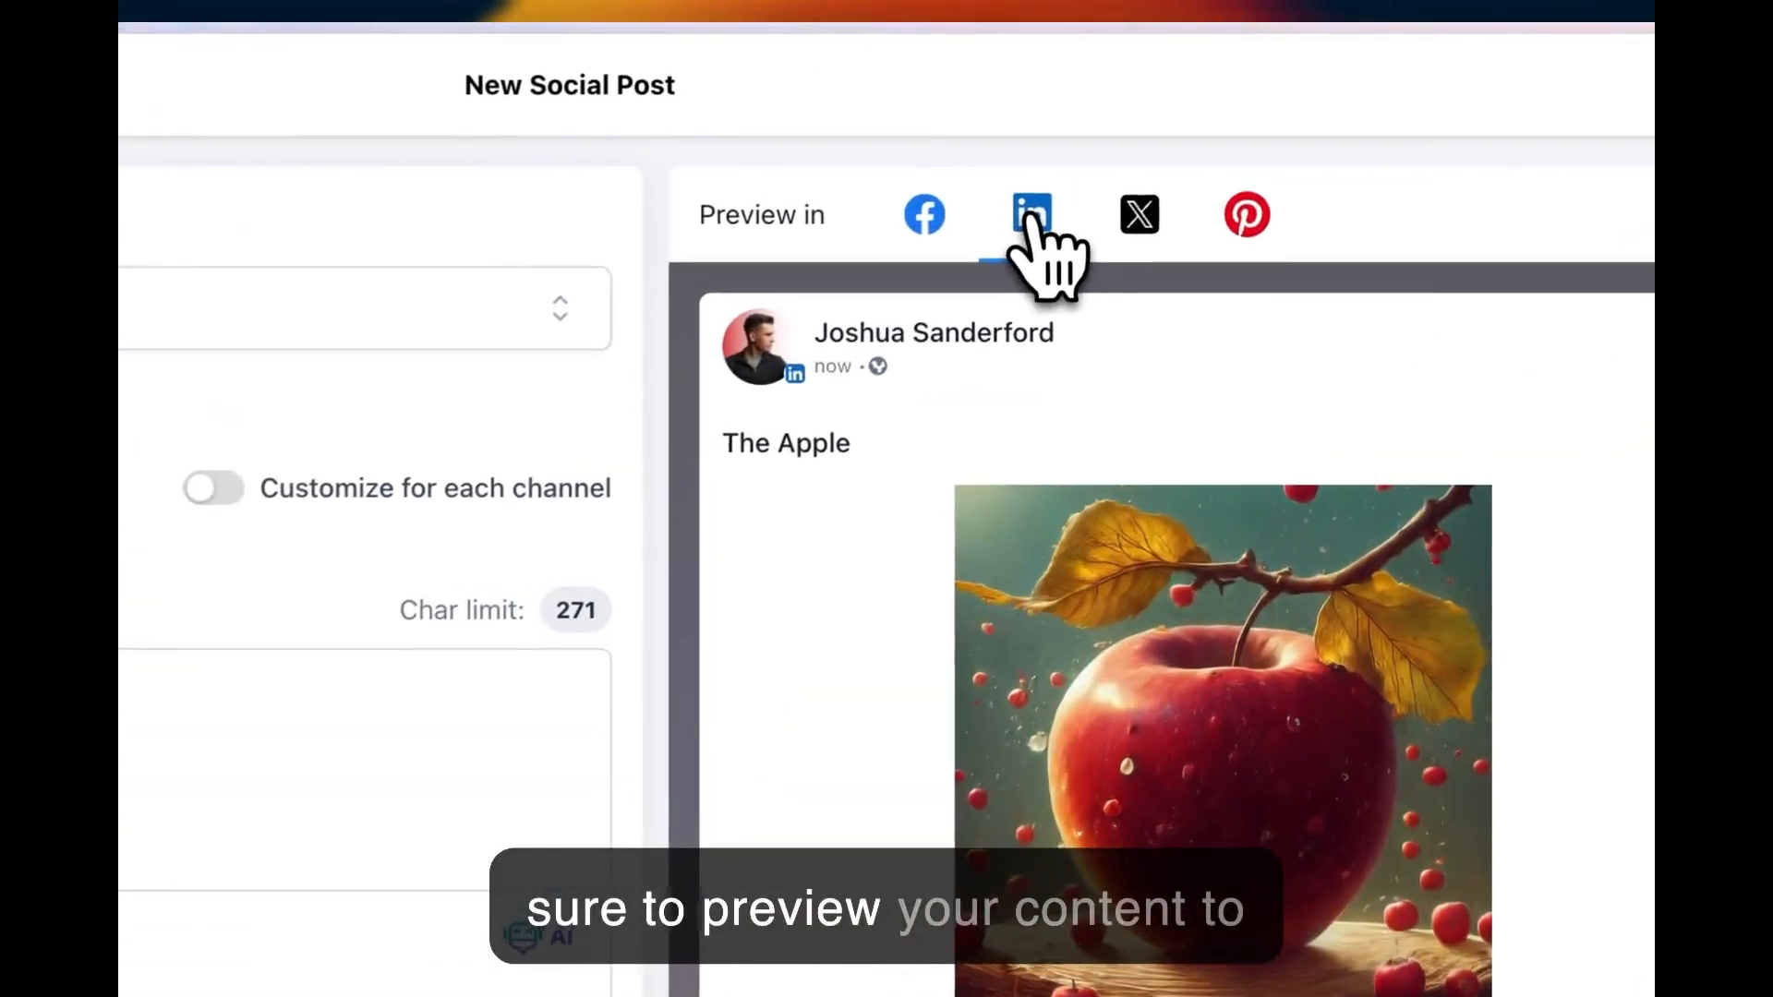
click(1128, 222)
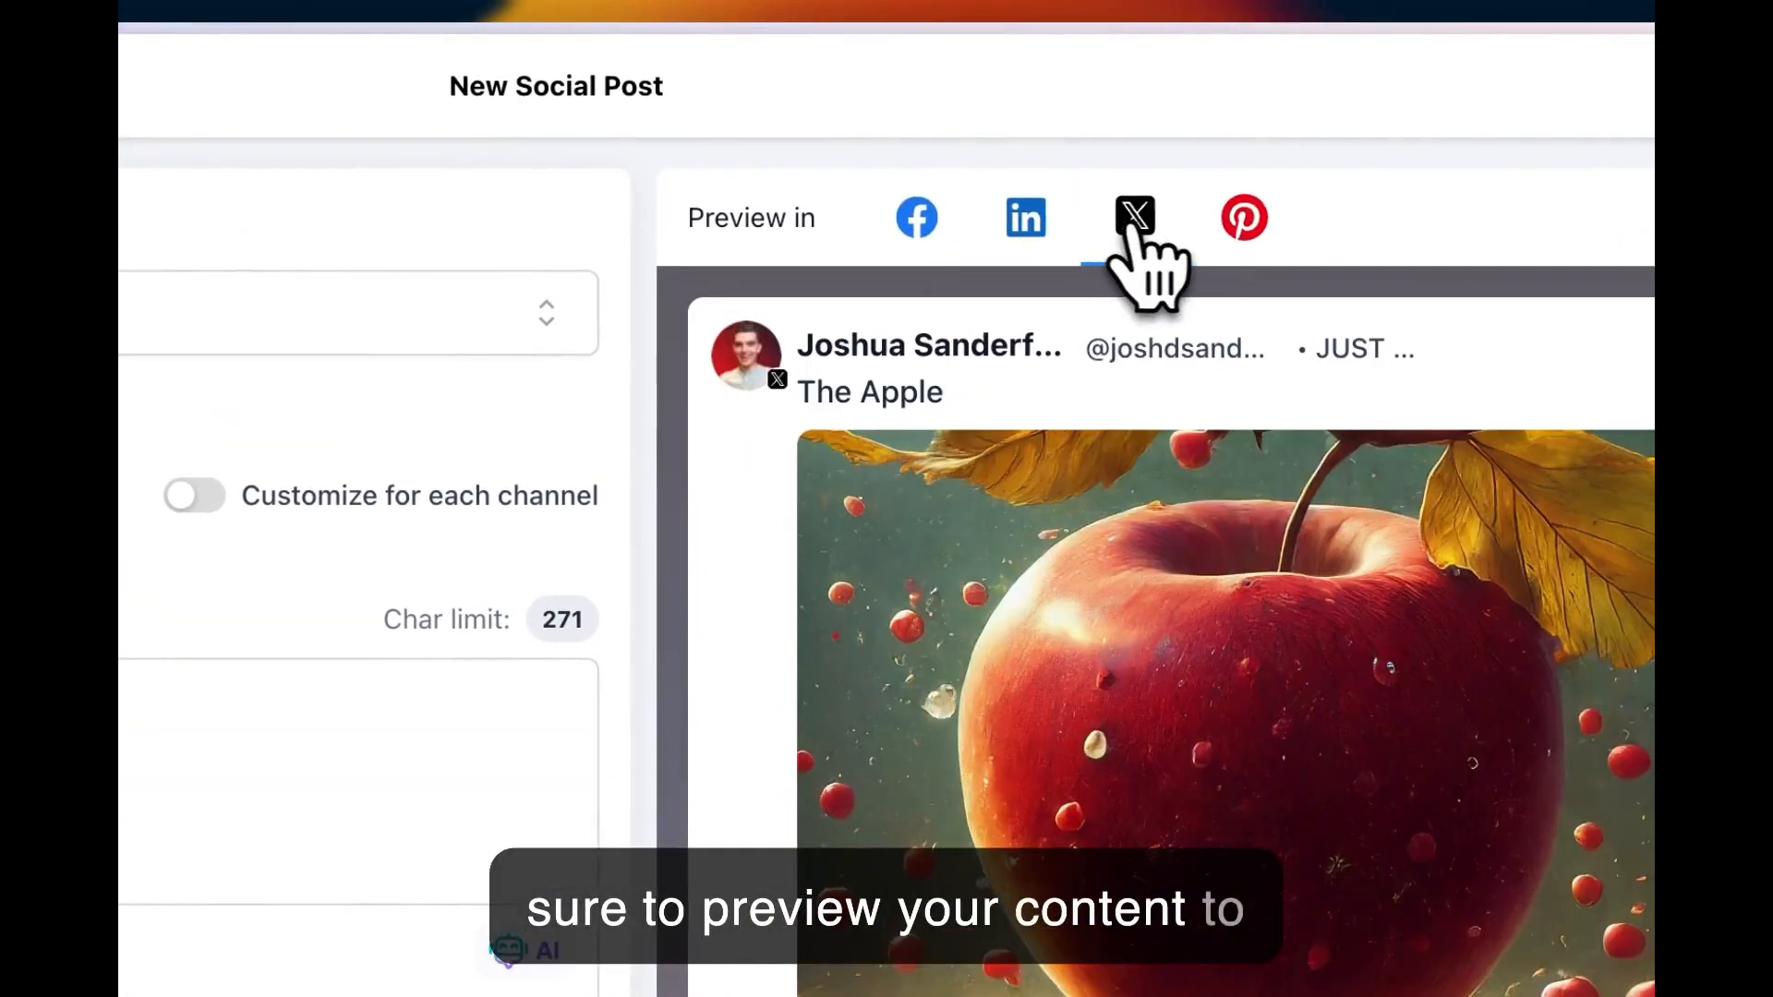
click(1242, 222)
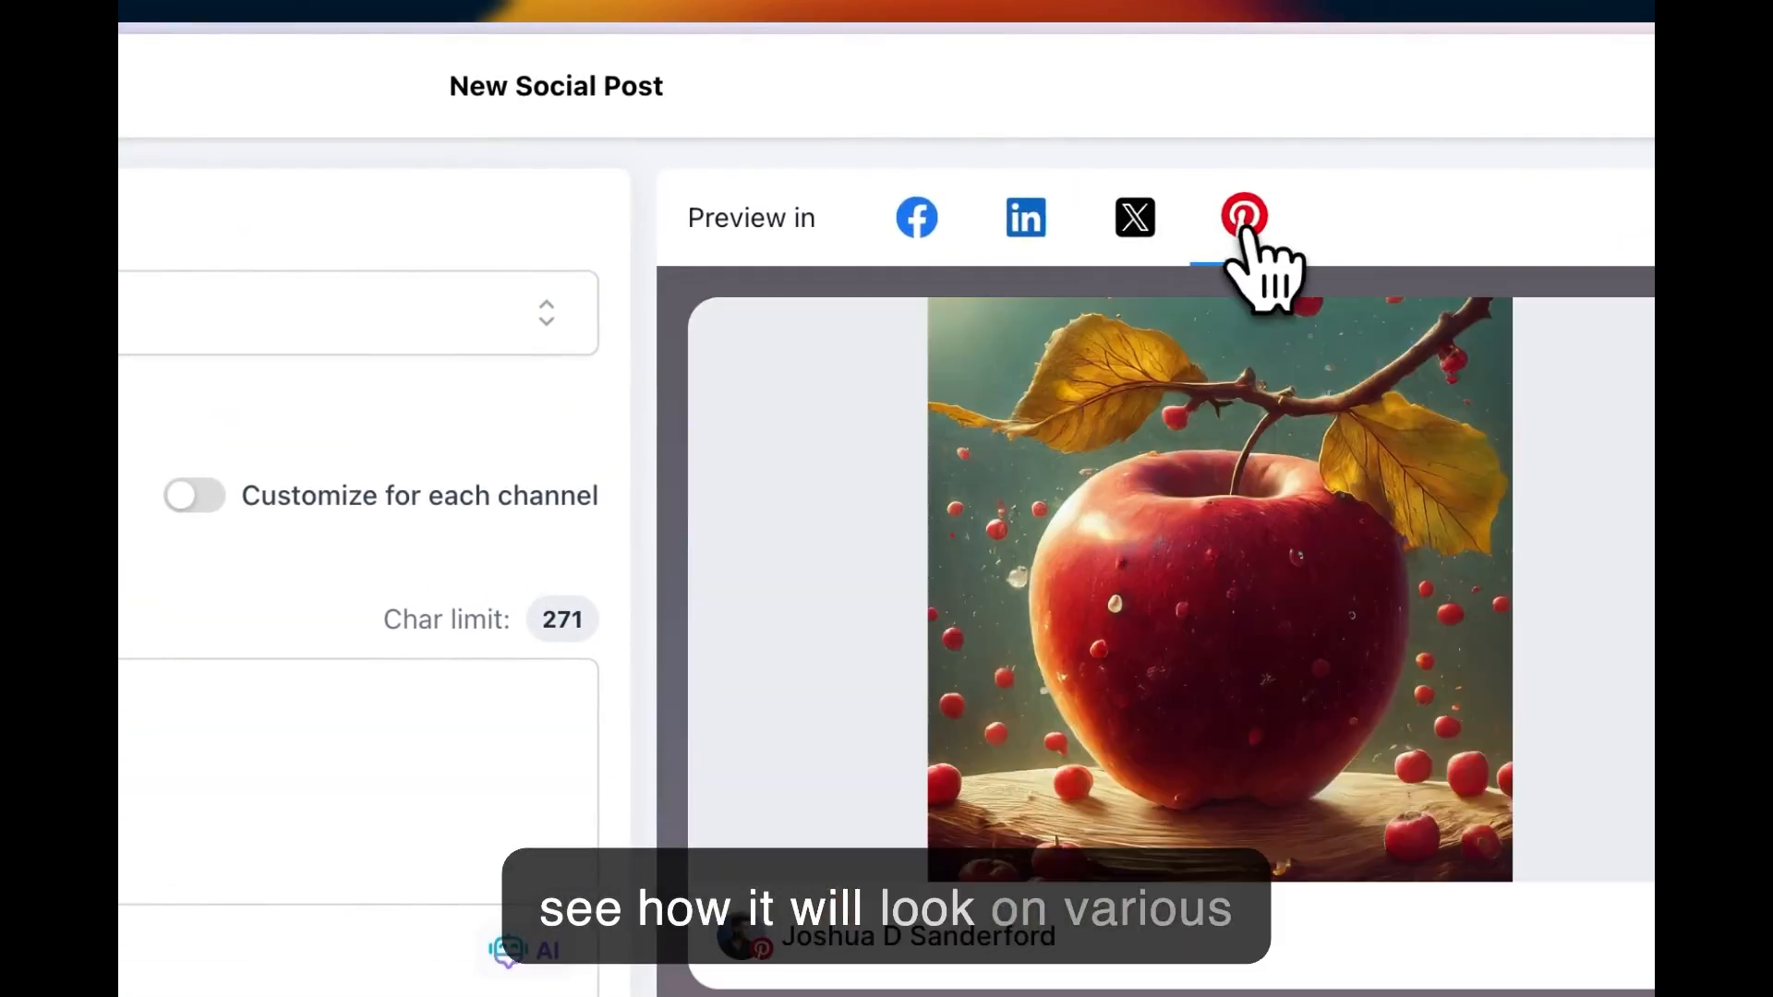
click(919, 229)
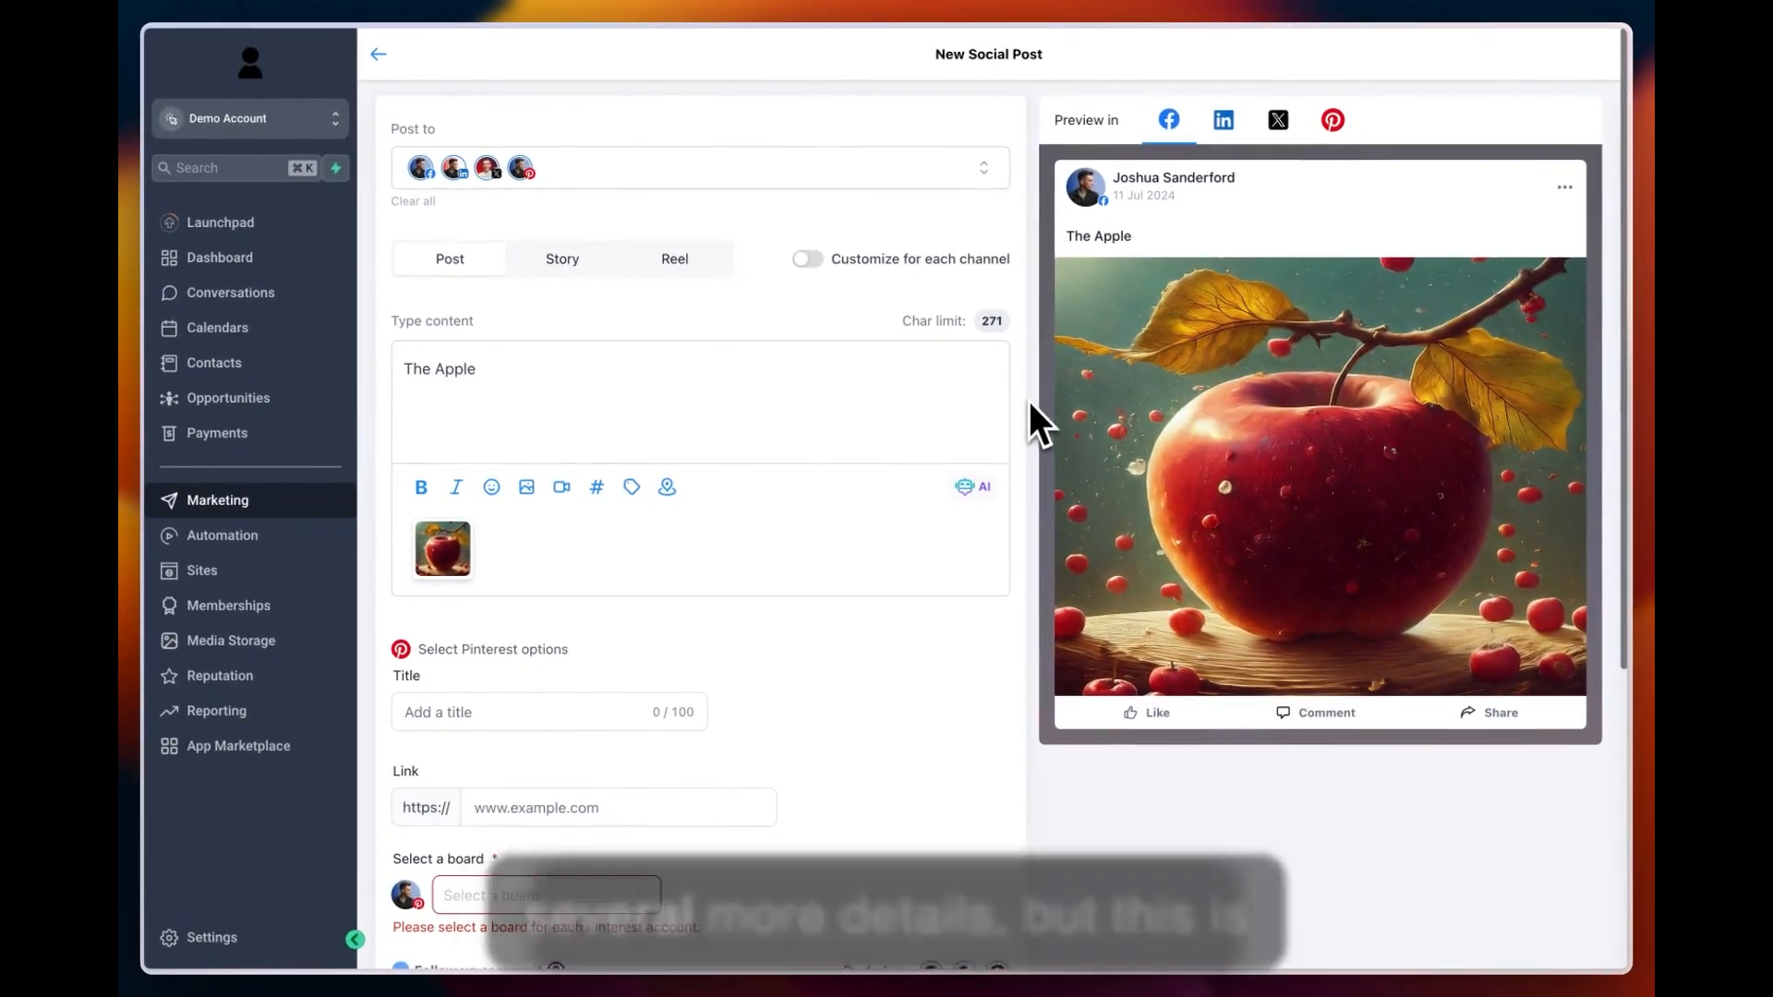
- View the date and time settings for scheduling the post, and close them without scheduling
scroll(1030, 404, down, 1)
scroll(1029, 401, down, 5)
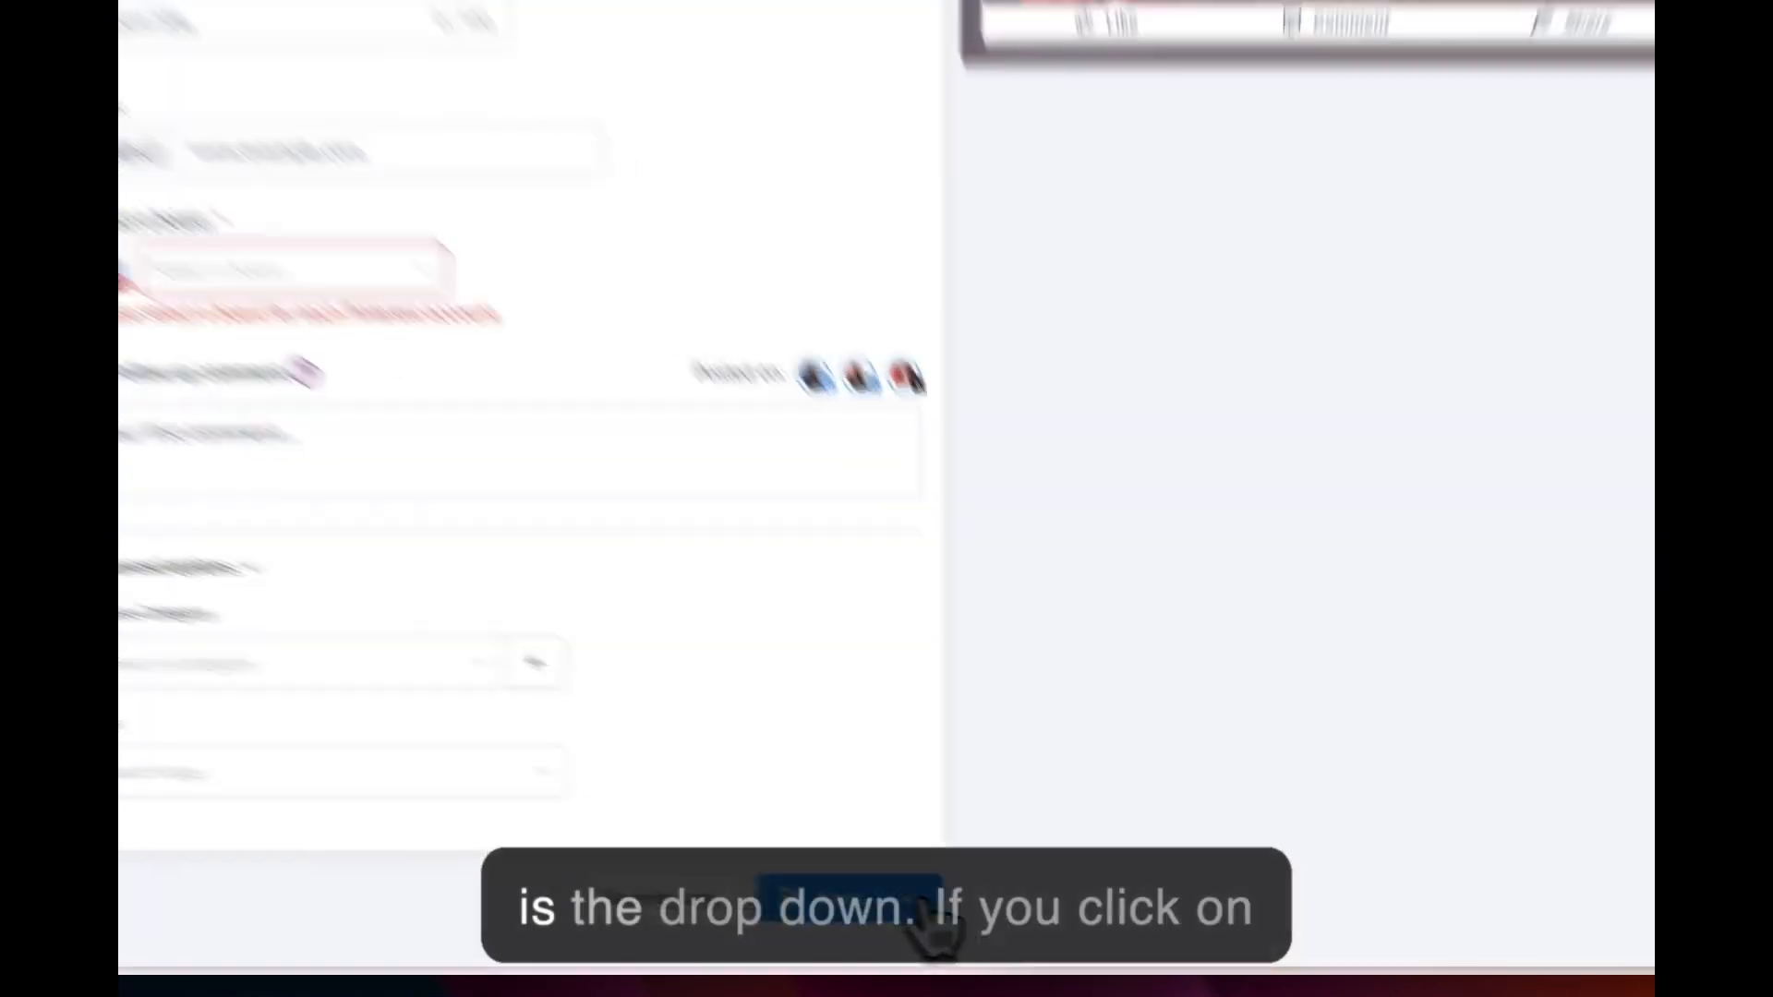
click(1005, 921)
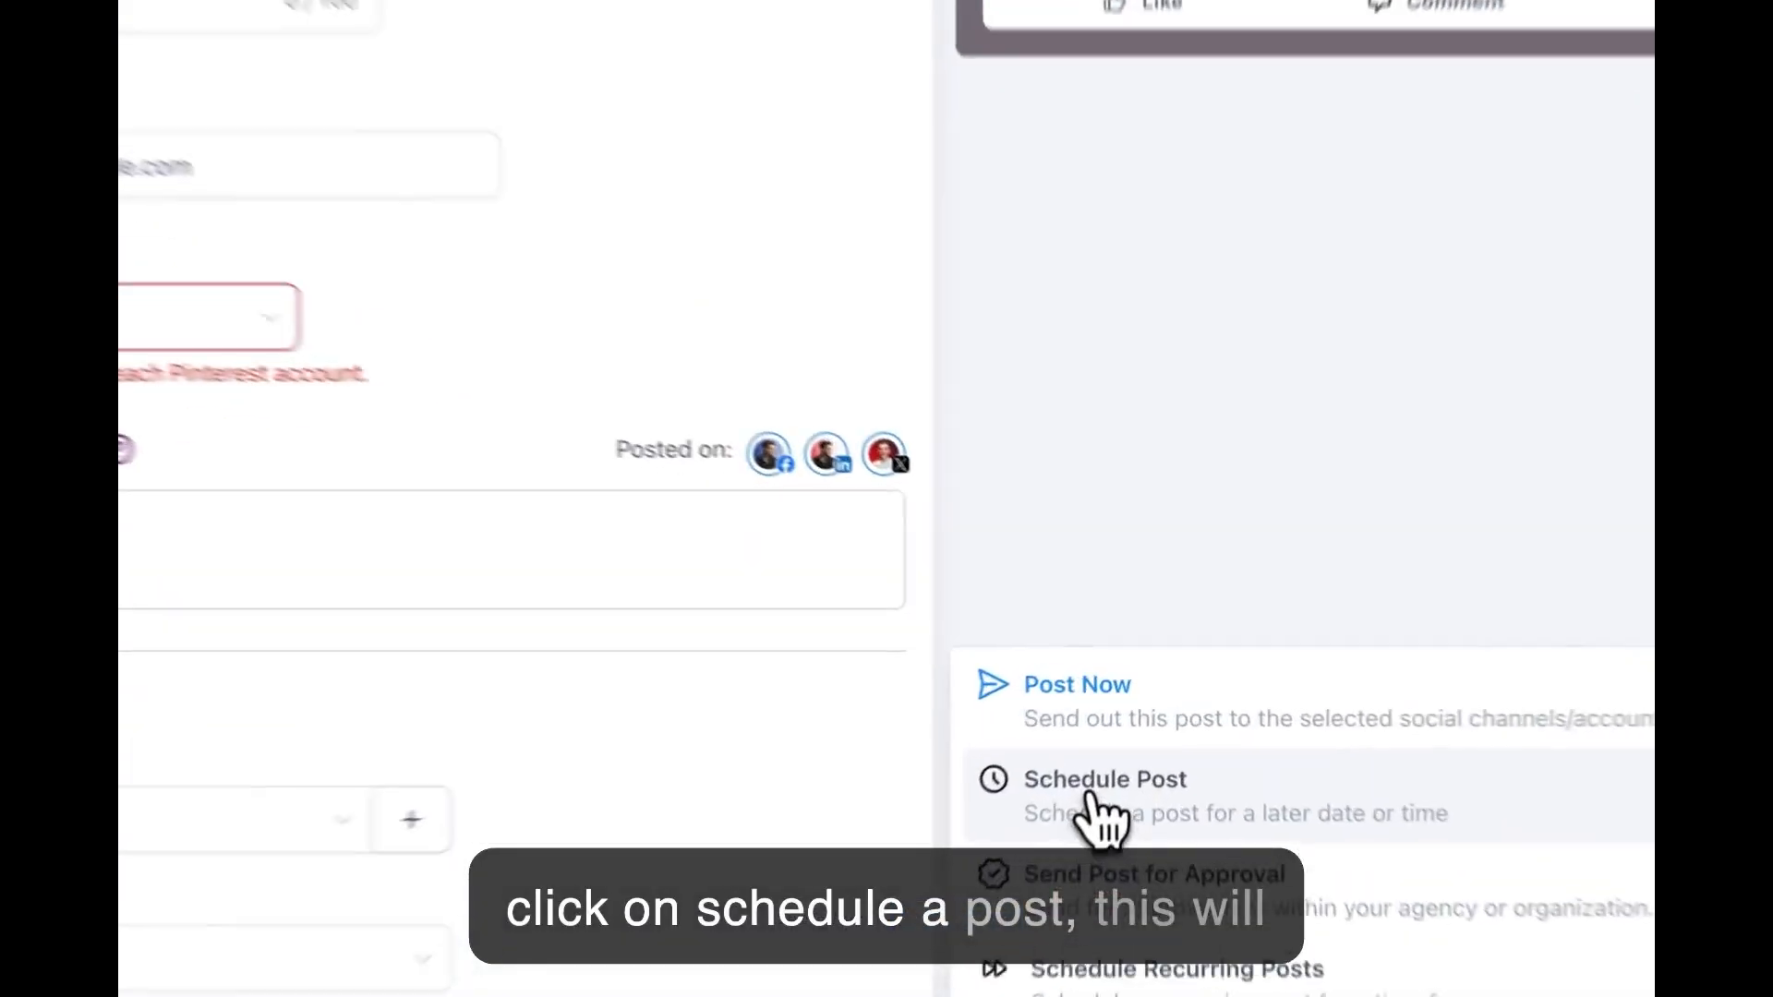
click(1115, 732)
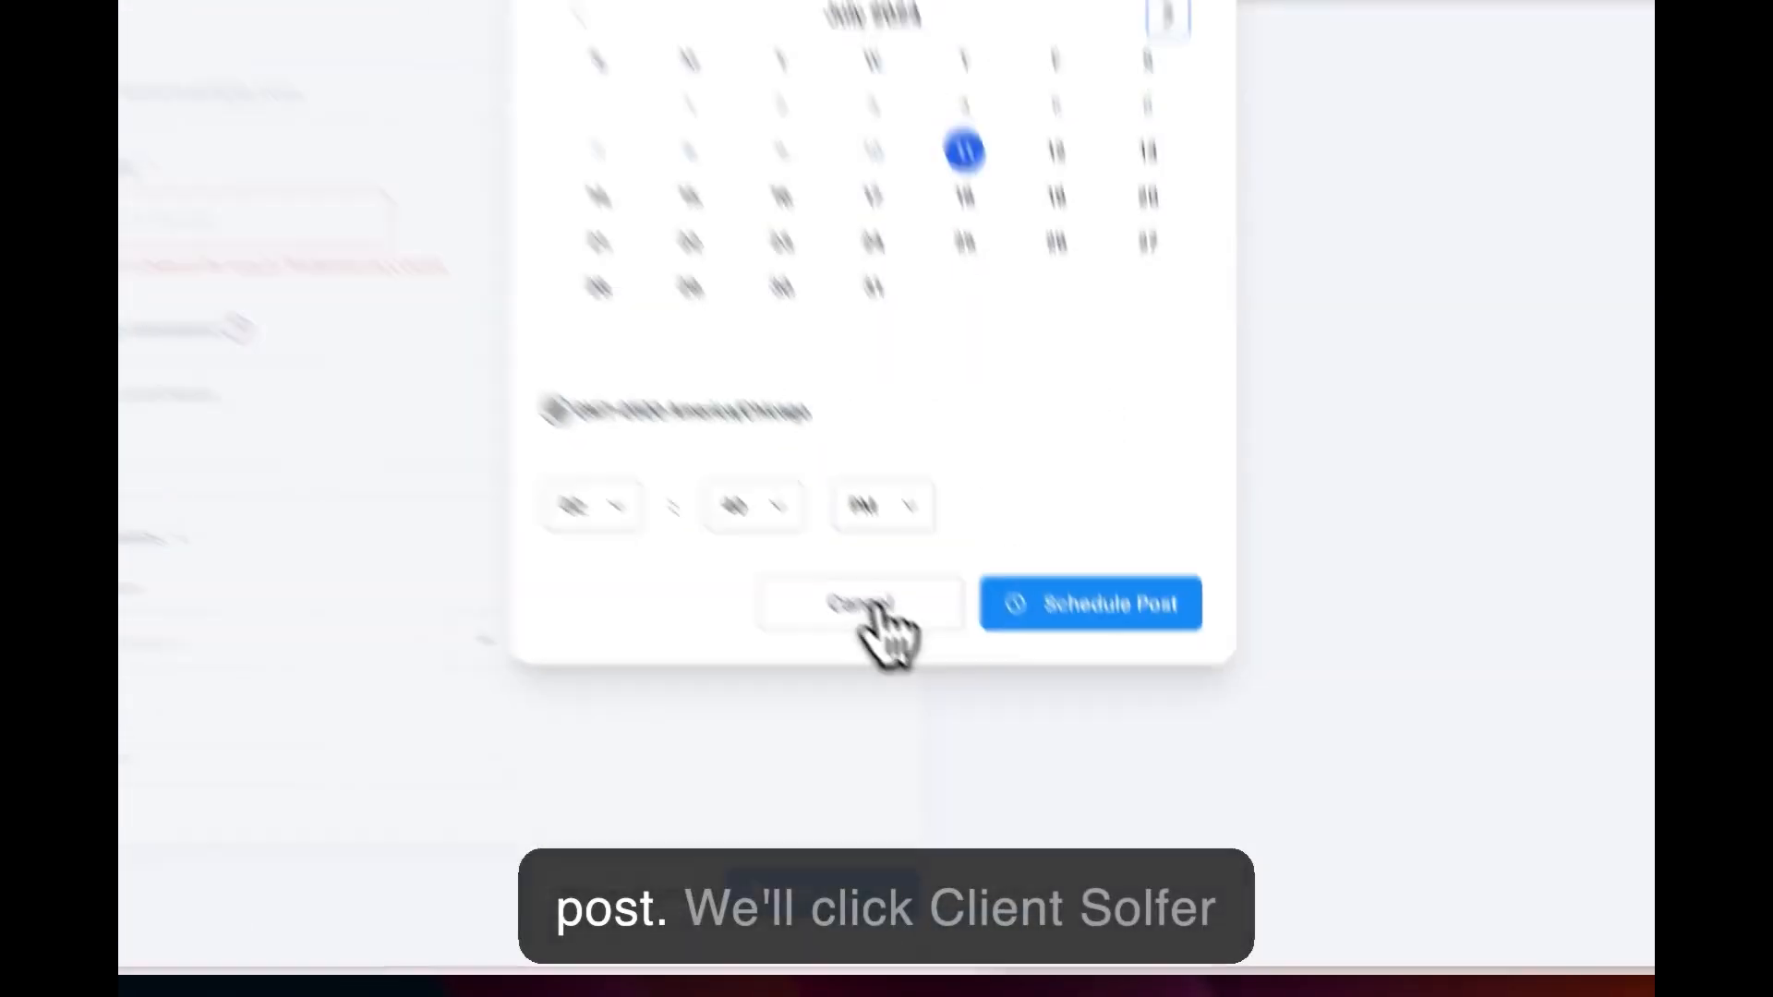
click(977, 720)
- View the settings for sending the post for approval, including date, time and approver, and cancel without sending
click(791, 859)
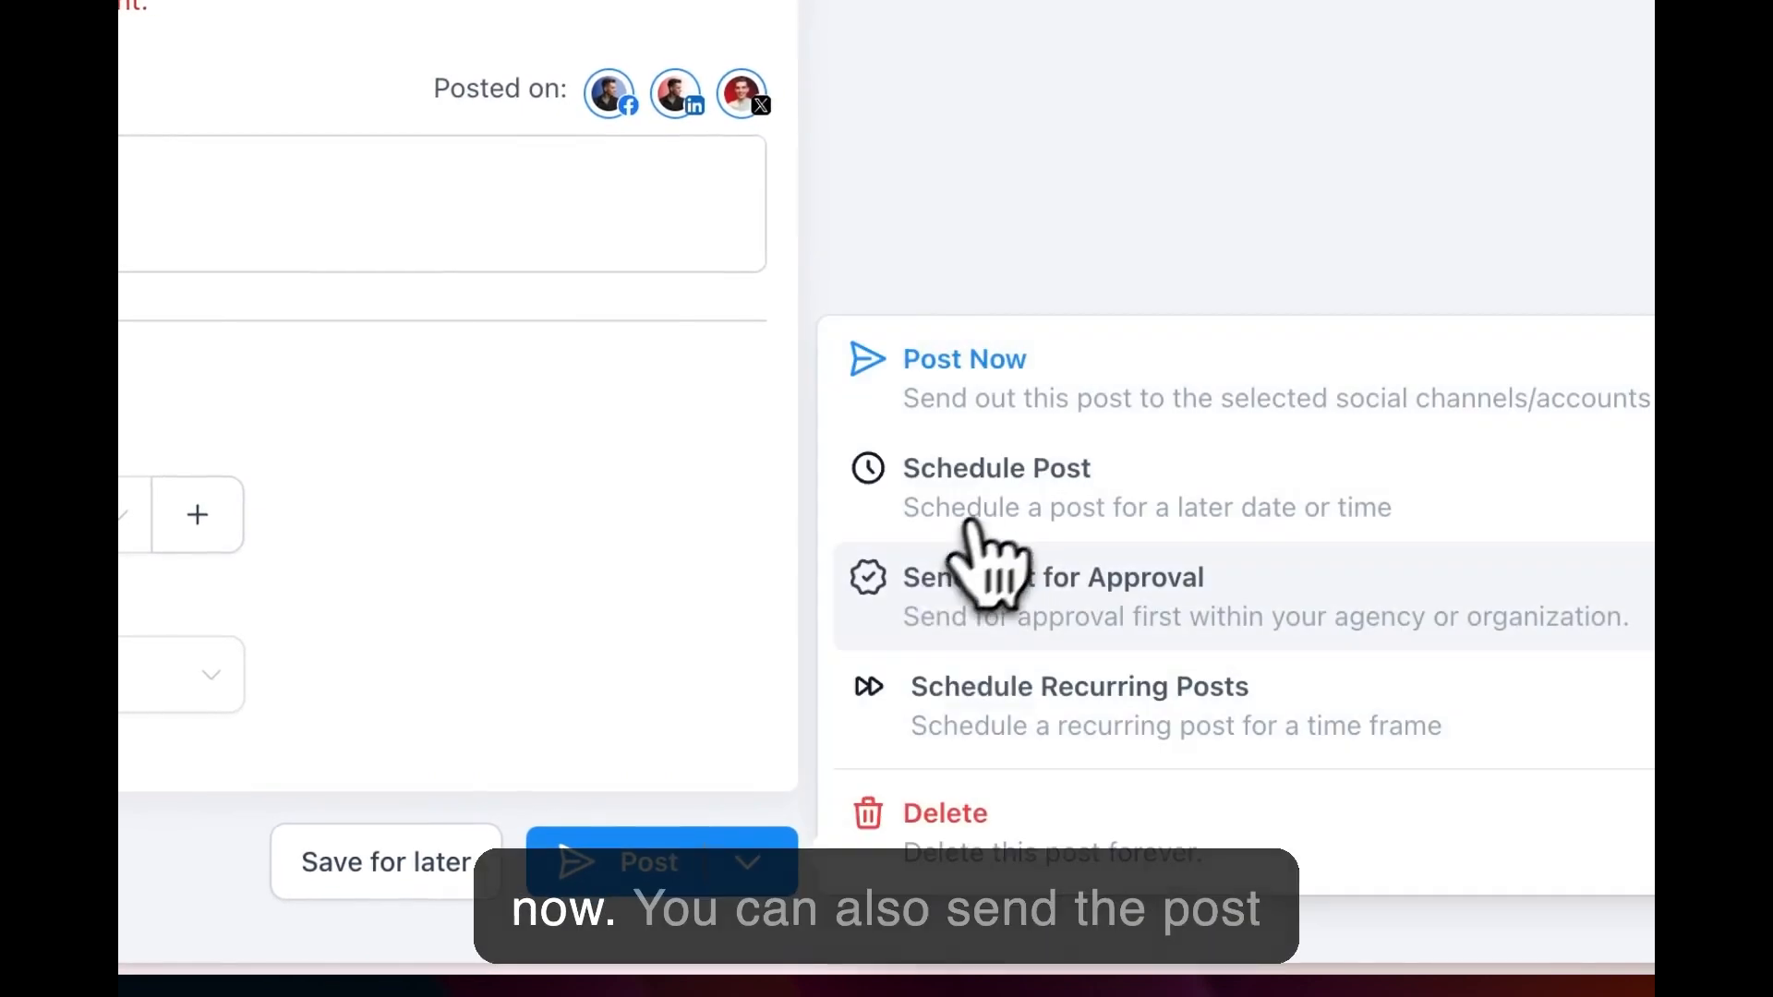
click(981, 609)
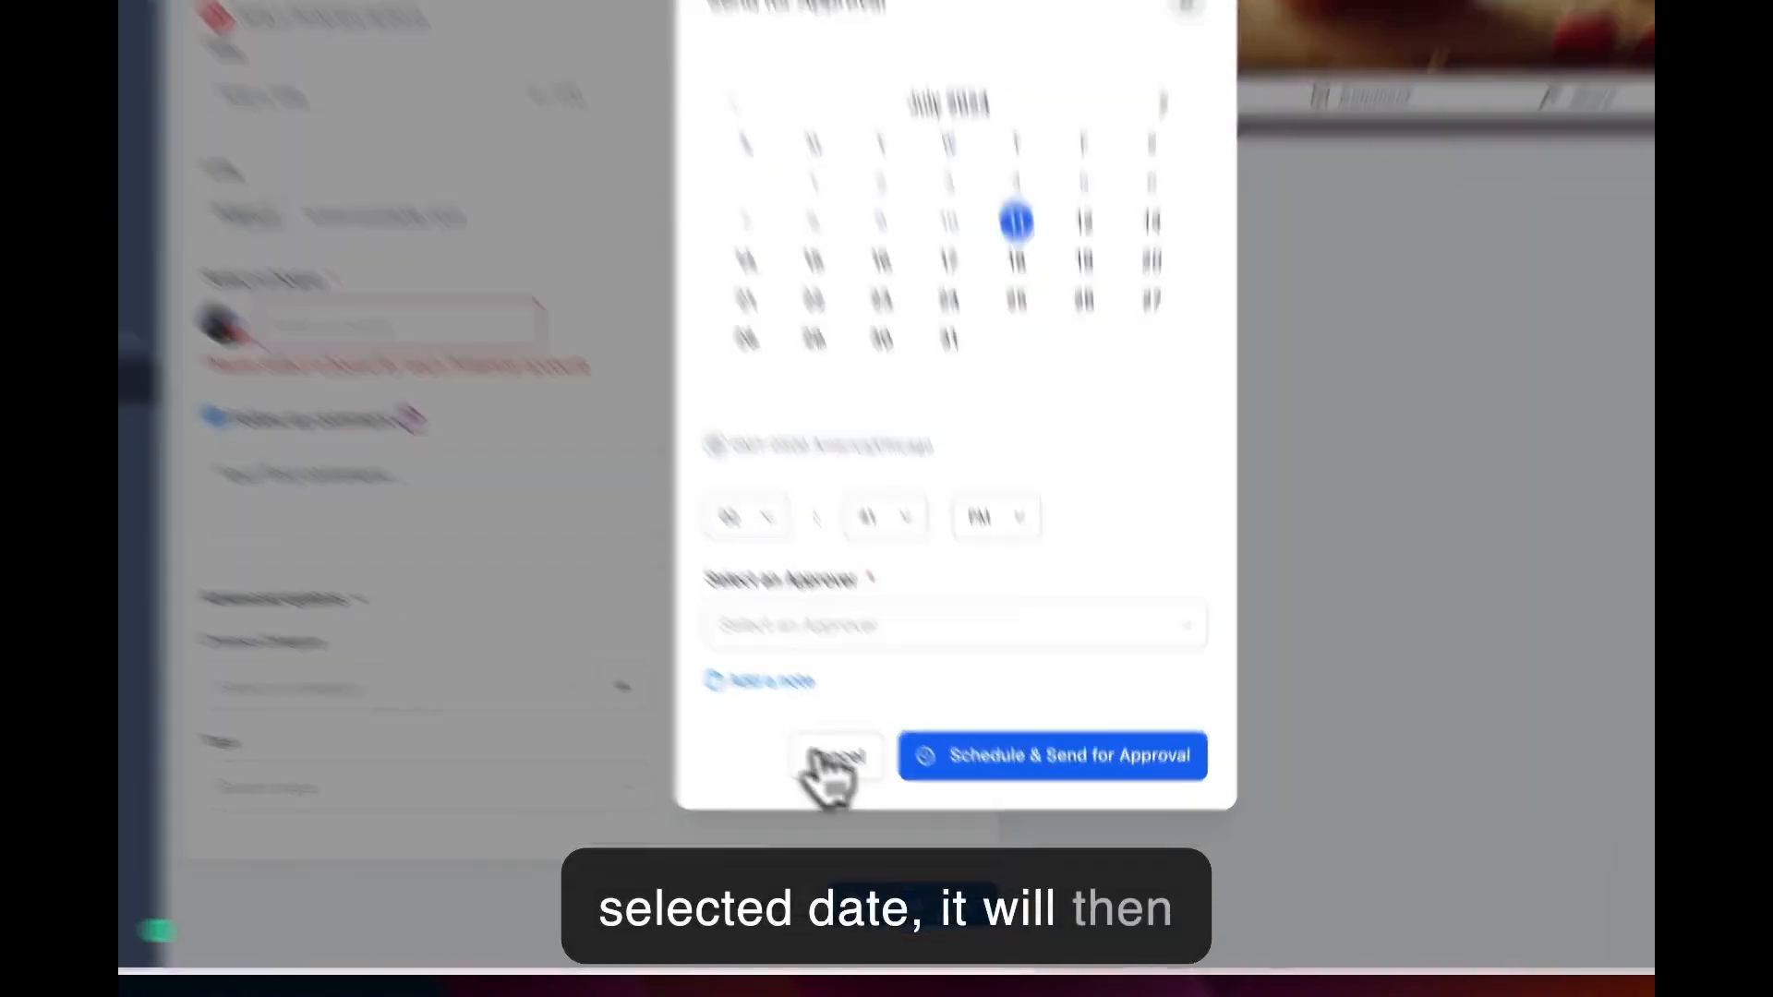
click(895, 799)
- Open the recurring schedule settings for the post and show the available repeat interval units
click(1000, 918)
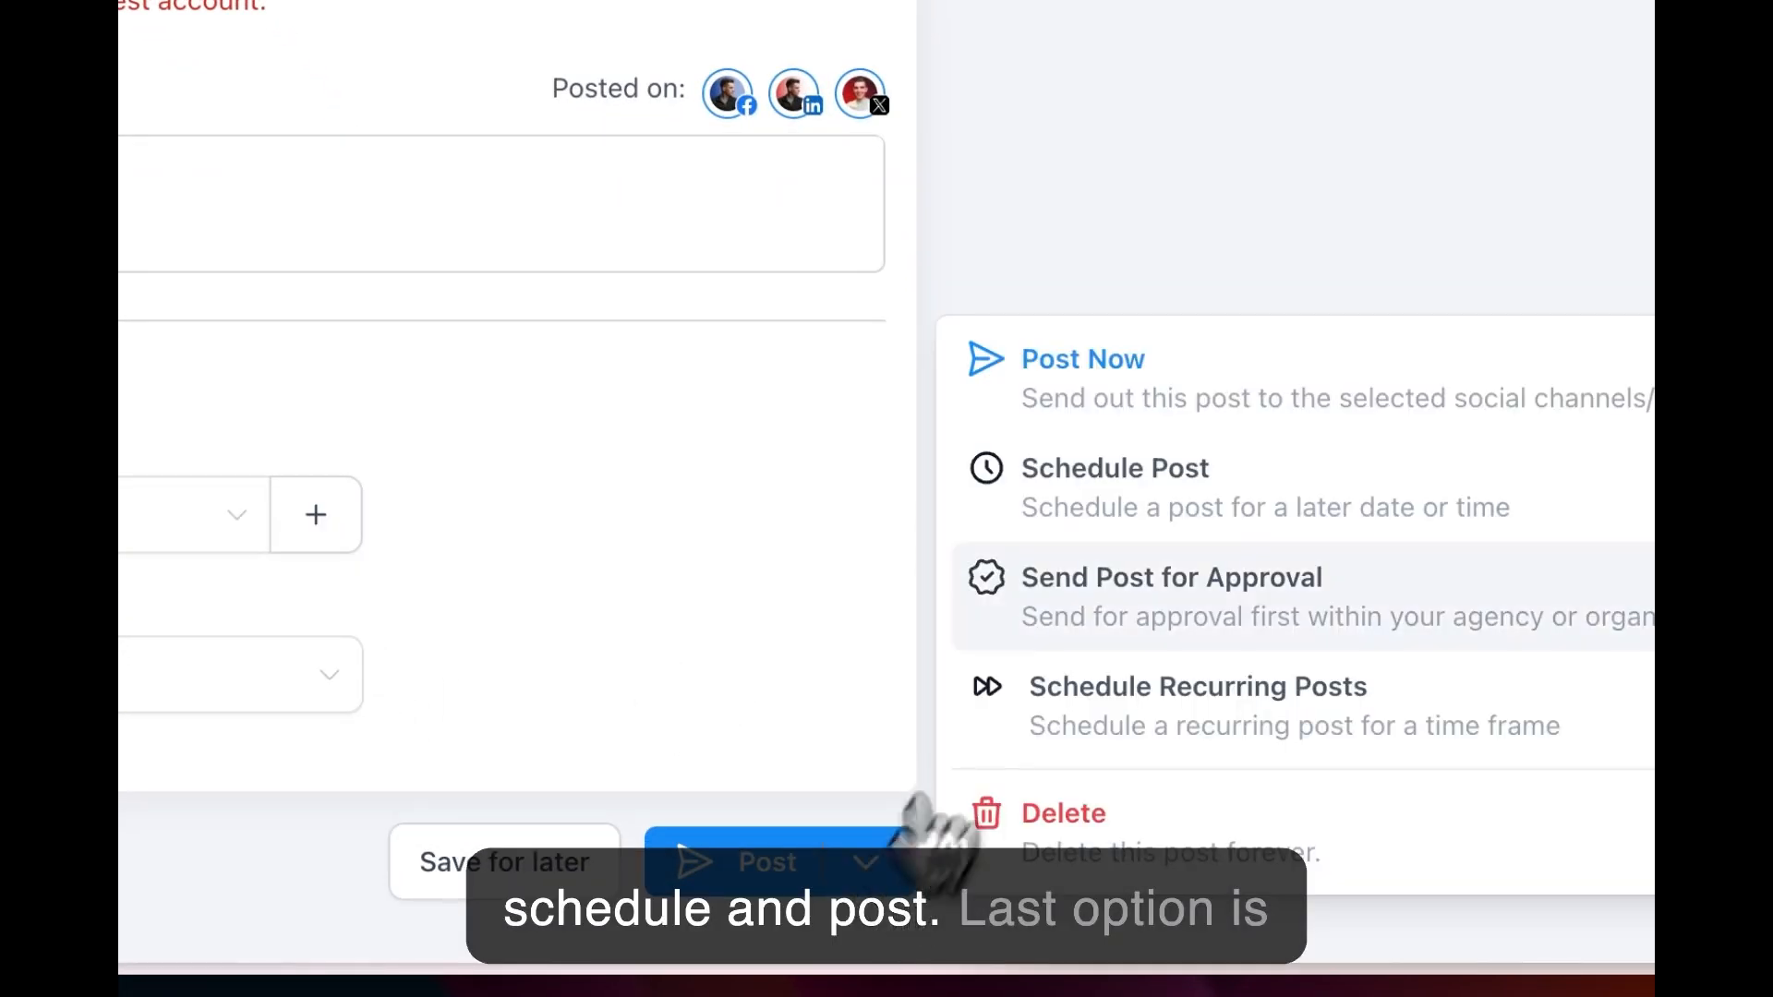
click(1140, 706)
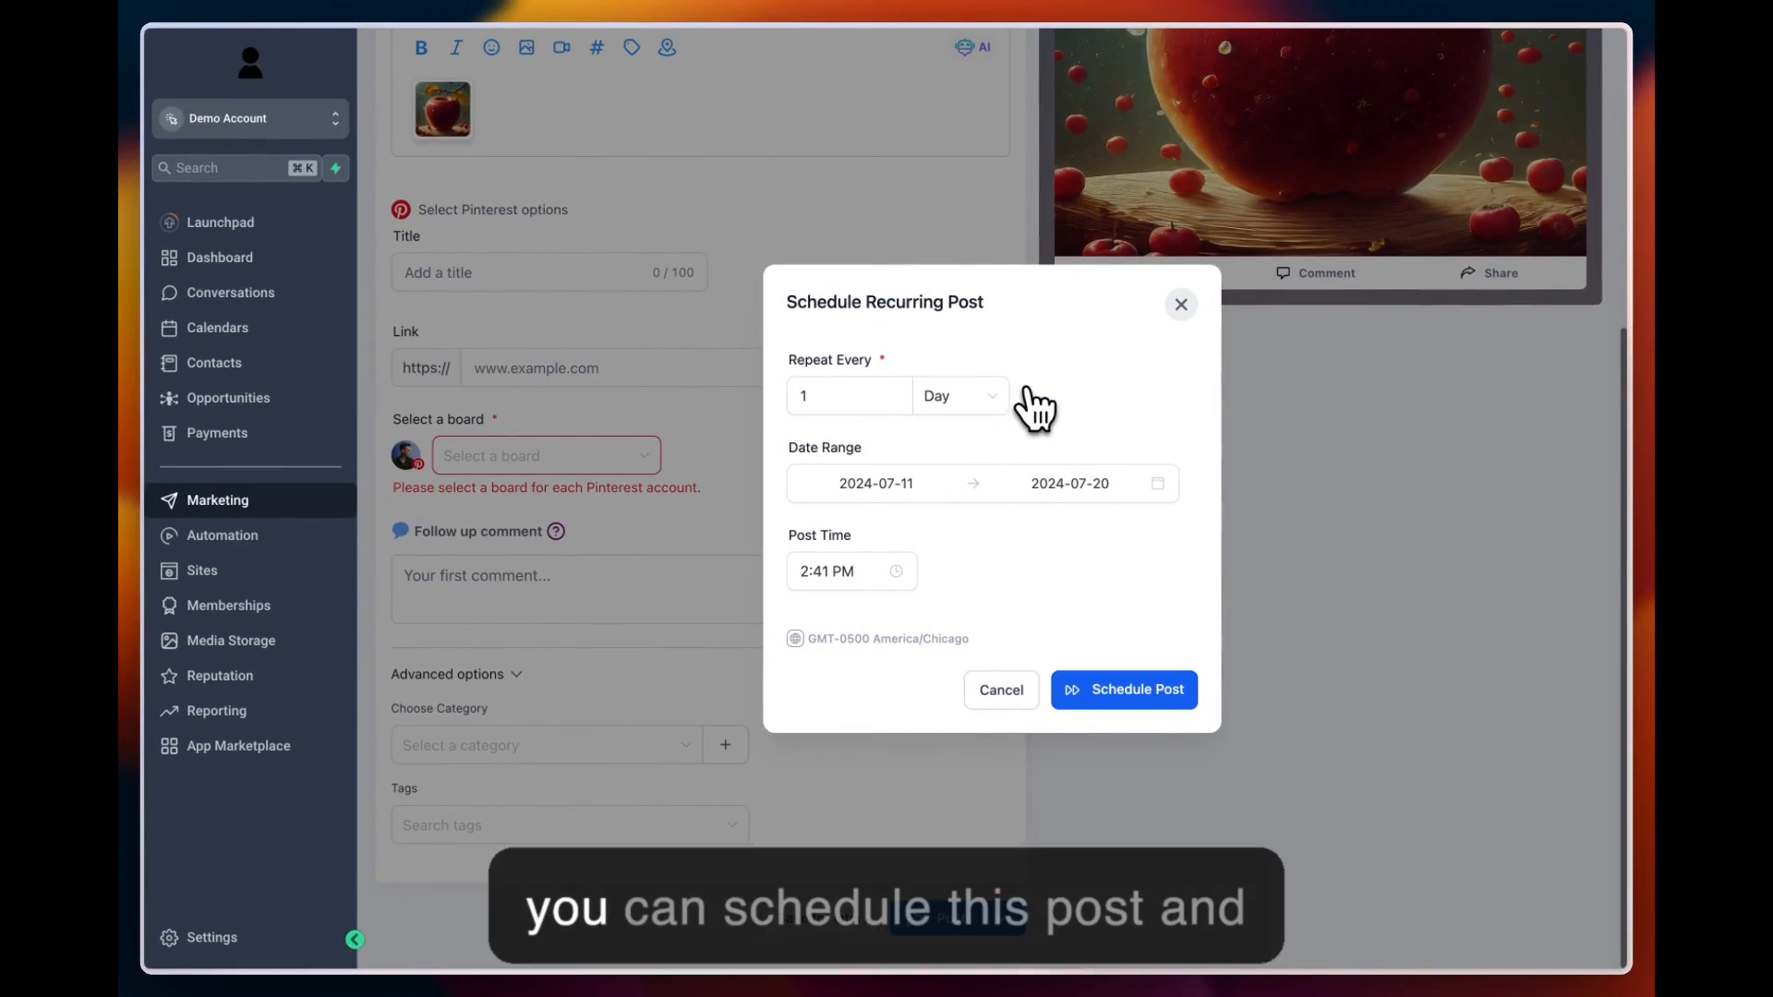
click(951, 396)
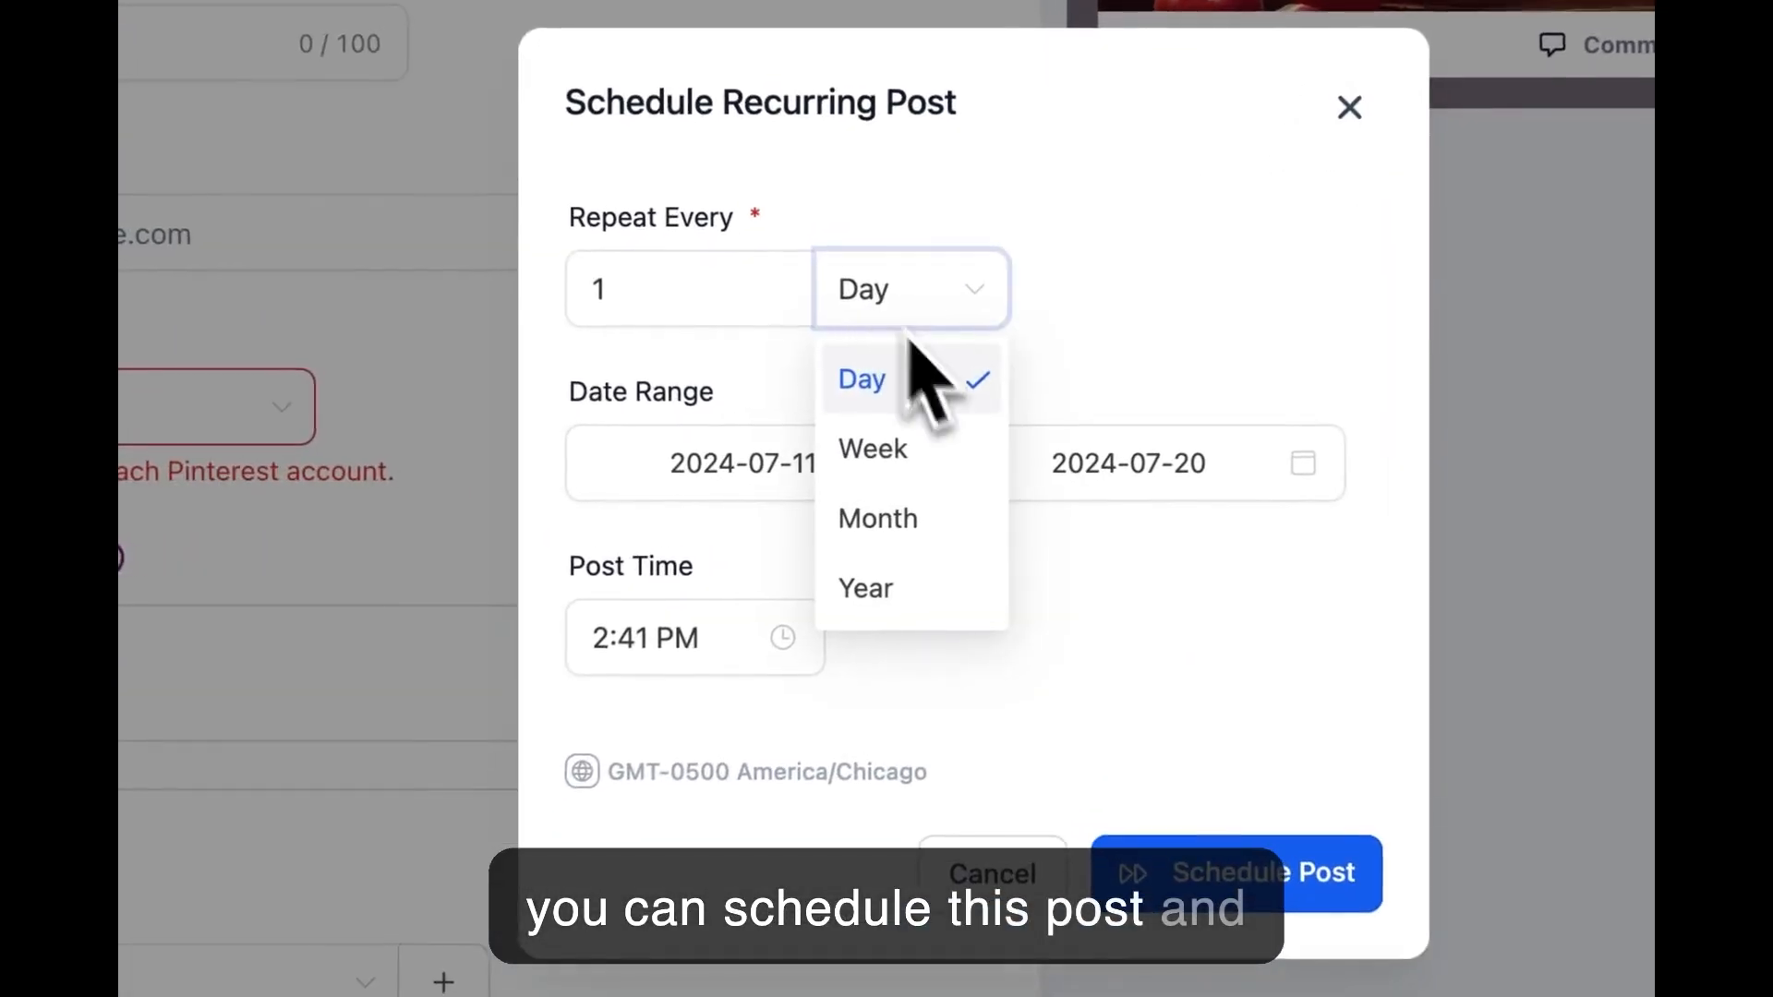